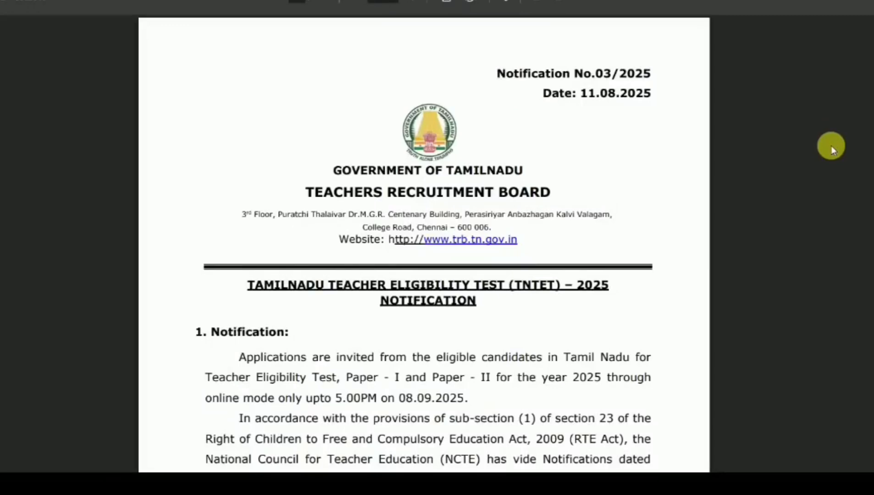
- Scroll through the TNTET 2025 notification PDF
{"action": "scroll", "coordinate": [831, 146], "scroll_direction": "down", "scroll_amount": 7}
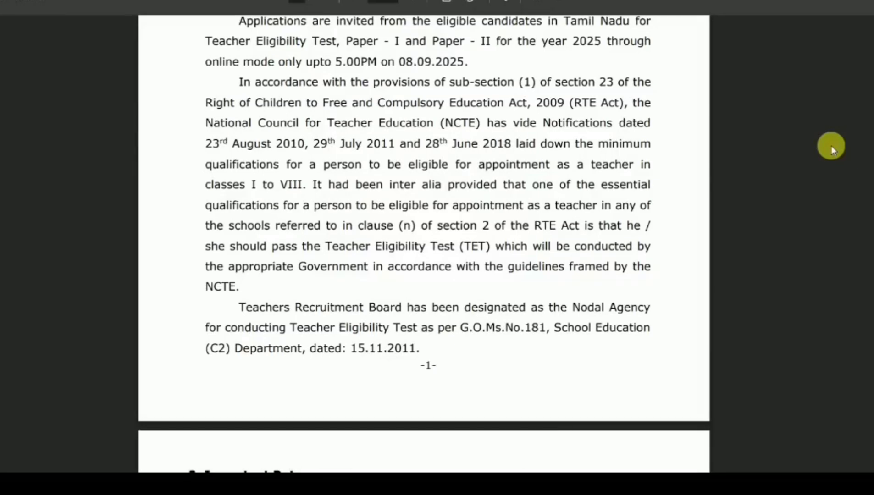
{"action": "scroll", "coordinate": [831, 147], "scroll_direction": "down", "scroll_amount": 4}
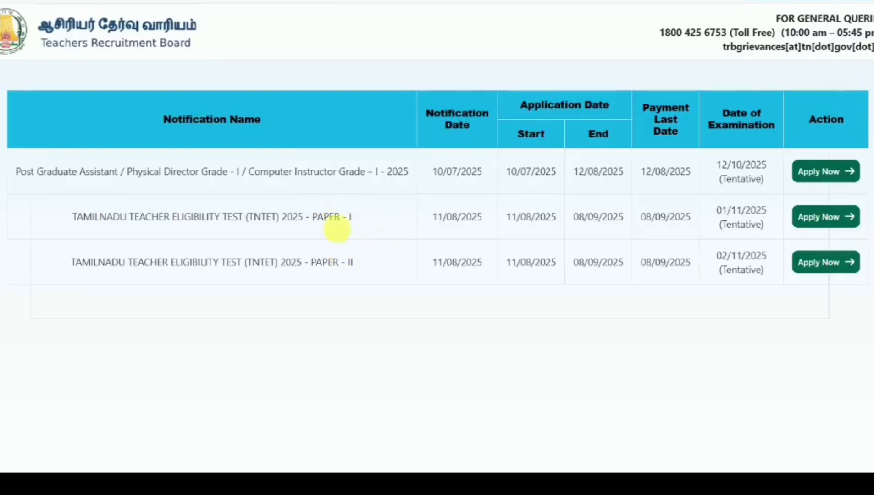
- Start the TNTET 2025 Paper I application and verify the applicant's e-mail address by OTP
{"action": "left_click", "coordinate": [826, 217]}
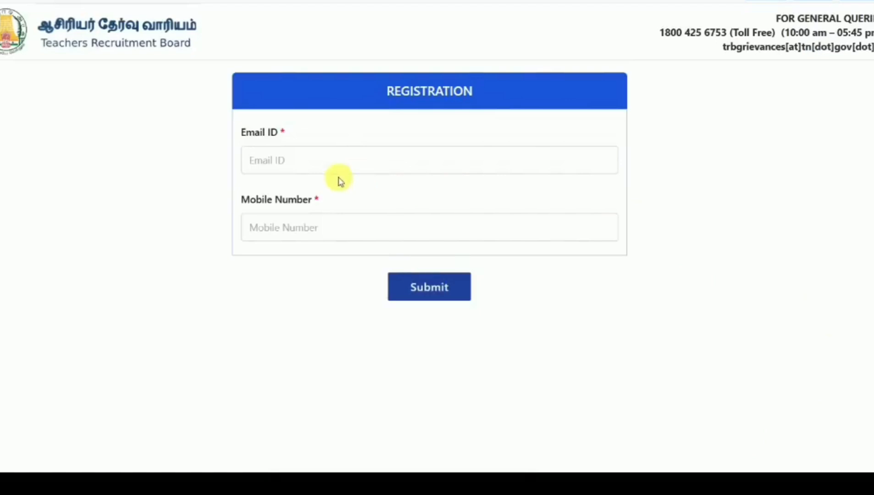
{"action": "left_click", "coordinate": [322, 166]}
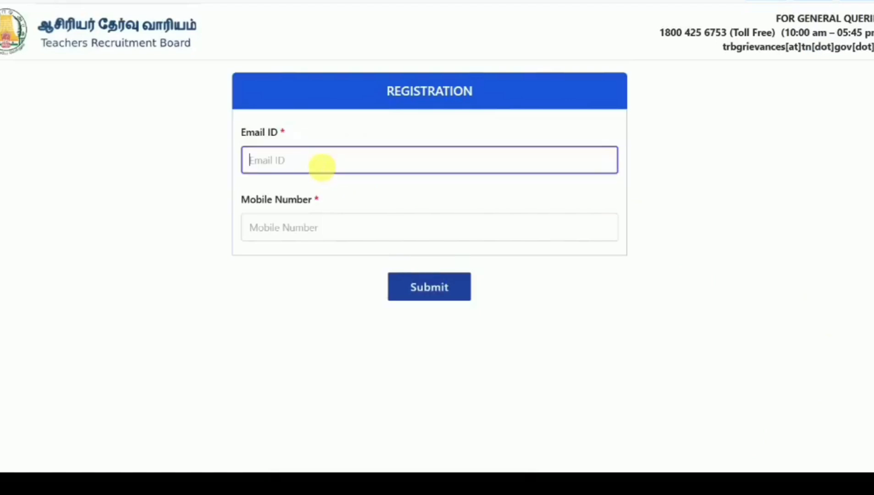
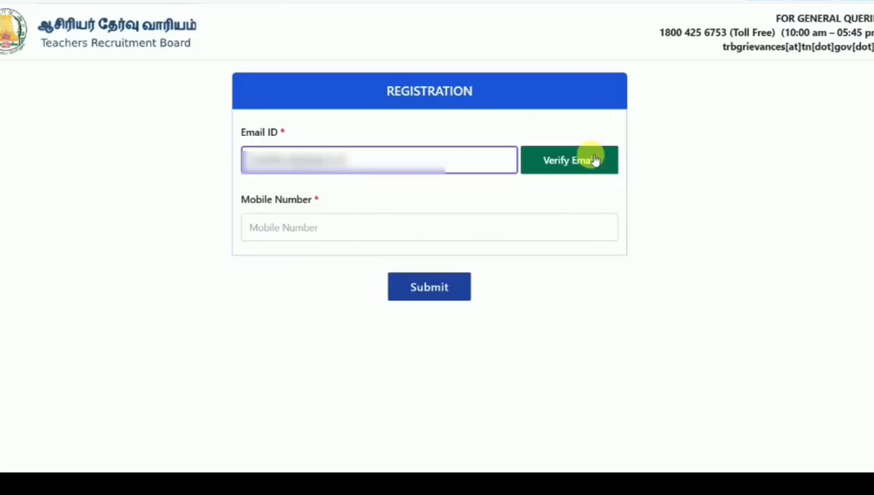
{"action": "left_click", "coordinate": [592, 159]}
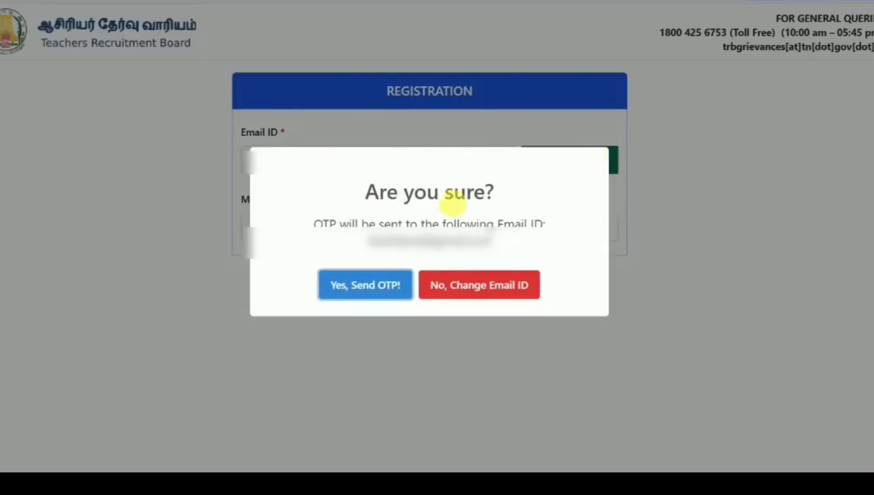
{"action": "left_click", "coordinate": [374, 288]}
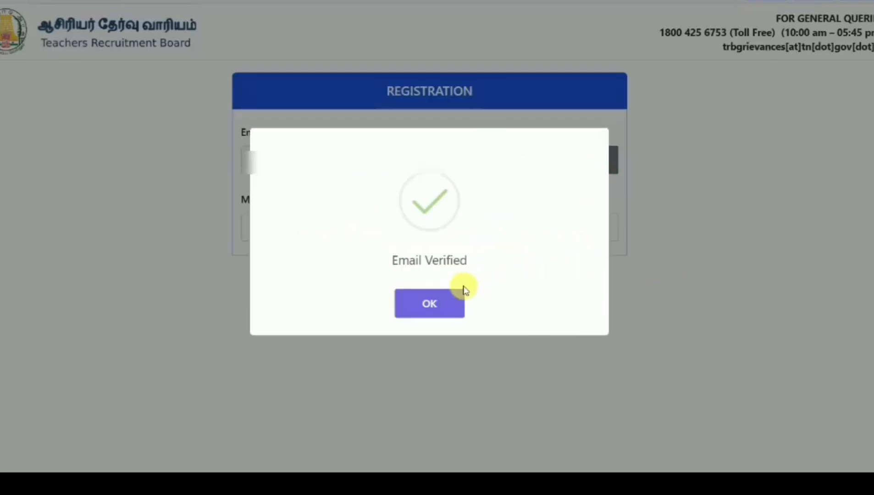
{"action": "left_click", "coordinate": [449, 305]}
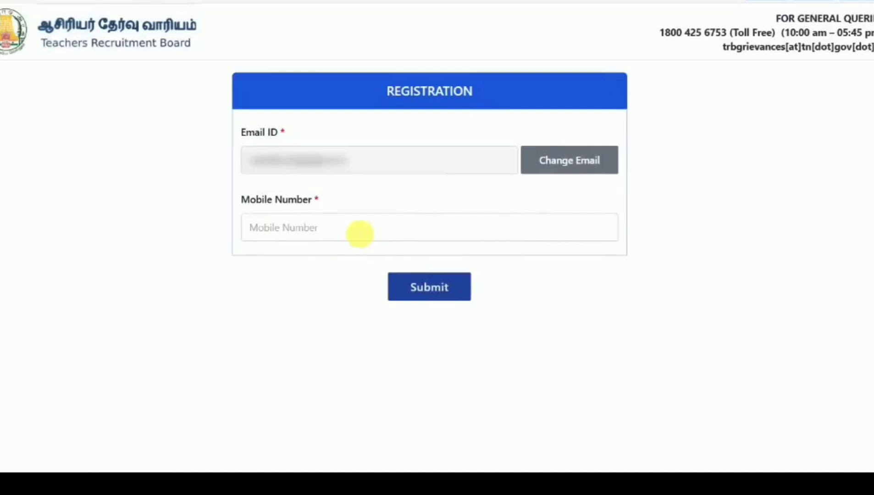
- Verify the applicant's mobile number and submit the basic registration
{"action": "left_click", "coordinate": [360, 233]}
{"action": "type", "text": "9"}
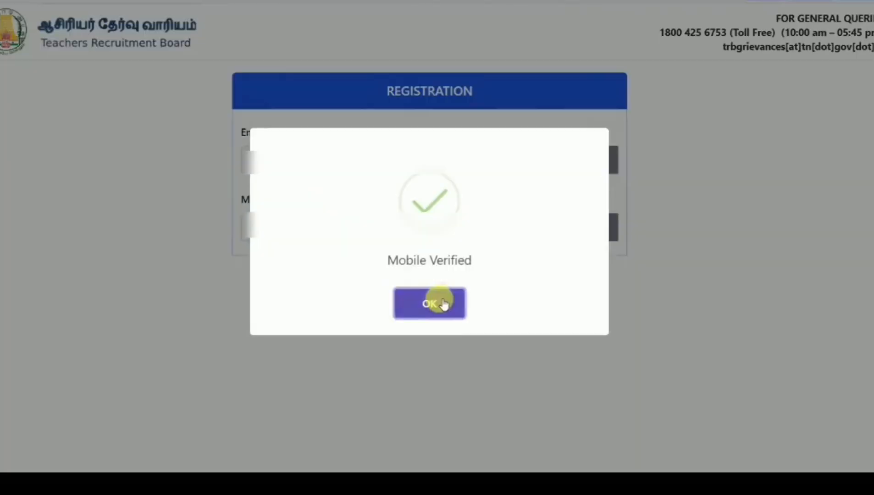
{"action": "left_click", "coordinate": [443, 304]}
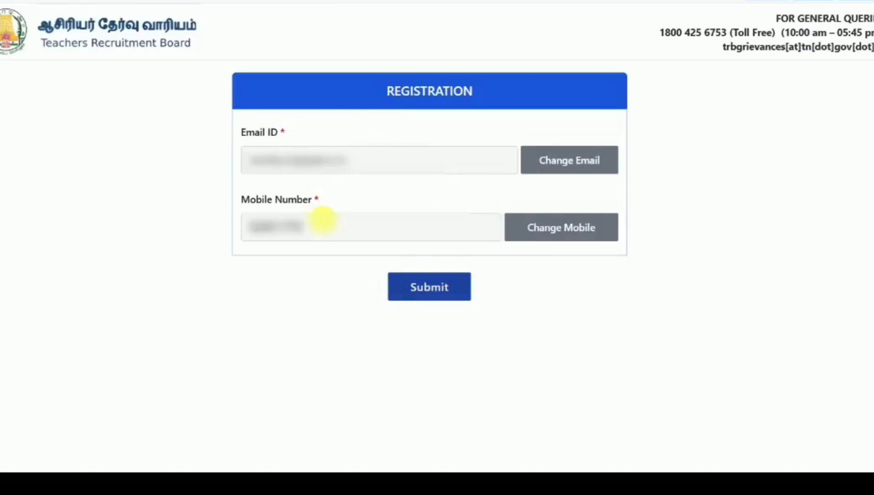
{"action": "left_click", "coordinate": [418, 296]}
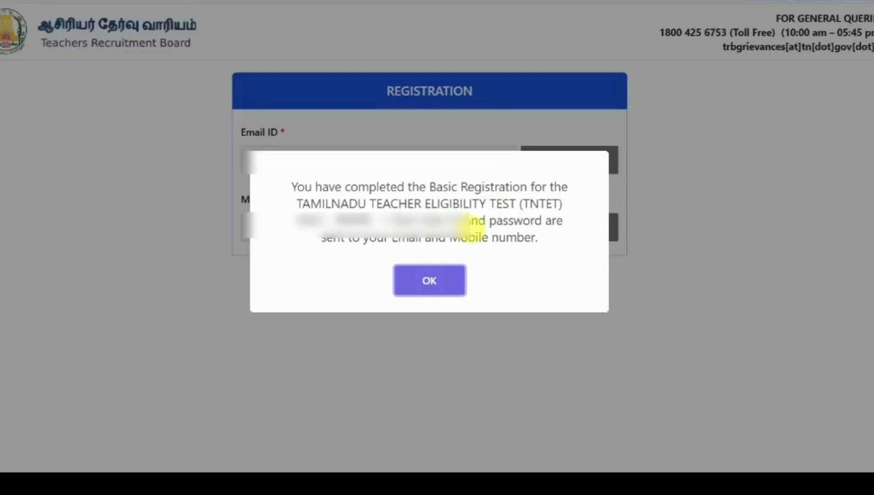
{"action": "left_click", "coordinate": [449, 274]}
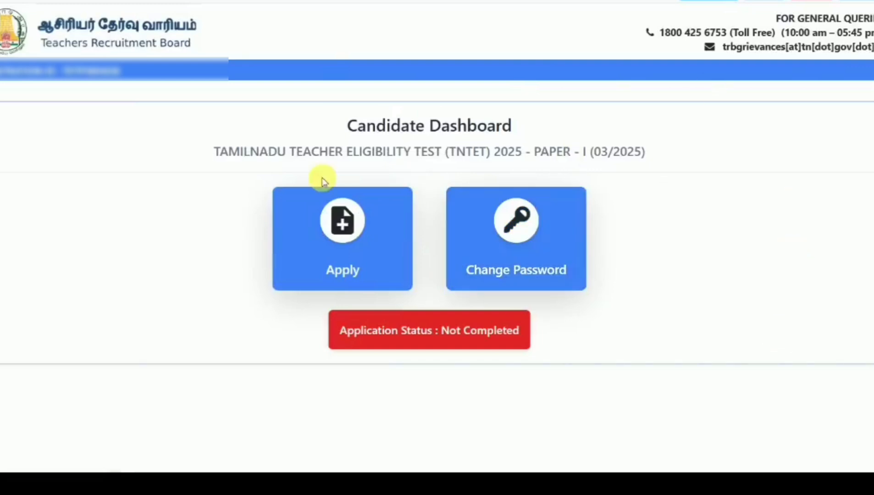
- Begin the Paper I application and read through the Instructions to Candidate
{"action": "left_click", "coordinate": [351, 244]}
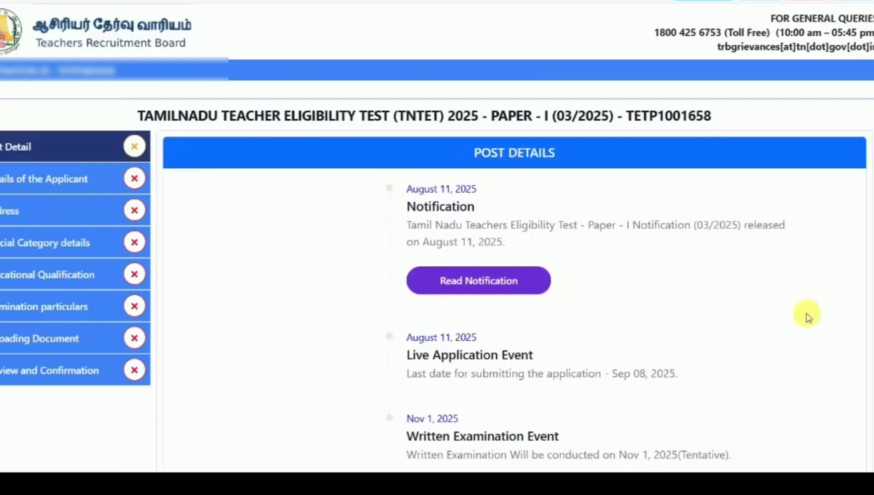
{"action": "scroll", "coordinate": [827, 324], "scroll_direction": "down", "scroll_amount": 3}
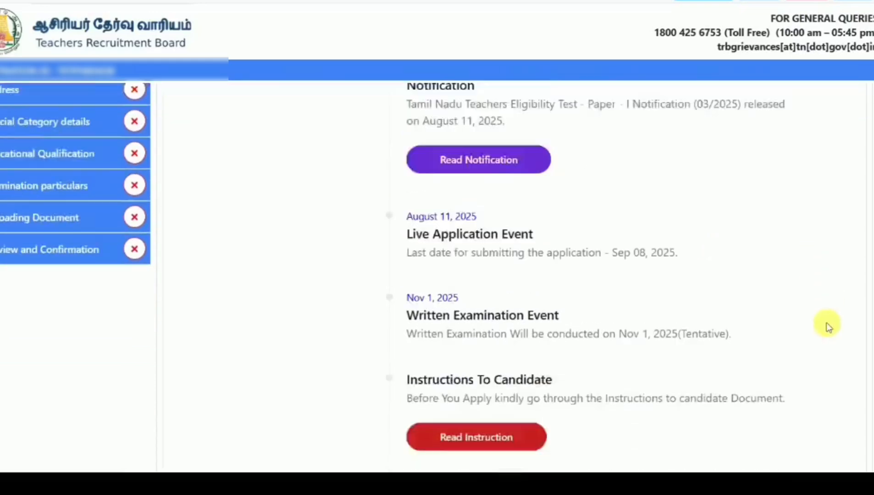
{"action": "scroll", "coordinate": [828, 323], "scroll_direction": "down", "scroll_amount": 5}
{"action": "scroll", "coordinate": [828, 326], "scroll_direction": "up", "scroll_amount": 1}
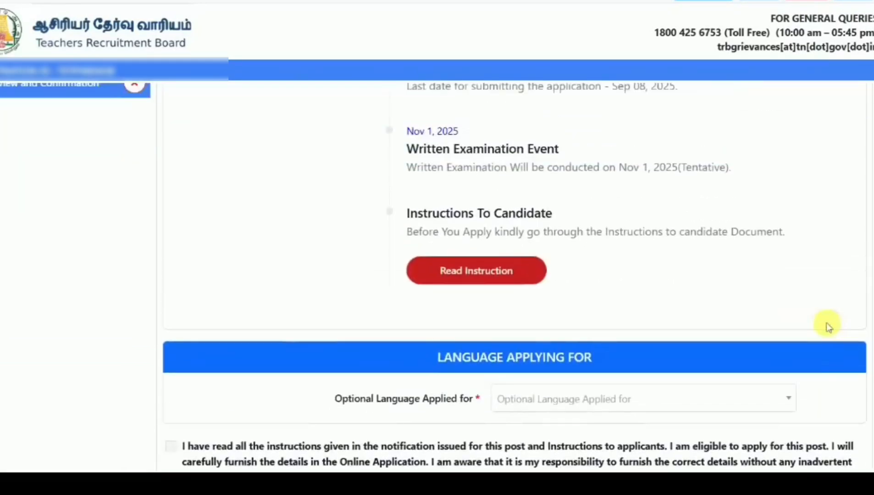
{"action": "left_click", "coordinate": [503, 270]}
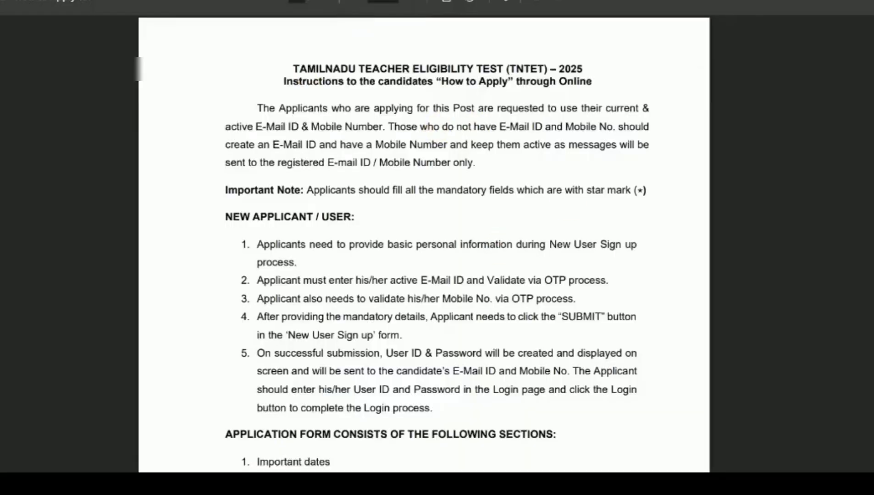
{"action": "scroll", "coordinate": [718, 309], "scroll_direction": "down", "scroll_amount": 20}
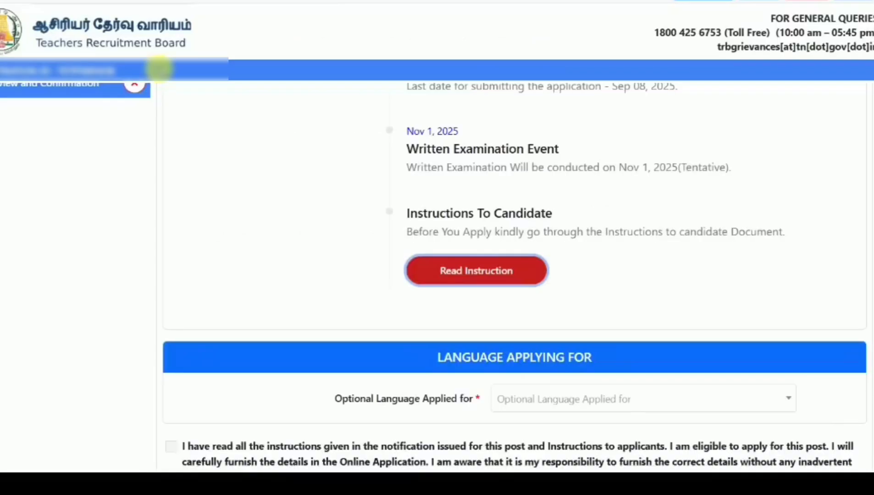
{"action": "scroll", "coordinate": [217, 279], "scroll_direction": "down", "scroll_amount": 3}
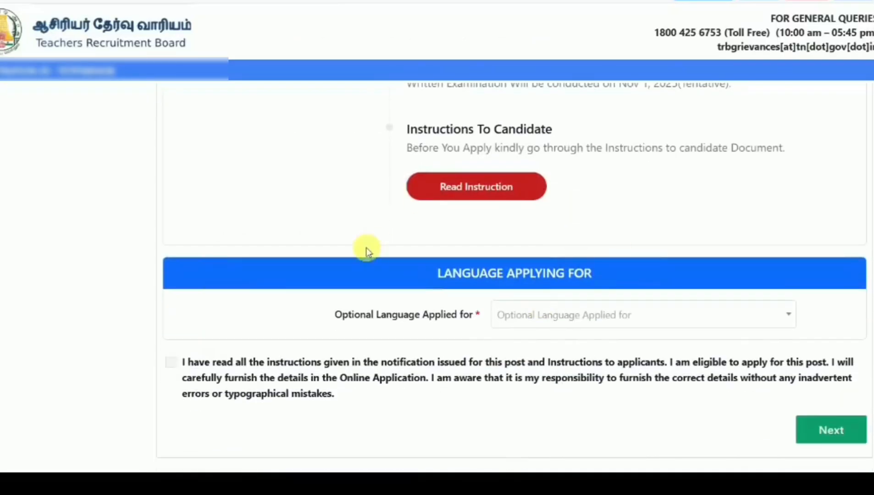
- Choose Tamil as the optional language, accept the declaration and continue to Personal Details
{"action": "left_click", "coordinate": [534, 315]}
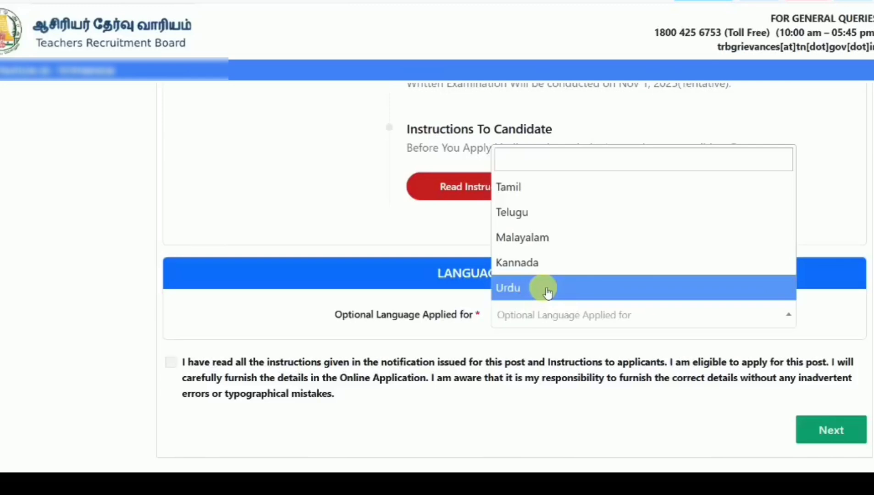
{"action": "left_click", "coordinate": [538, 188]}
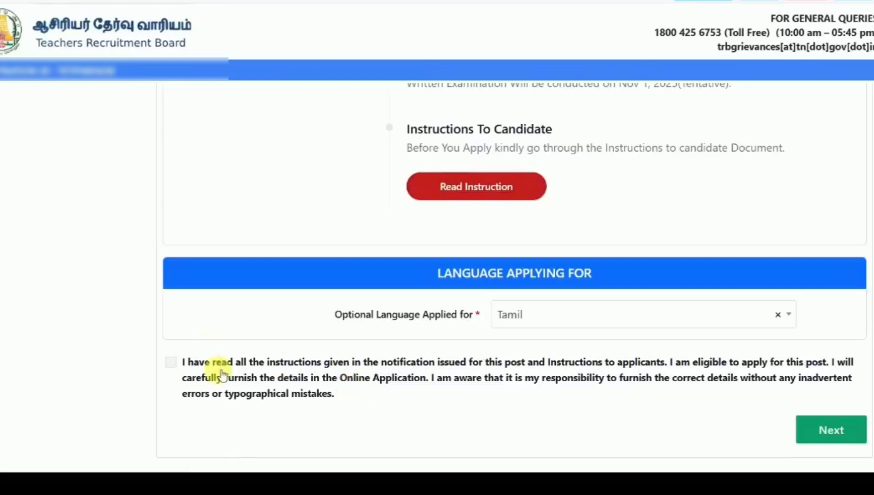
{"action": "left_click", "coordinate": [170, 362]}
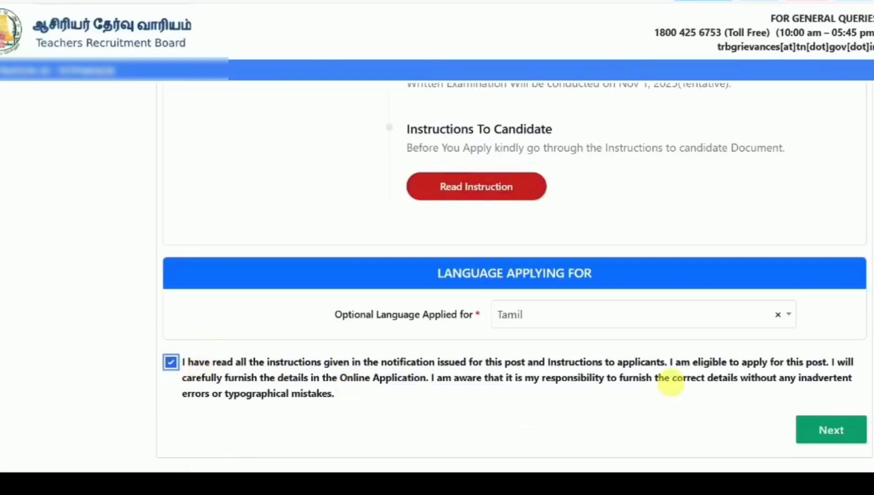
{"action": "left_click", "coordinate": [833, 429]}
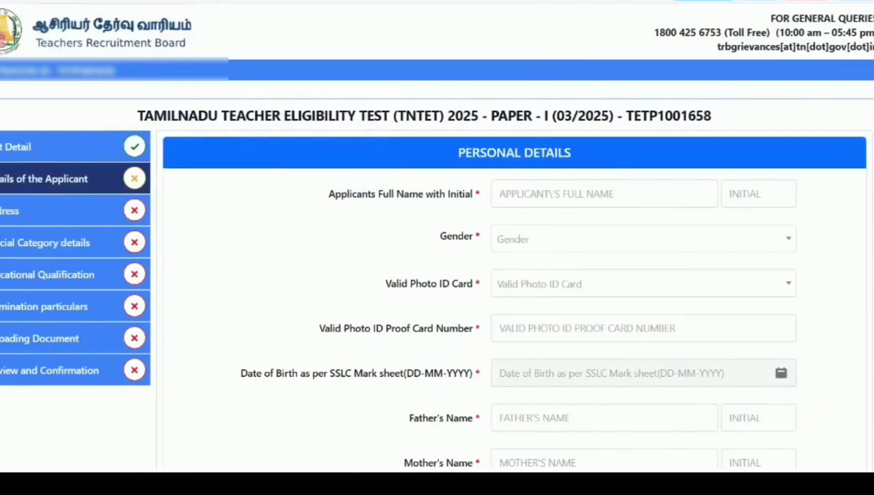
- Enter the applicant's name and initial, set gender to Male and photo ID to PAN Card
{"action": "type", "text": "X"}
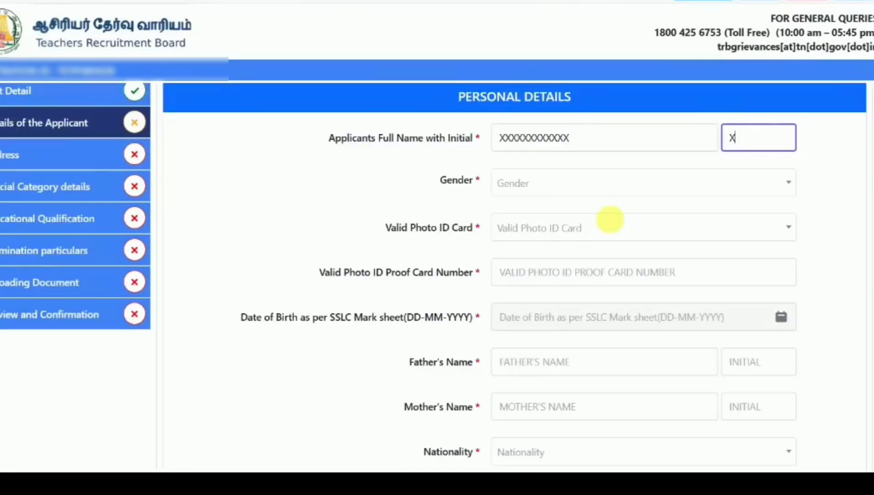
{"action": "left_click", "coordinate": [537, 183]}
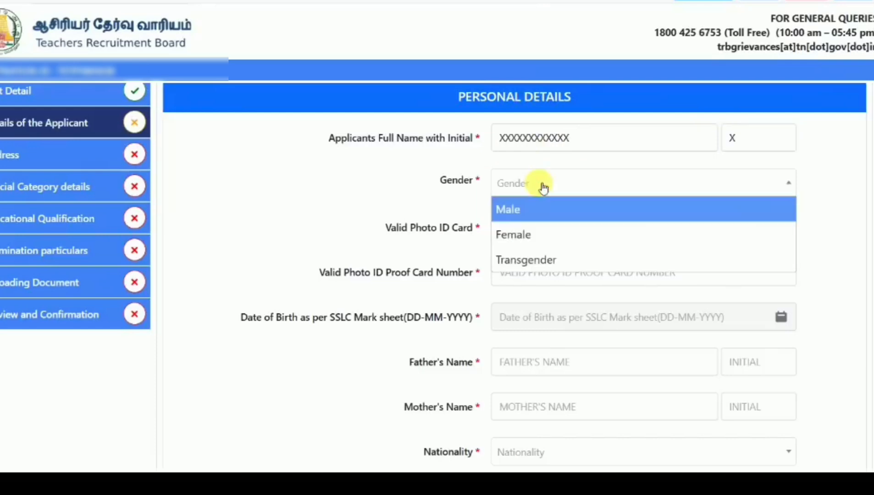
{"action": "left_click", "coordinate": [529, 211]}
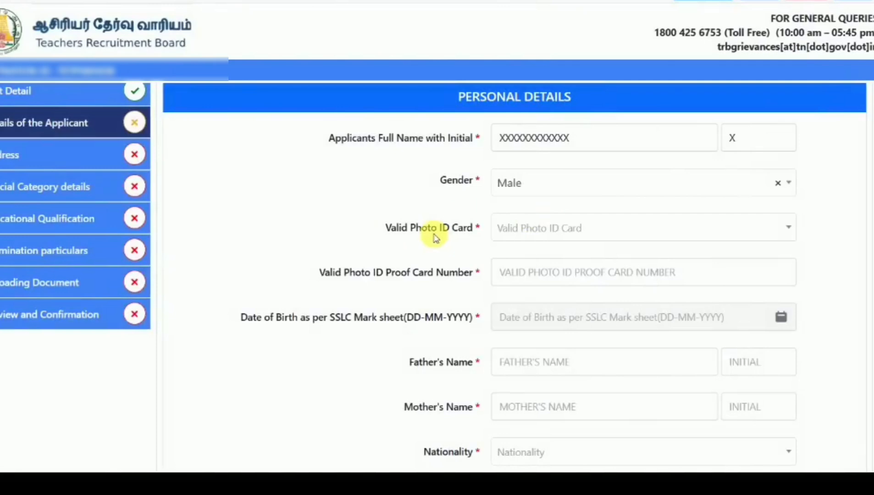
{"action": "left_click", "coordinate": [531, 235]}
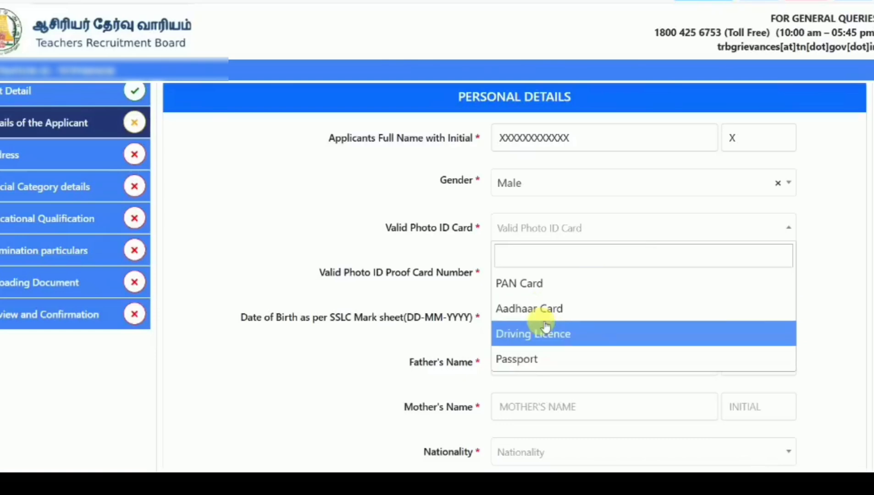
{"action": "left_click", "coordinate": [547, 288]}
{"action": "left_click", "coordinate": [542, 285]}
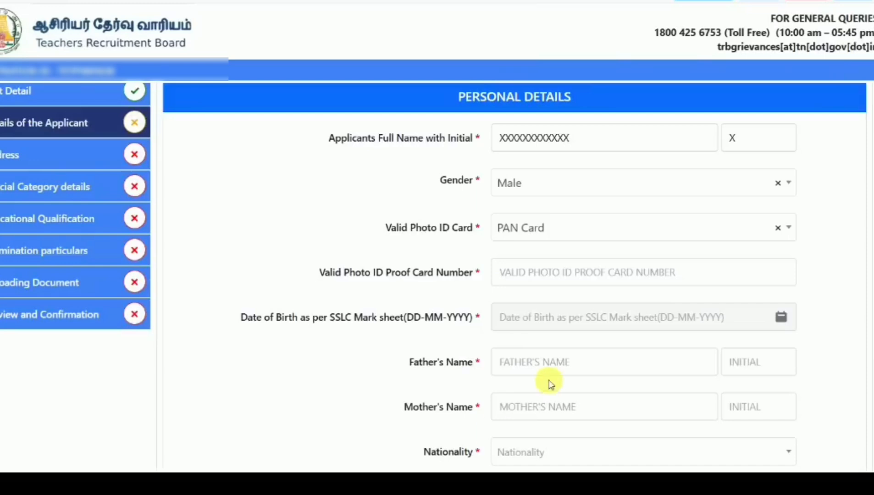
{"action": "left_click", "coordinate": [615, 322]}
{"action": "left_click", "coordinate": [629, 109]}
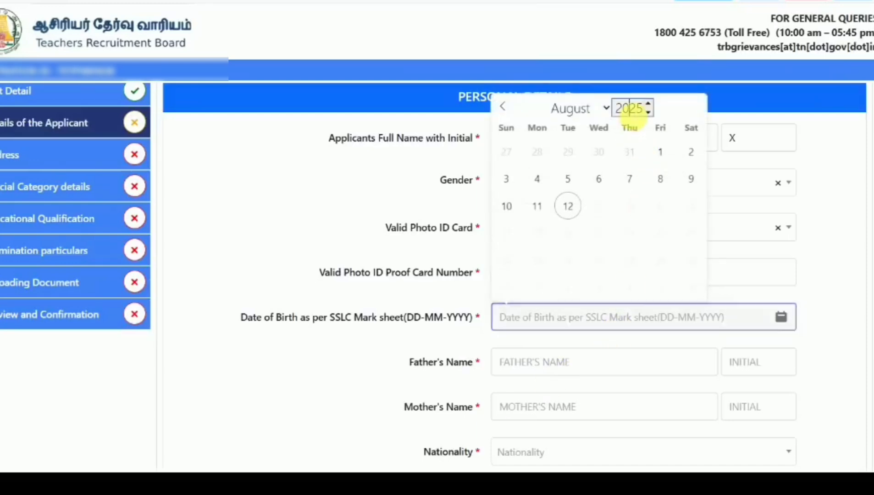
{"action": "double_click", "coordinate": [632, 108]}
{"action": "type", "text": "1998"}
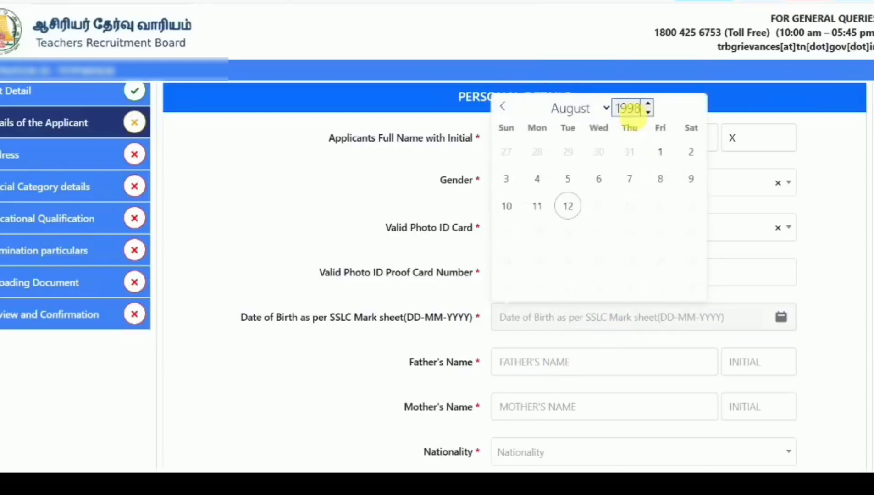
{"action": "left_click", "coordinate": [568, 109]}
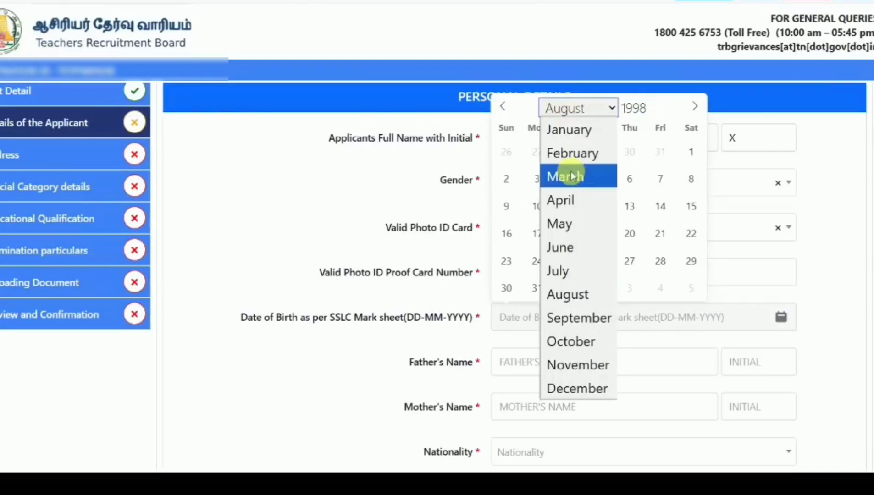
{"action": "left_click", "coordinate": [566, 200]}
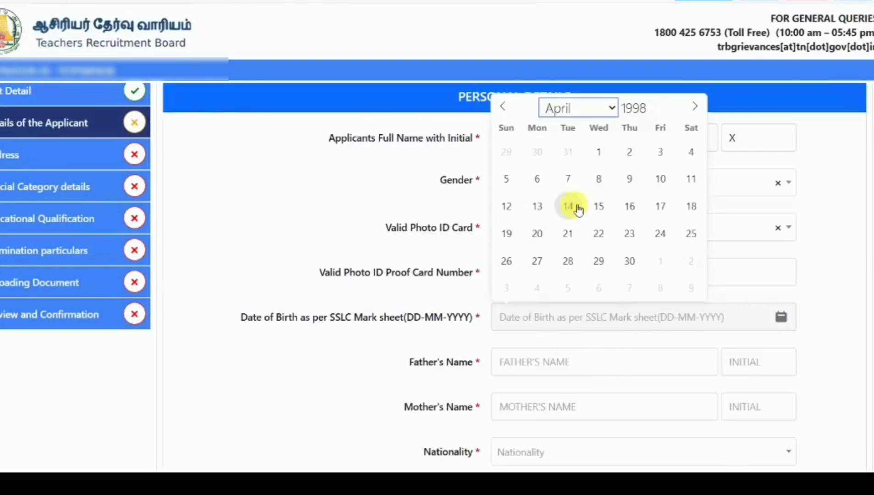
{"action": "left_click", "coordinate": [661, 233]}
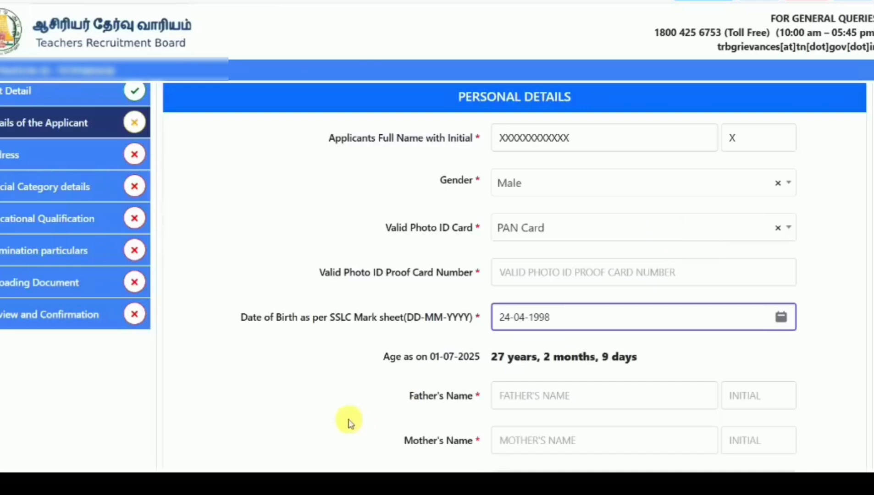
{"action": "left_click", "coordinate": [332, 419]}
- Fill in the father's and mother's names and initials
{"action": "scroll", "coordinate": [330, 419], "scroll_direction": "down", "scroll_amount": 2}
{"action": "scroll", "coordinate": [330, 421], "scroll_direction": "down", "scroll_amount": 1}
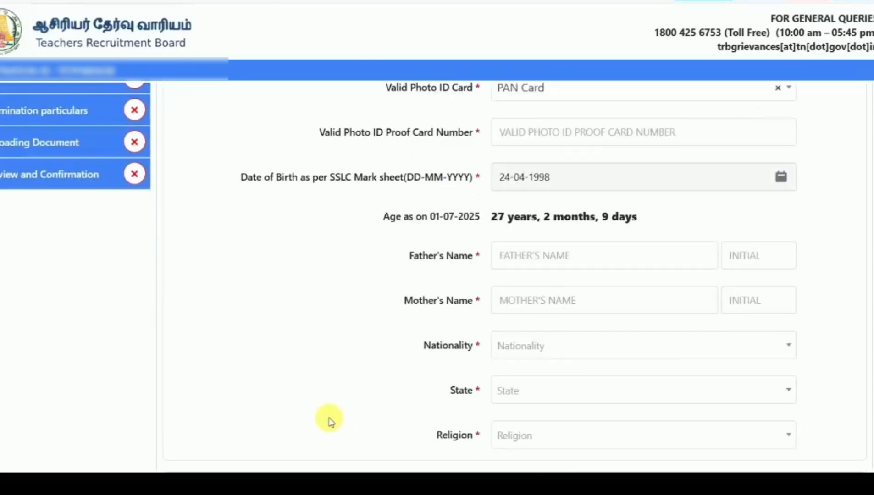
{"action": "left_click", "coordinate": [631, 255]}
{"action": "type", "text": "XXXXXXXXX"}
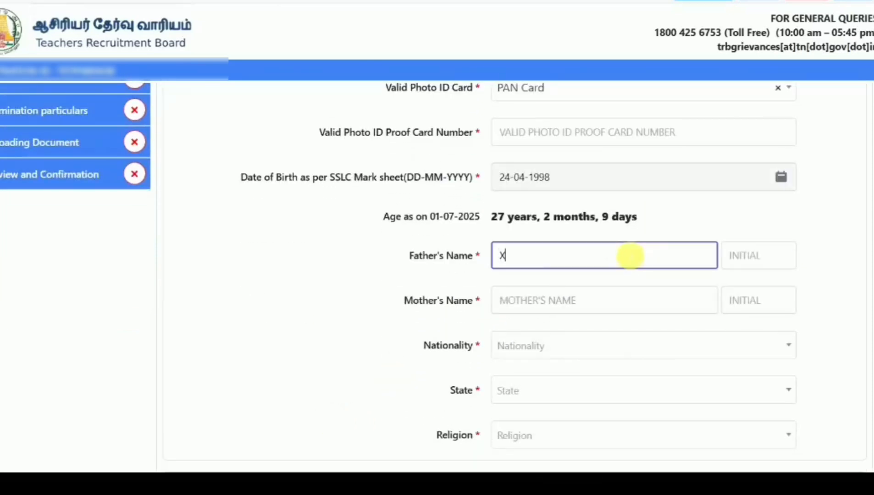
{"action": "left_click", "coordinate": [756, 268]}
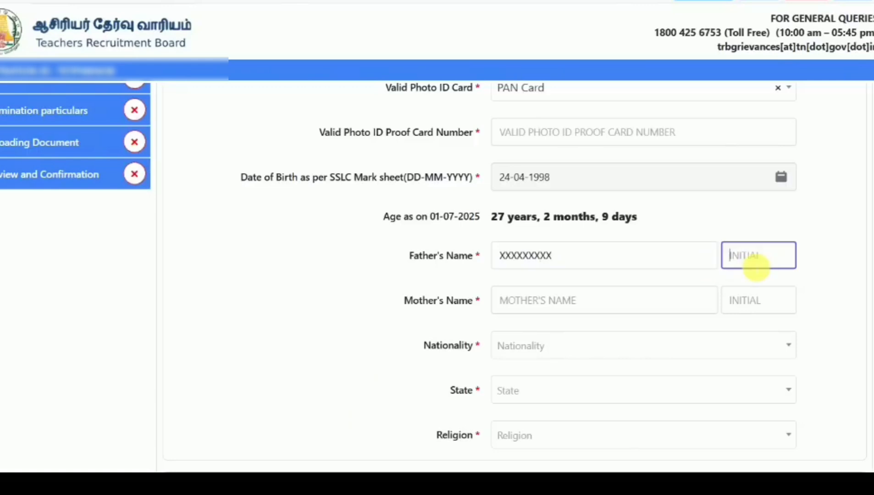
{"action": "type", "text": "XX"}
{"action": "left_click", "coordinate": [569, 300]}
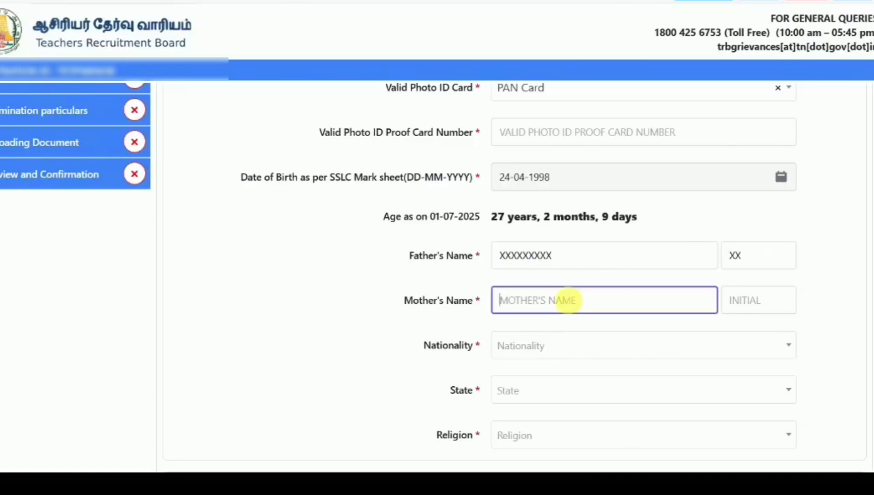
{"action": "type", "text": "XXXXXXXXX"}
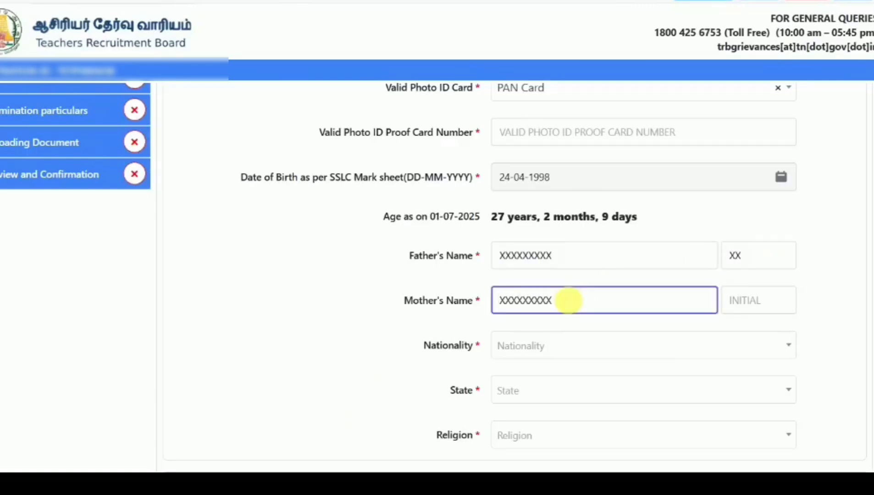
{"action": "left_click", "coordinate": [757, 300]}
{"action": "type", "text": "XX"}
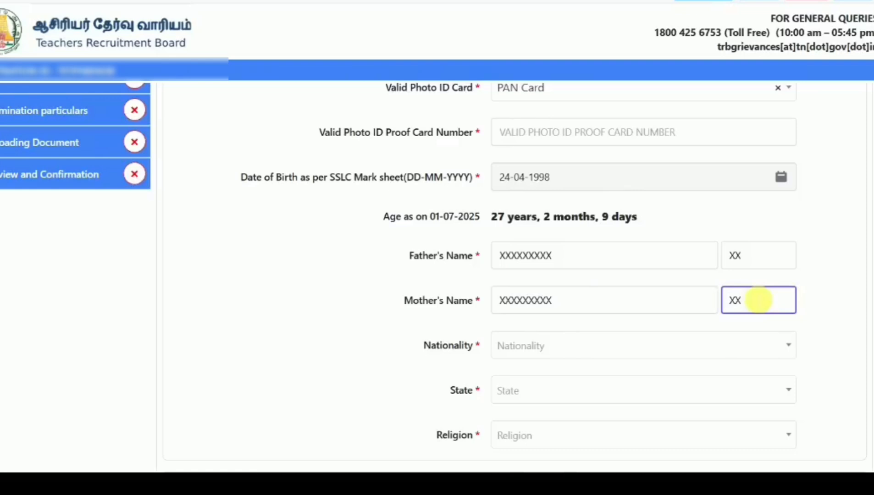
{"action": "left_click", "coordinate": [332, 317]}
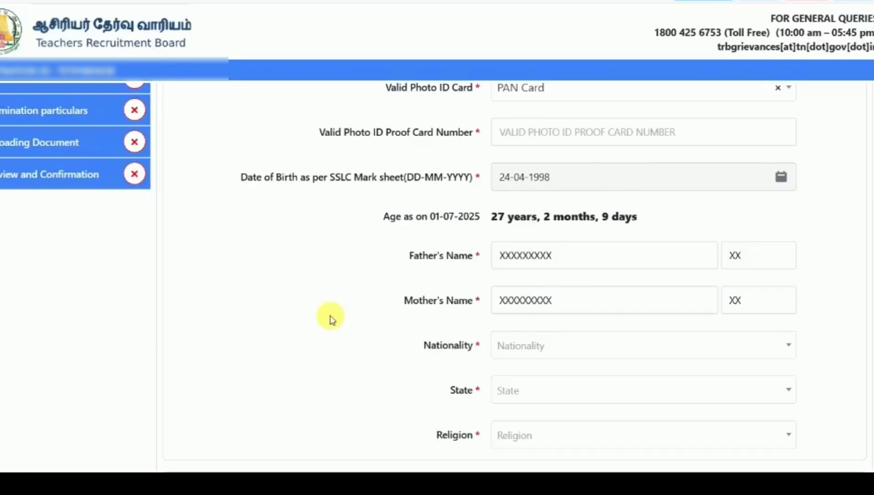
- Set nationality to Indian, state to Tamil Nadu and religion to Hindu
{"action": "left_click", "coordinate": [591, 350]}
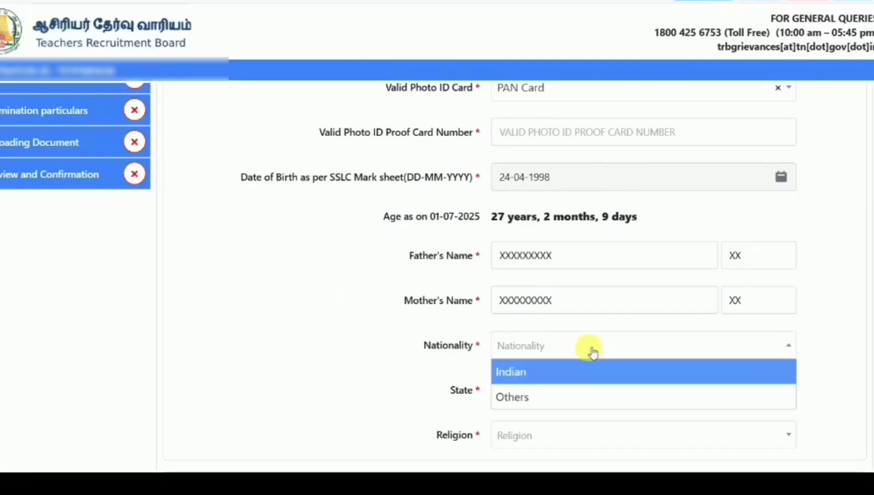
{"action": "left_click", "coordinate": [565, 373]}
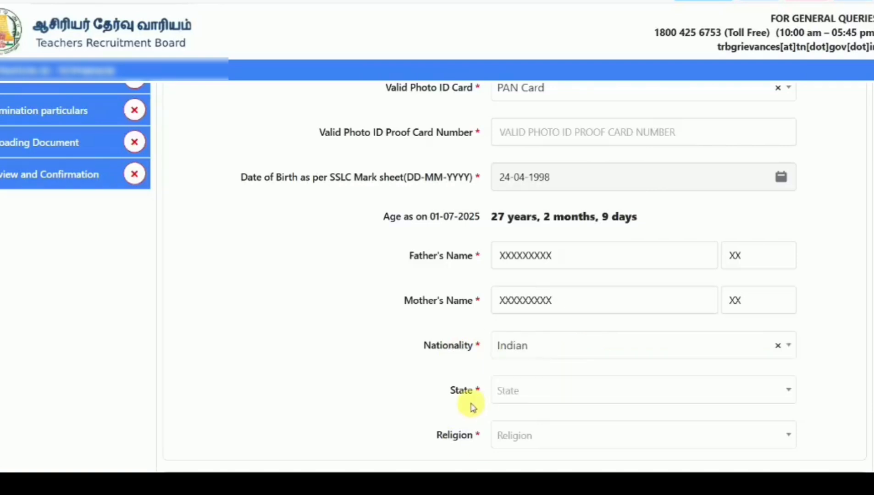
{"action": "left_click", "coordinate": [544, 391]}
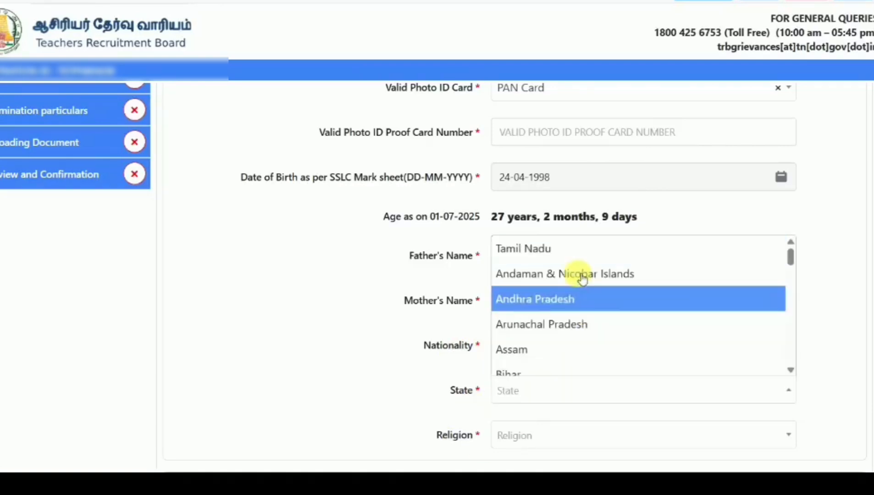
{"action": "left_click", "coordinate": [577, 247]}
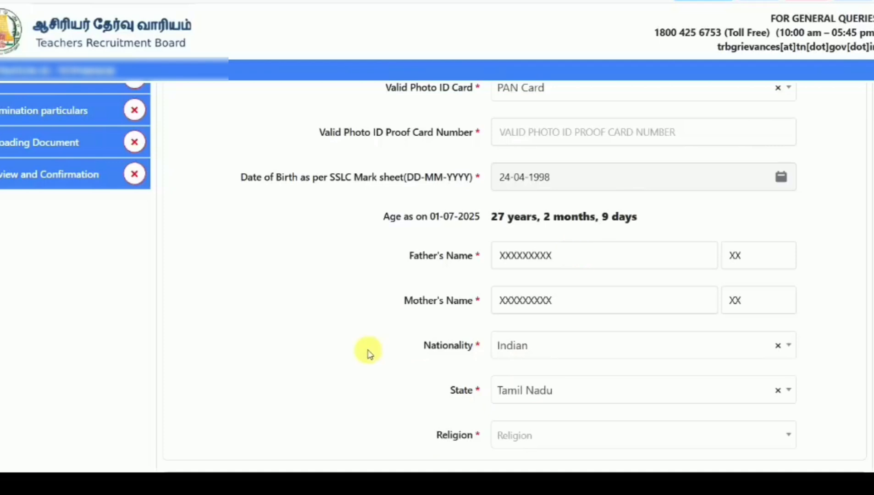
{"action": "left_click", "coordinate": [614, 434]}
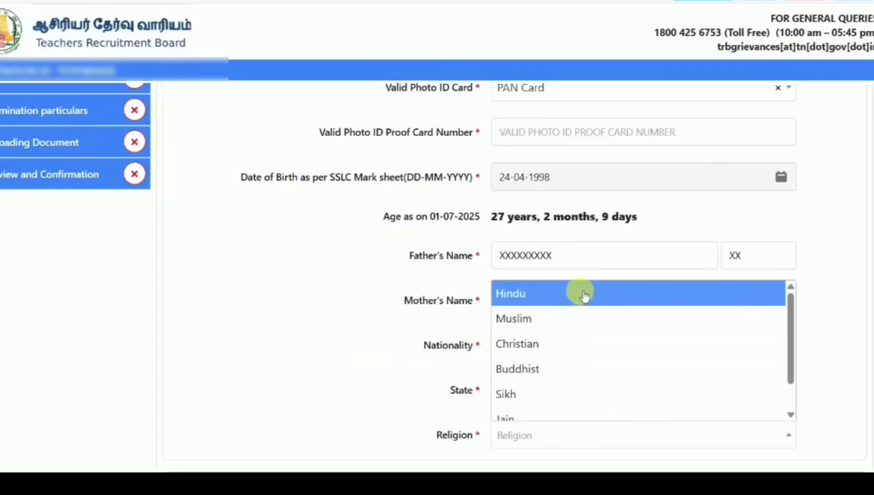
{"action": "left_click", "coordinate": [546, 303]}
- Choose Backward Class (BC) as the community and confirm it as final
{"action": "scroll", "coordinate": [382, 335], "scroll_direction": "down", "scroll_amount": 4}
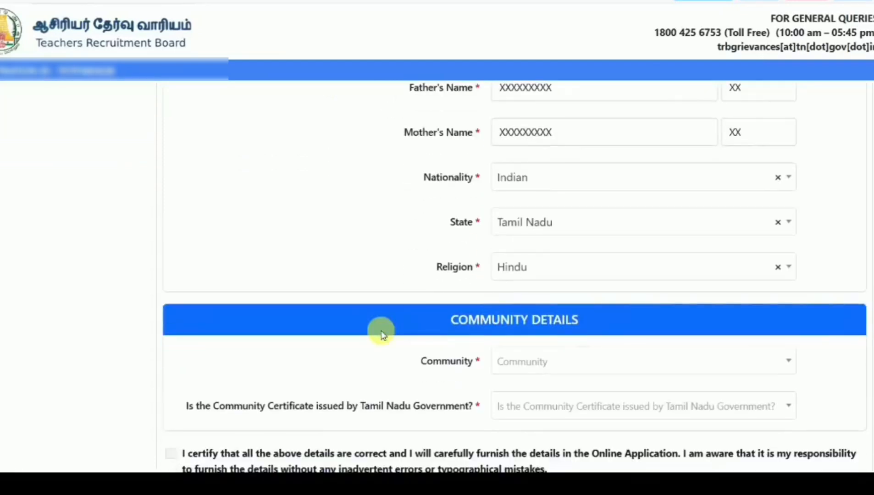
{"action": "scroll", "coordinate": [382, 335], "scroll_direction": "down", "scroll_amount": 3}
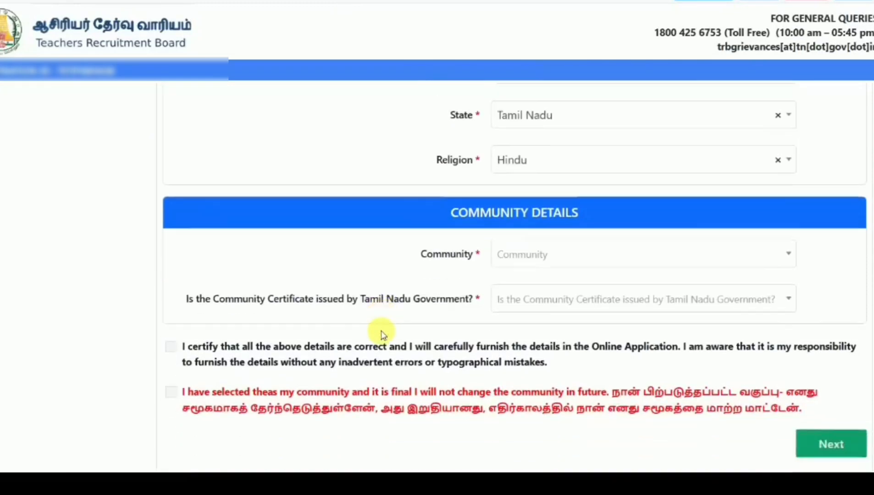
{"action": "scroll", "coordinate": [383, 335], "scroll_direction": "down", "scroll_amount": 1}
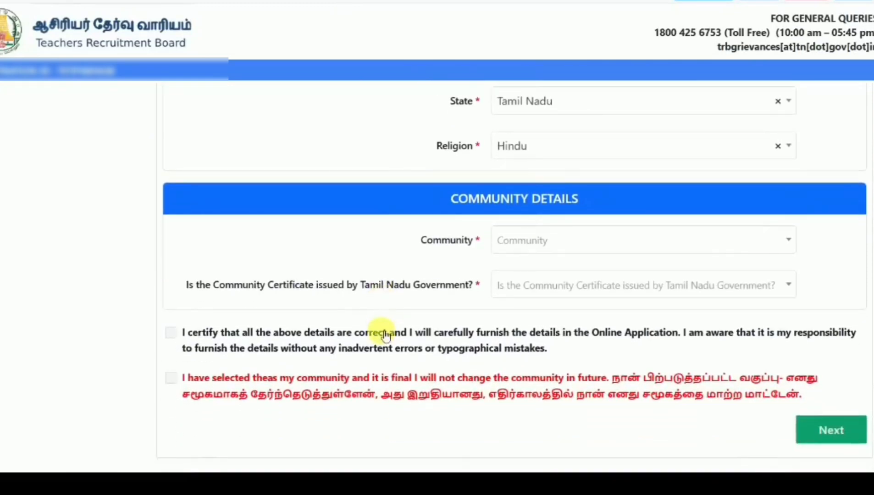
{"action": "left_click", "coordinate": [547, 237]}
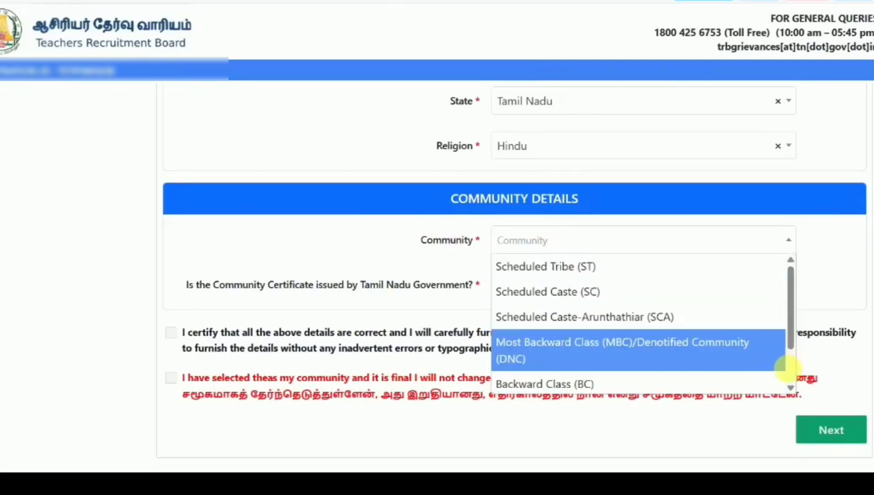
{"action": "scroll", "coordinate": [789, 370], "scroll_direction": "down", "scroll_amount": 2}
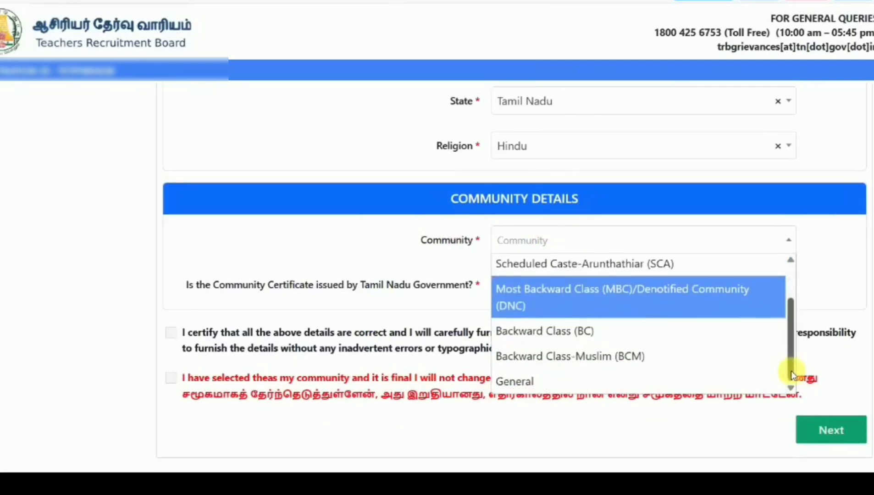
{"action": "left_click", "coordinate": [596, 334]}
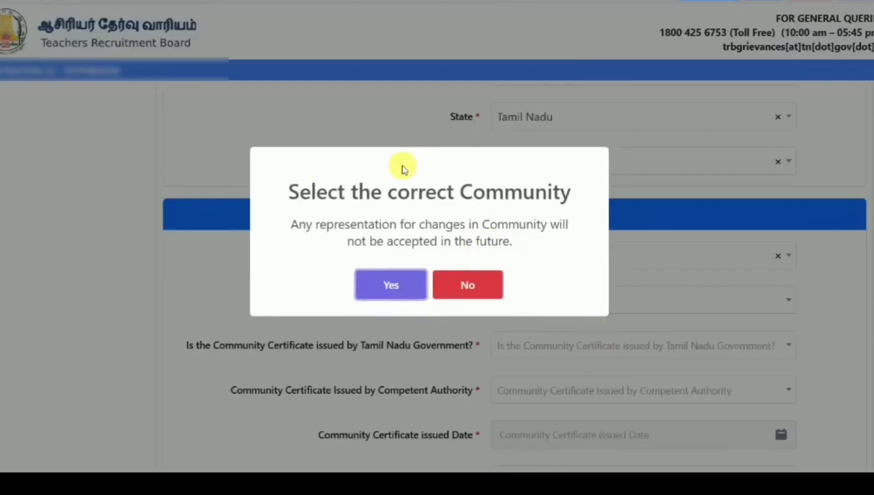
{"action": "left_click", "coordinate": [396, 282]}
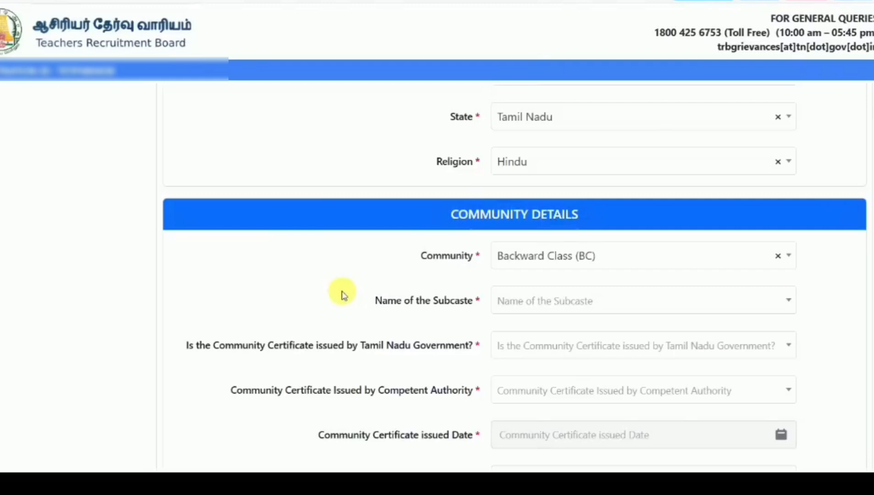
{"action": "scroll", "coordinate": [342, 293], "scroll_direction": "down", "scroll_amount": 1}
{"action": "scroll", "coordinate": [342, 294], "scroll_direction": "down", "scroll_amount": 3}
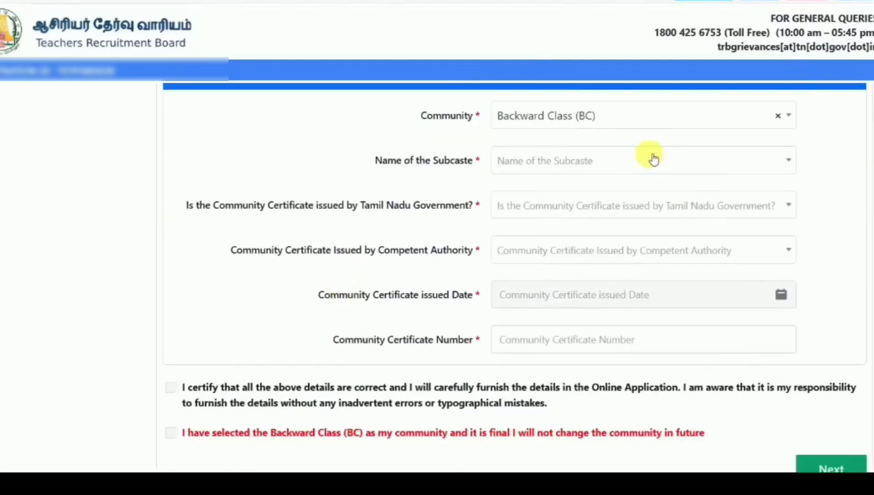
- Search the subcaste list for 'gav' and select Gavarai
{"action": "left_click", "coordinate": [653, 159]}
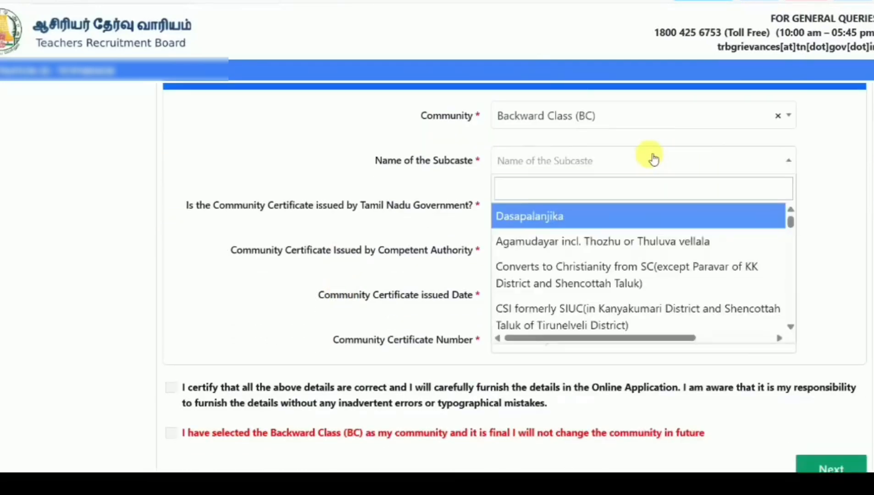
{"action": "scroll", "coordinate": [790, 272], "scroll_direction": "down", "scroll_amount": 5}
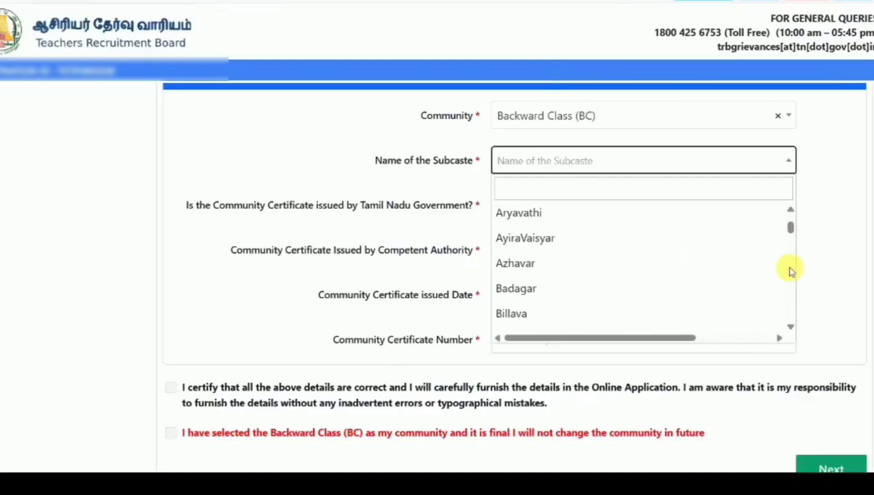
{"action": "left_click", "coordinate": [667, 189]}
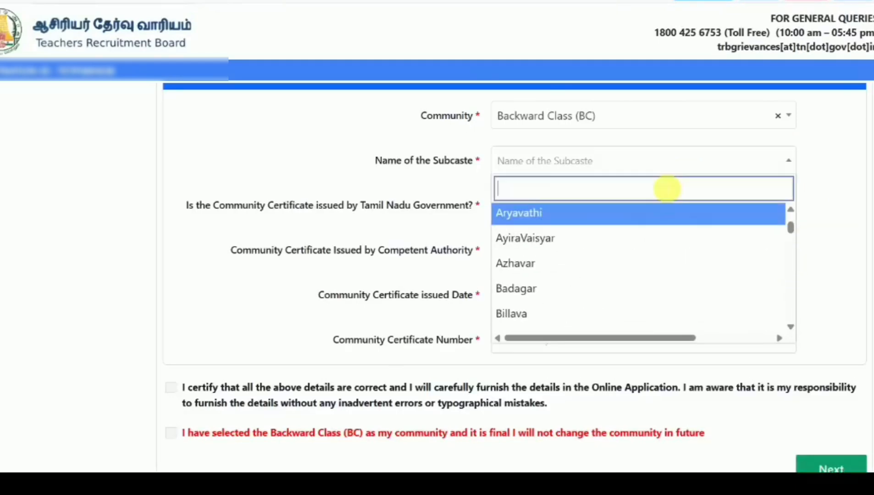
{"action": "type", "text": "h"}
{"action": "key", "text": "BackSpace"}
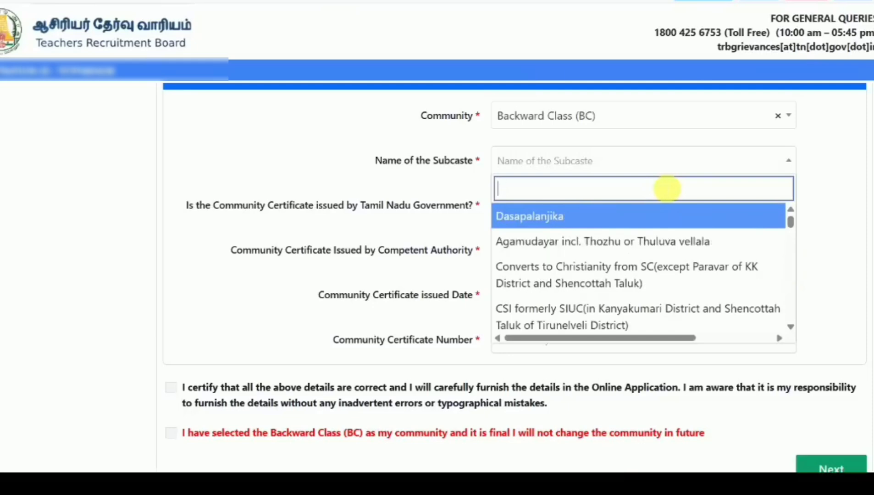
{"action": "type", "text": "gad"}
{"action": "key", "text": "BackSpace"}
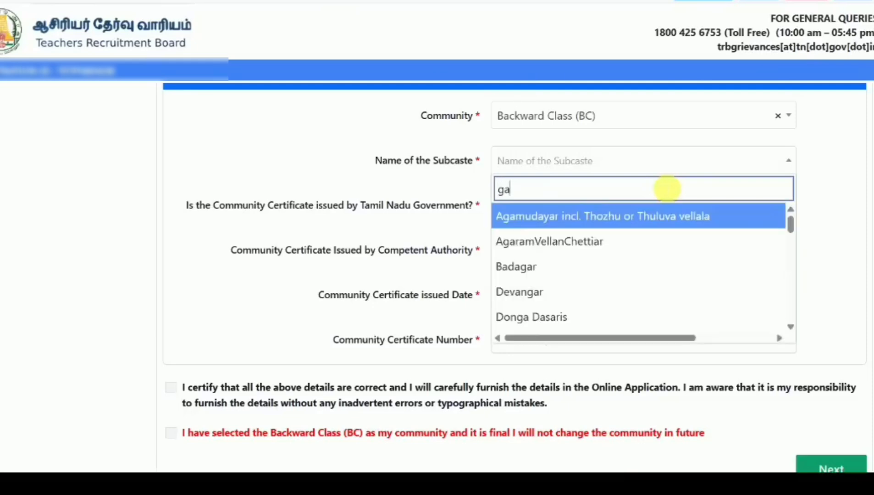
{"action": "type", "text": "v"}
{"action": "left_click", "coordinate": [567, 270]}
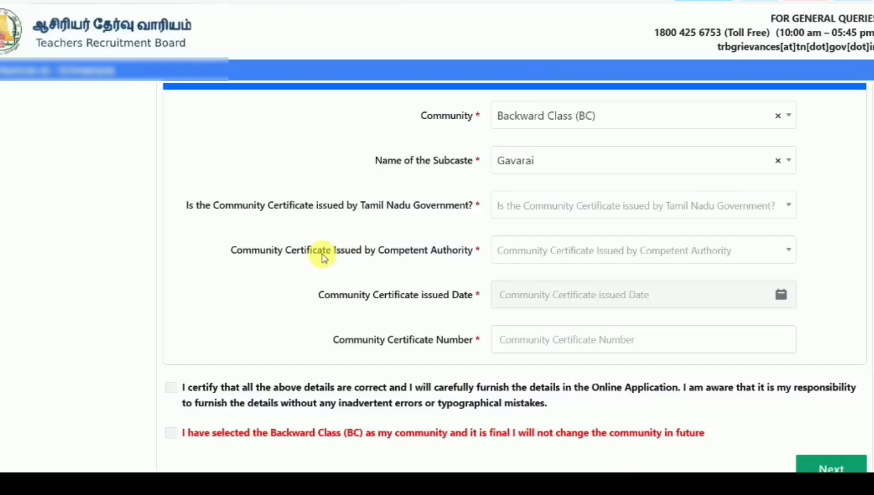
- Mark the certificate as issued in Tamil Nadu by the BC/BCM/MBC/DNC Deputy Tahsildar (Certificates)
{"action": "left_click", "coordinate": [629, 208]}
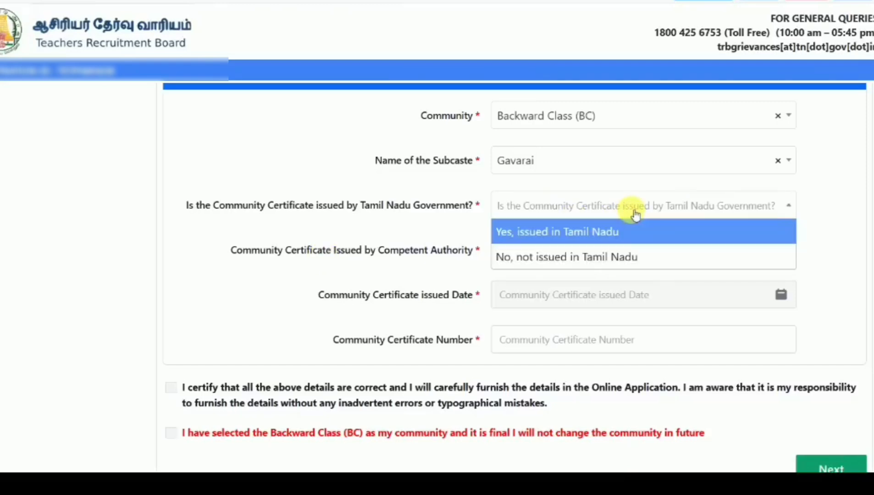
{"action": "left_click", "coordinate": [591, 238]}
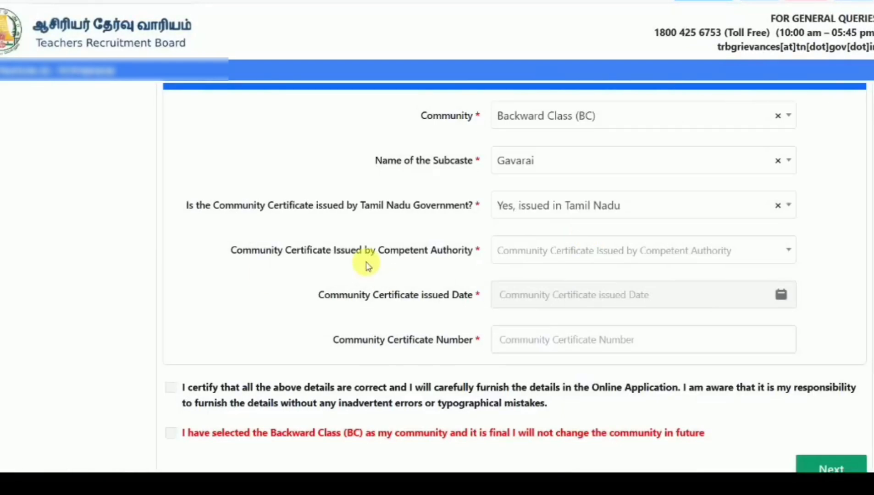
{"action": "left_click", "coordinate": [543, 250]}
{"action": "left_click", "coordinate": [547, 268]}
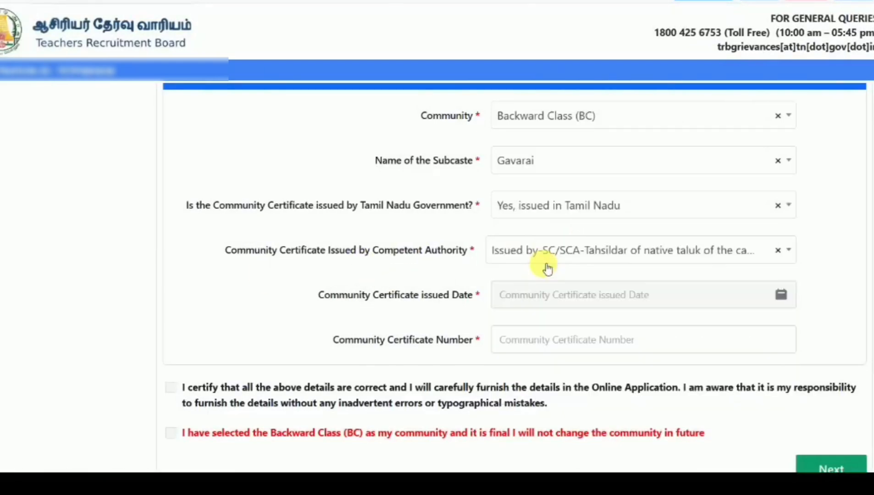
{"action": "left_click", "coordinate": [652, 250]}
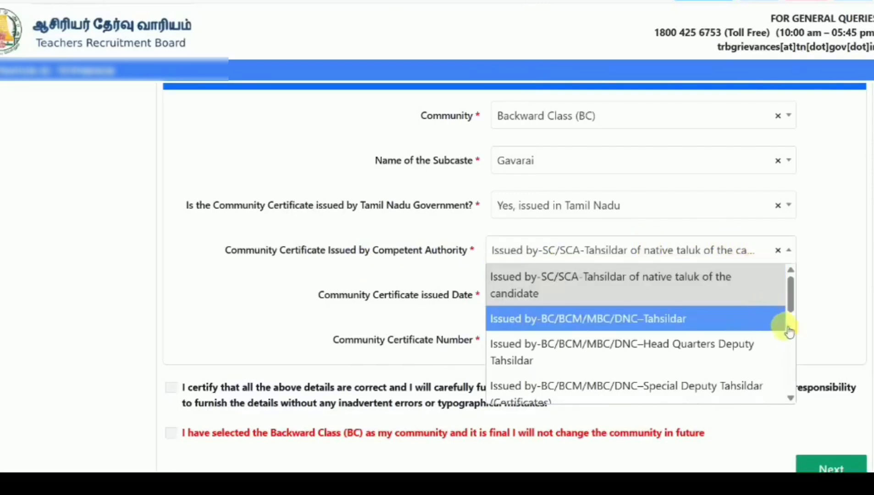
{"action": "scroll", "coordinate": [789, 338], "scroll_direction": "down", "scroll_amount": 3}
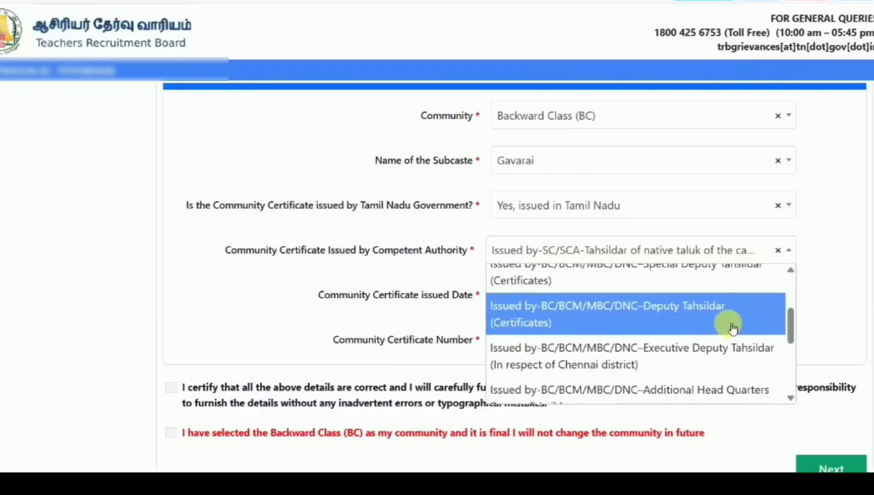
{"action": "left_click", "coordinate": [717, 320]}
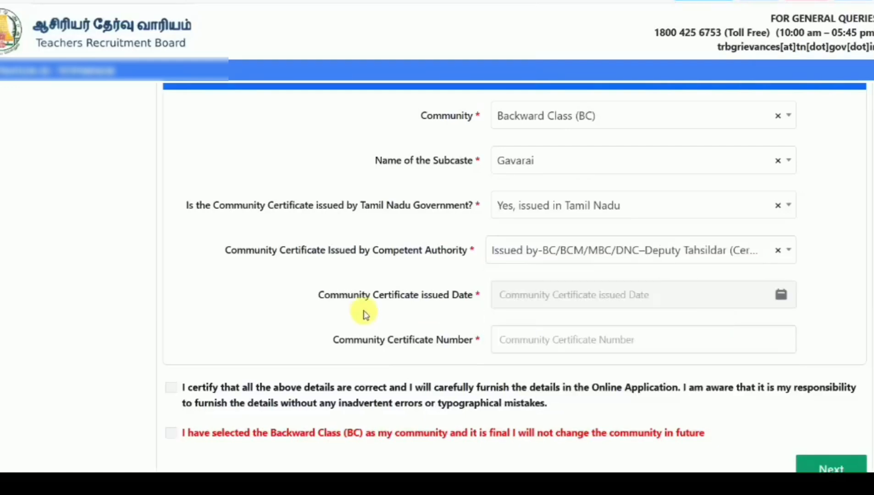
- Set certificate date 22-06-2023, enter the certificate number, and tick both community declarations
{"action": "left_click", "coordinate": [732, 305]}
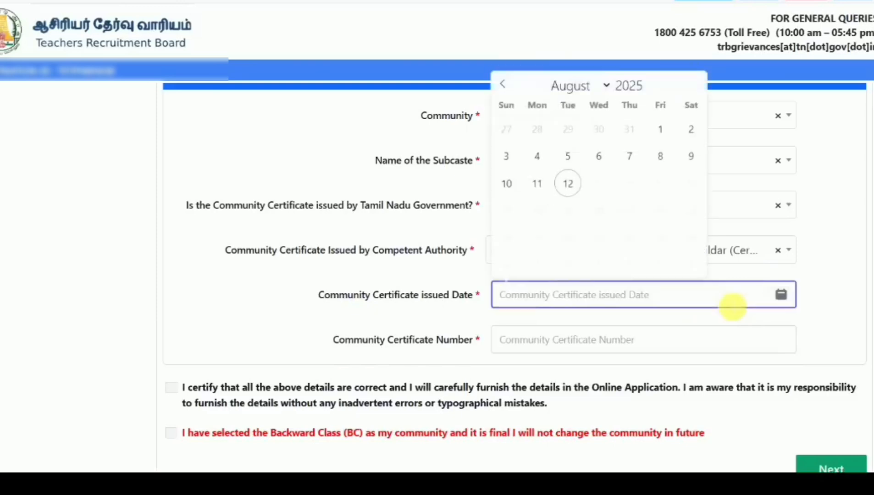
{"action": "left_click", "coordinate": [644, 86]}
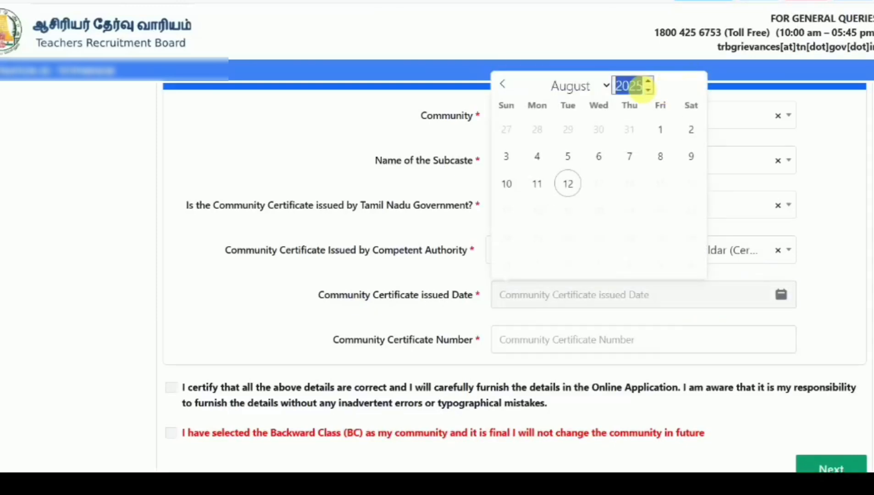
{"action": "type", "text": "2023"}
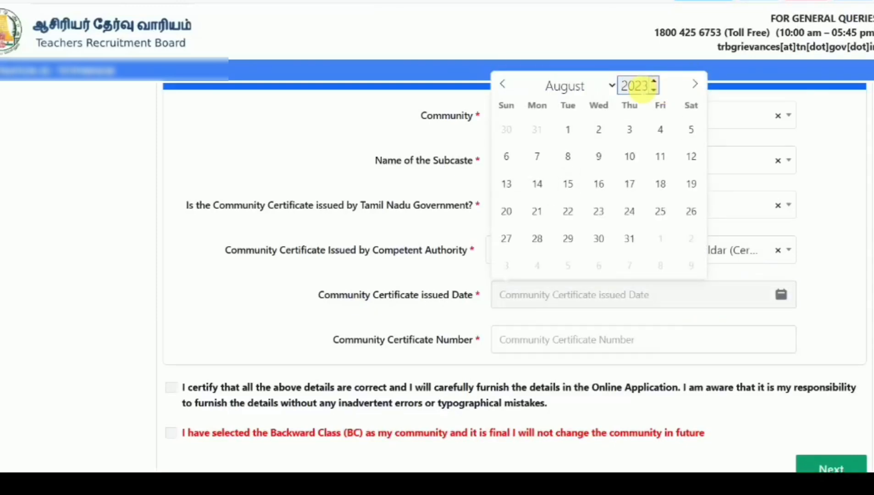
{"action": "left_click", "coordinate": [572, 84]}
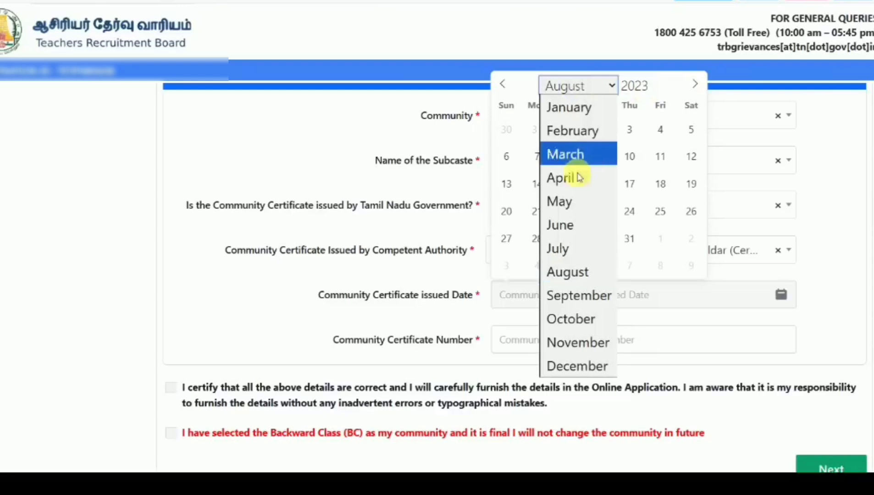
{"action": "left_click", "coordinate": [579, 229]}
{"action": "left_click", "coordinate": [630, 211]}
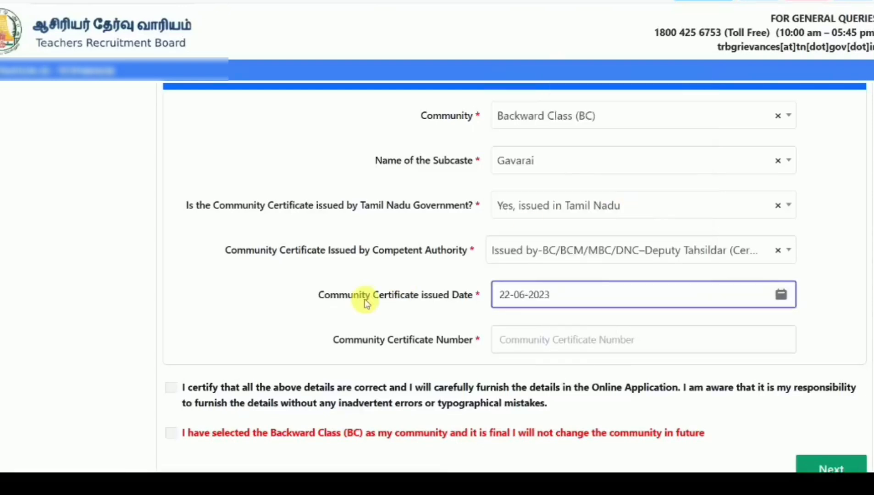
{"action": "left_click", "coordinate": [531, 342]}
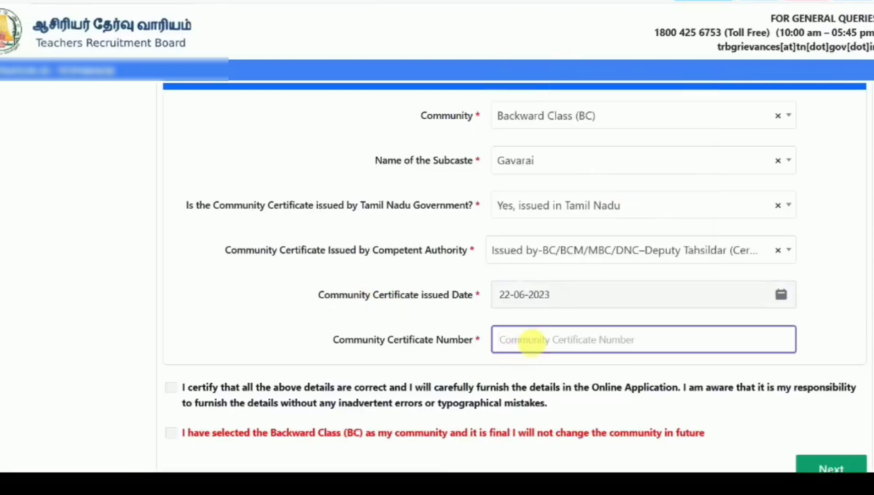
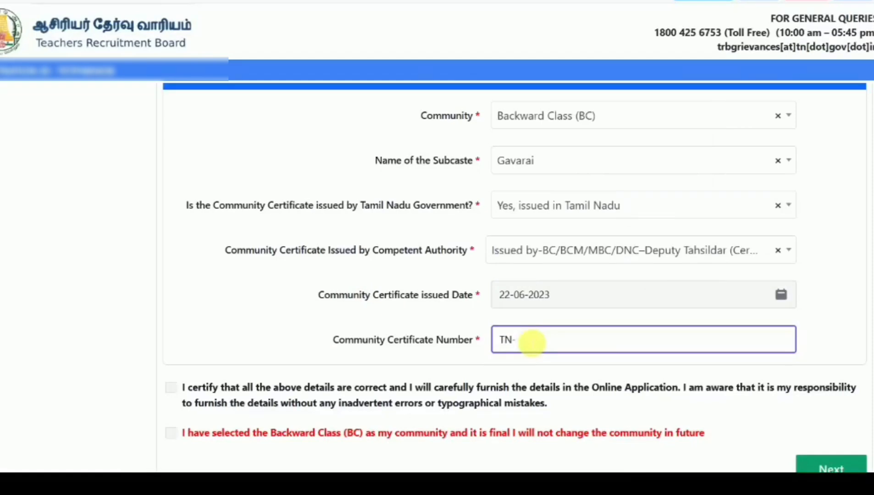
{"action": "left_click", "coordinate": [171, 387]}
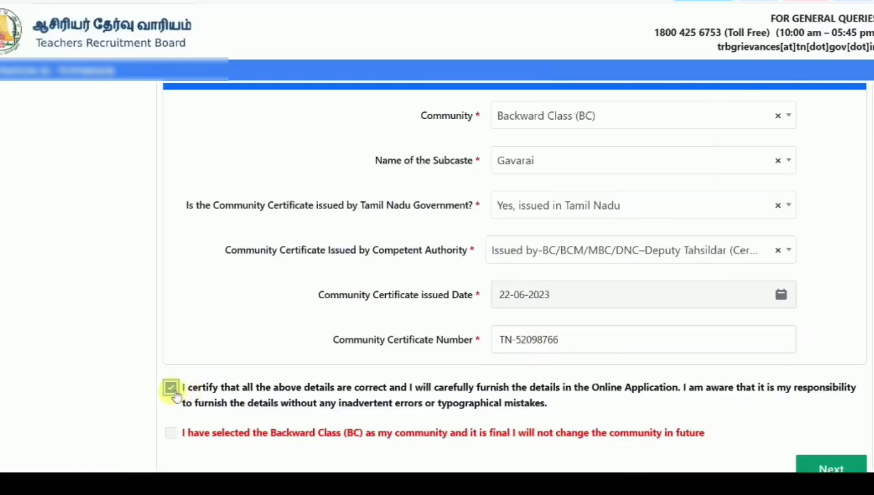
{"action": "left_click", "coordinate": [171, 432]}
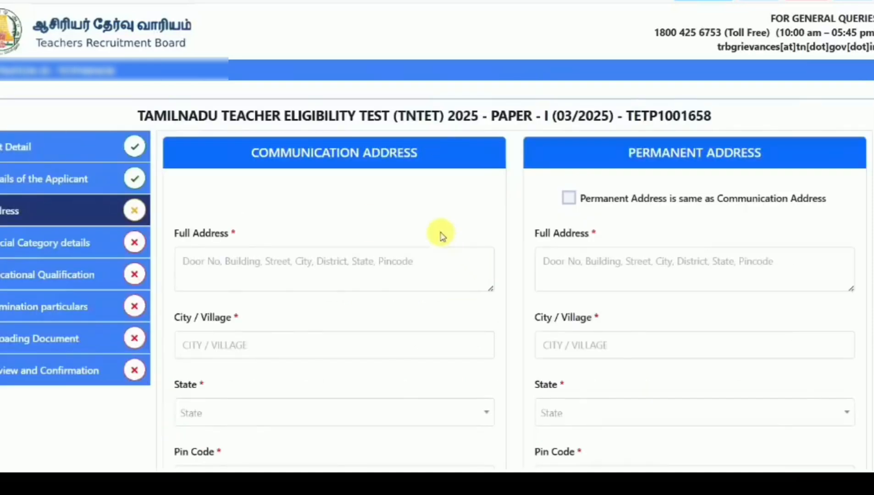
- Make the permanent address match the communication address, accept the address declaration, and continue
{"action": "scroll", "coordinate": [420, 218], "scroll_direction": "down", "scroll_amount": 1}
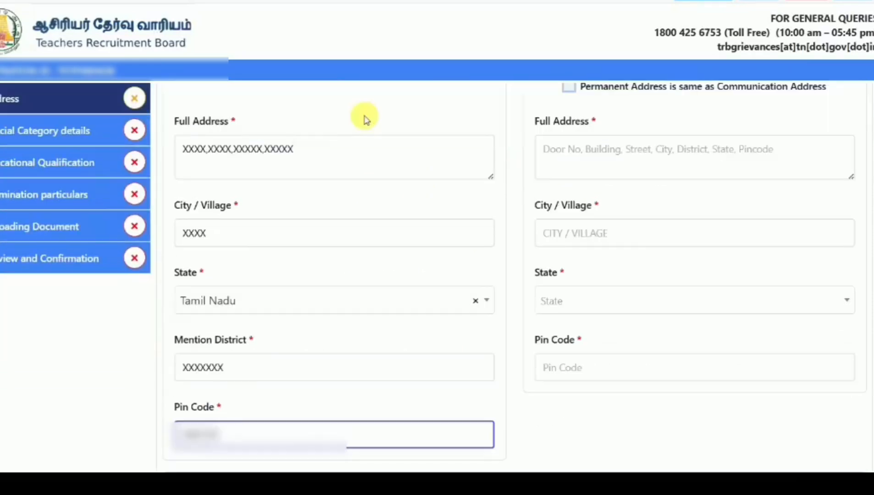
{"action": "left_click", "coordinate": [568, 88]}
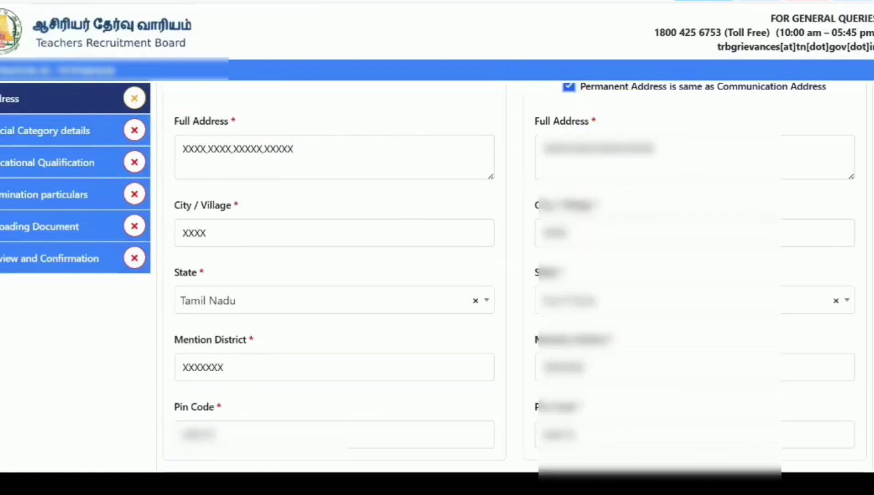
{"action": "scroll", "coordinate": [424, 255], "scroll_direction": "down", "scroll_amount": 5}
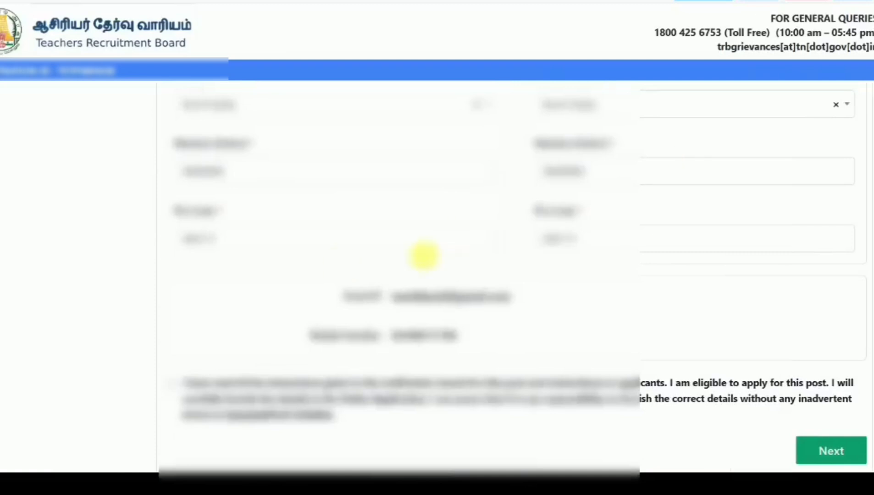
{"action": "left_click", "coordinate": [171, 383]}
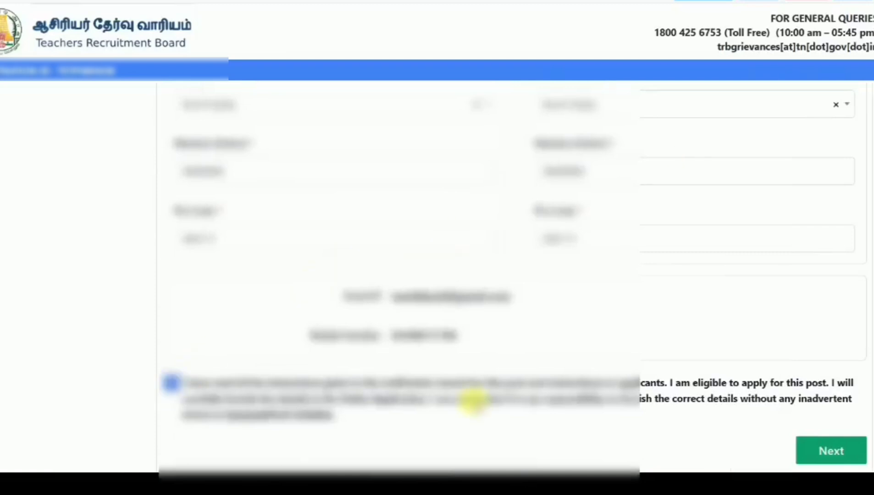
{"action": "left_click", "coordinate": [850, 450]}
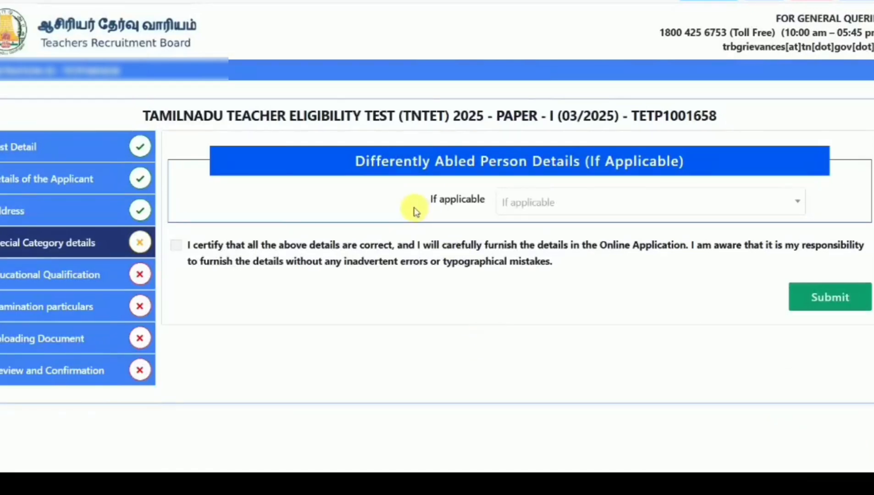
- Answer No / இல்லை to the differently abled question, certify, and submit the special category details
{"action": "left_click", "coordinate": [544, 213]}
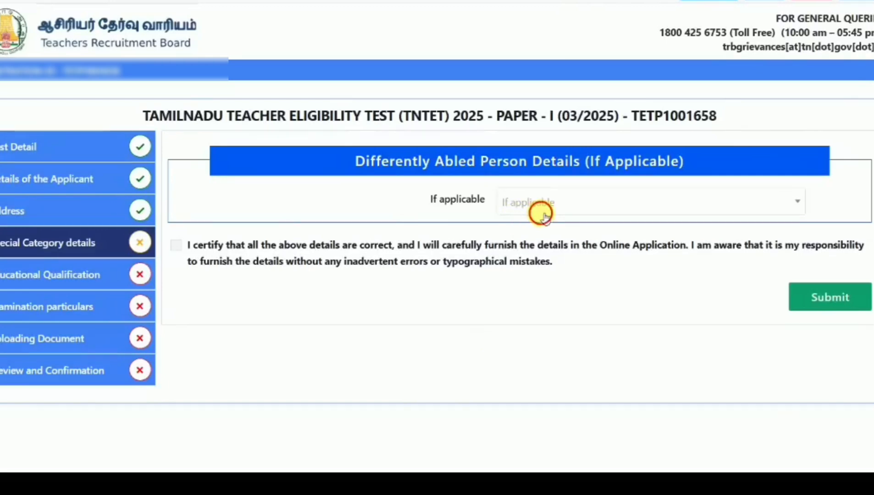
{"action": "left_click", "coordinate": [531, 226]}
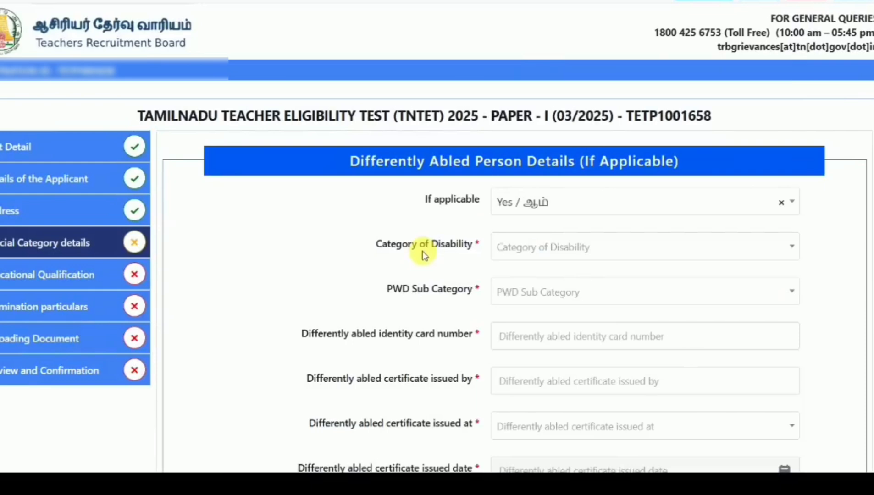
{"action": "left_click", "coordinate": [552, 214]}
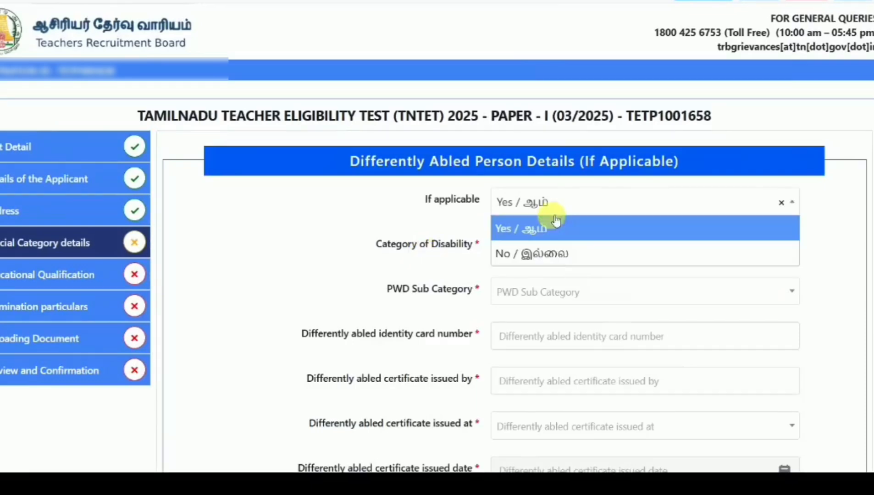
{"action": "left_click", "coordinate": [553, 223]}
{"action": "left_click", "coordinate": [556, 209]}
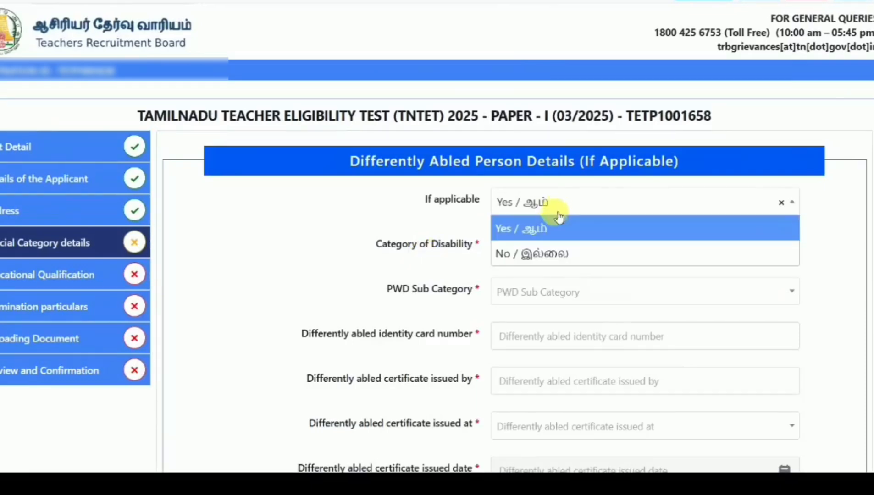
{"action": "left_click", "coordinate": [546, 251]}
{"action": "left_click", "coordinate": [176, 245]}
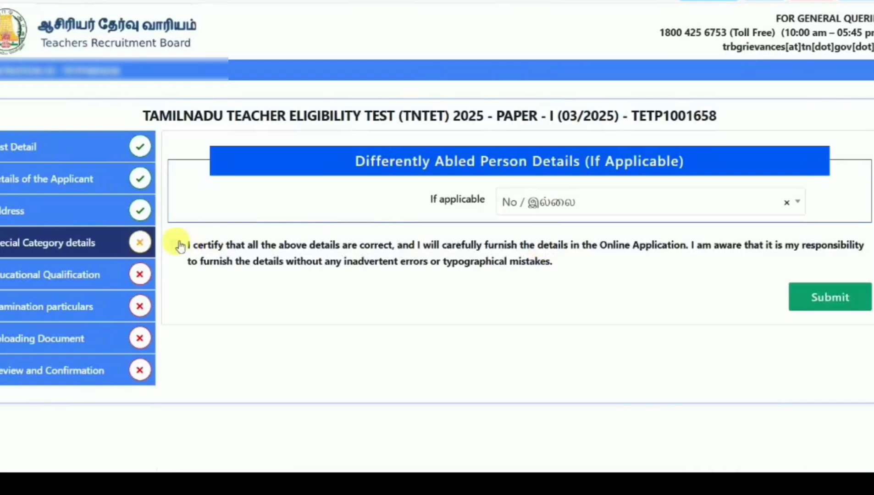
{"action": "left_click", "coordinate": [827, 302]}
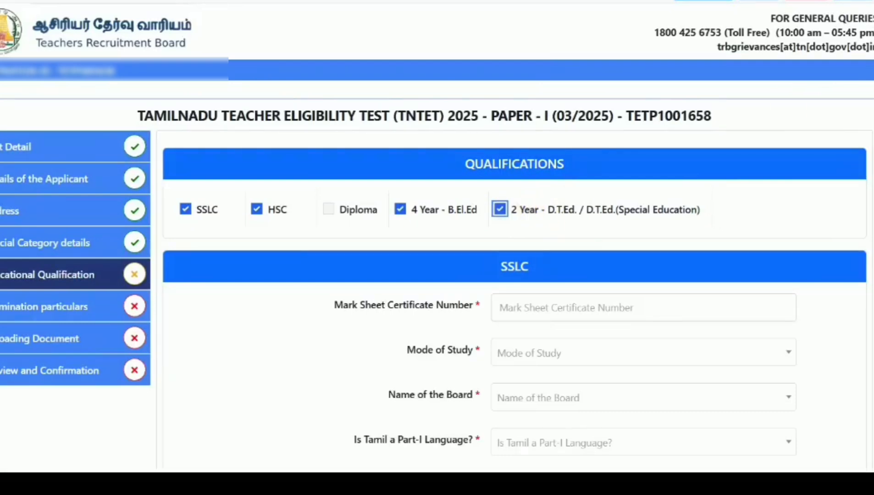
- Scroll down to the SSLC qualification form below the ticked qualifications
{"action": "scroll", "coordinate": [437, 276], "scroll_direction": "down", "scroll_amount": 3}
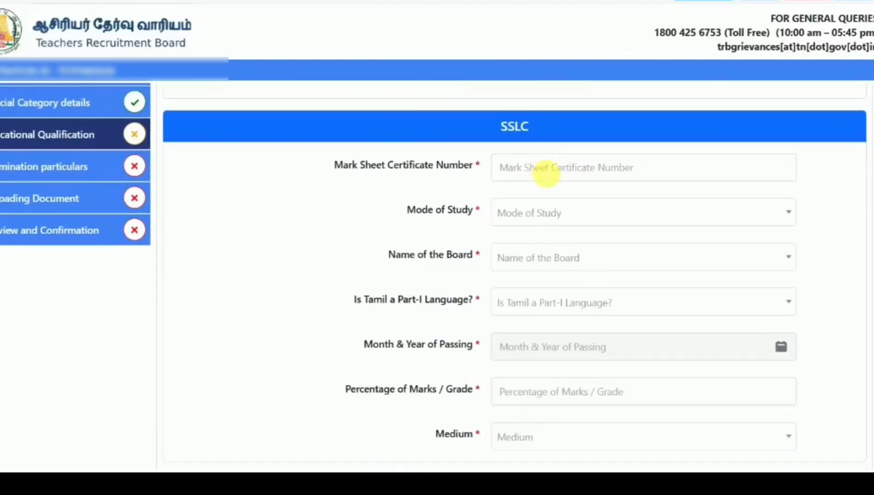
- Enter SSLC mark sheet number 98765444, Regular mode, the school name, and Tamil Nadu State Board
{"action": "left_click", "coordinate": [546, 173]}
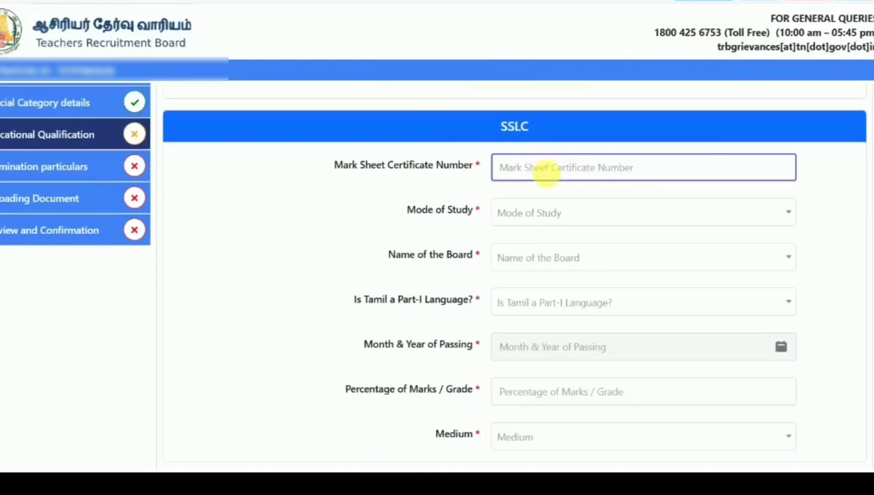
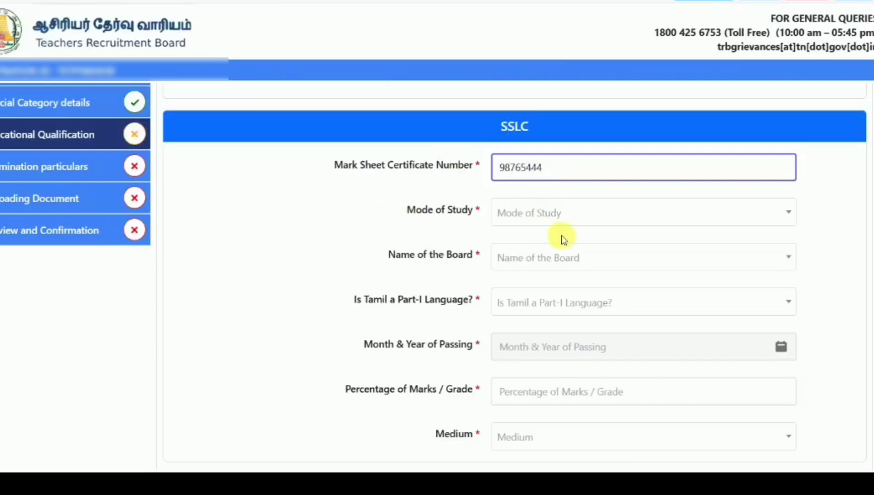
{"action": "left_click", "coordinate": [567, 231]}
{"action": "left_click", "coordinate": [569, 220]}
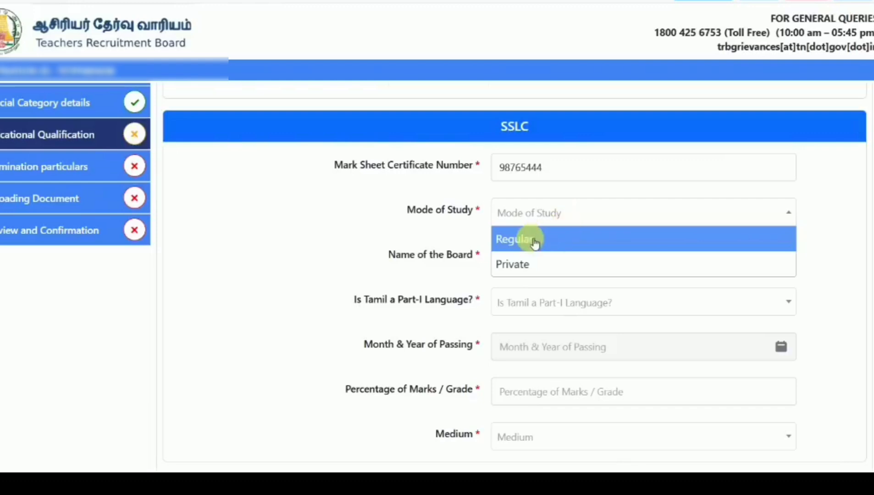
{"action": "left_click", "coordinate": [535, 241]}
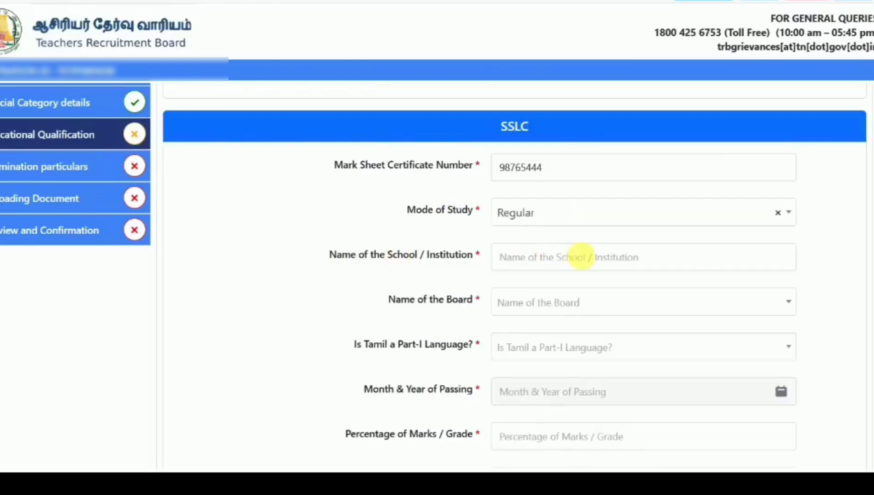
{"action": "left_click", "coordinate": [581, 257]}
{"action": "type", "text": "xxxxxxxxx"}
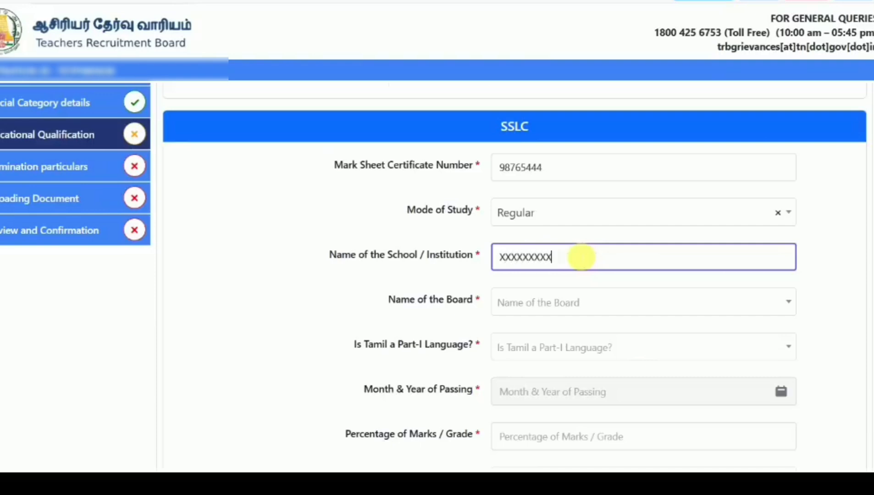
{"action": "type", "text": "xxx"}
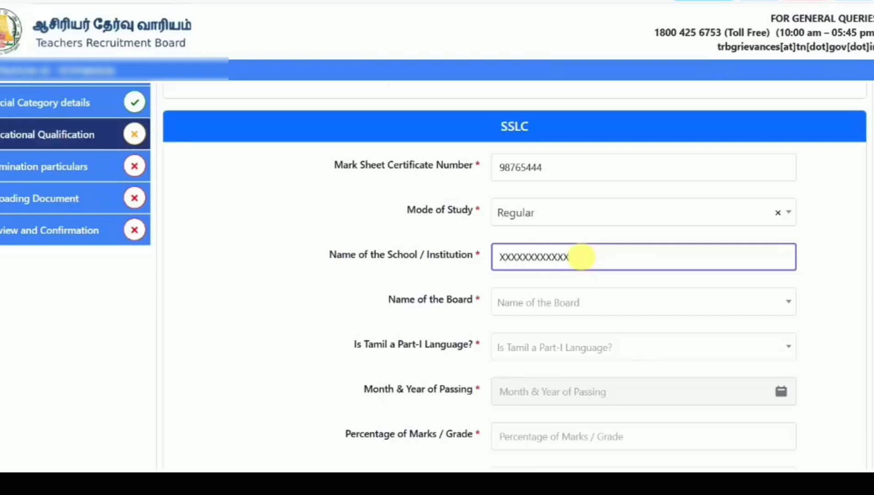
{"action": "left_click", "coordinate": [545, 303]}
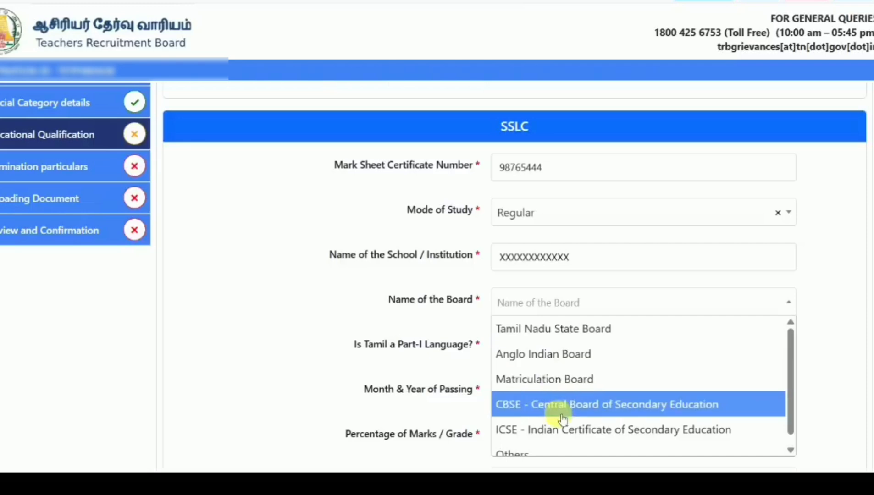
{"action": "left_click", "coordinate": [560, 331]}
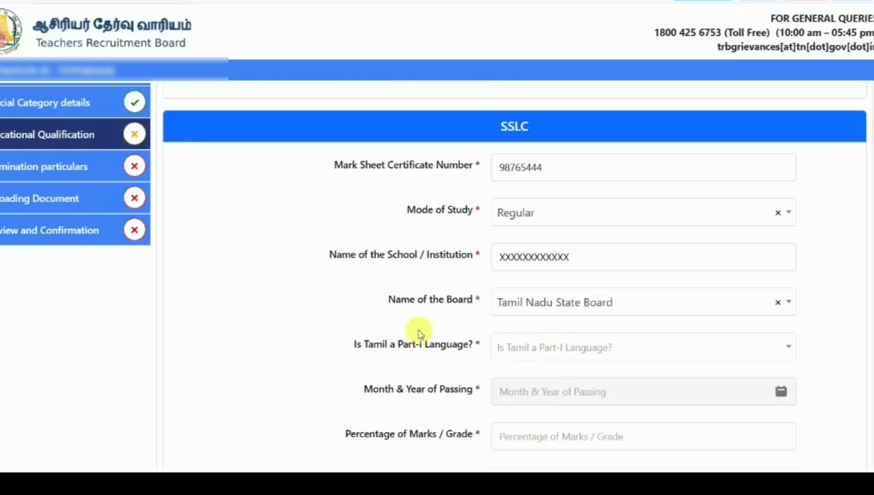
- Answer the Tamil Part-I question, pick the SSLC passing month, enter 81 percent, and set the medium
{"action": "scroll", "coordinate": [420, 333], "scroll_direction": "down", "scroll_amount": 2}
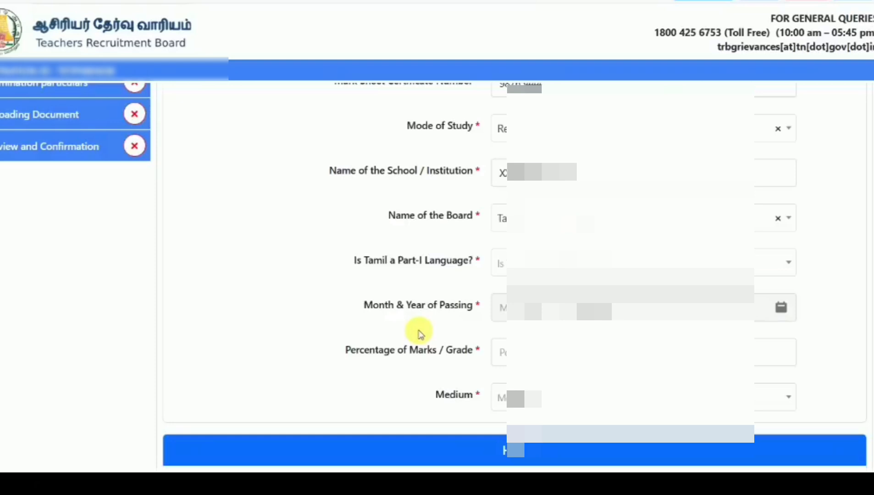
{"action": "left_click", "coordinate": [558, 269]}
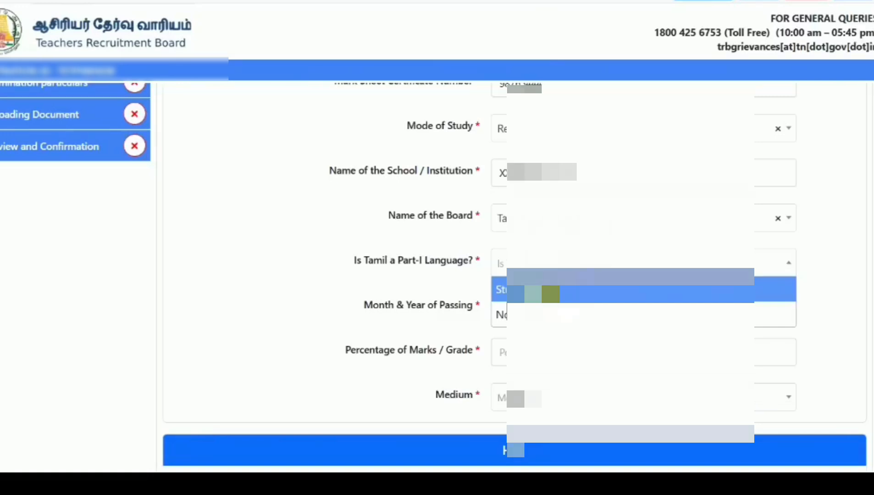
{"action": "left_click", "coordinate": [549, 293]}
{"action": "left_click", "coordinate": [561, 311]}
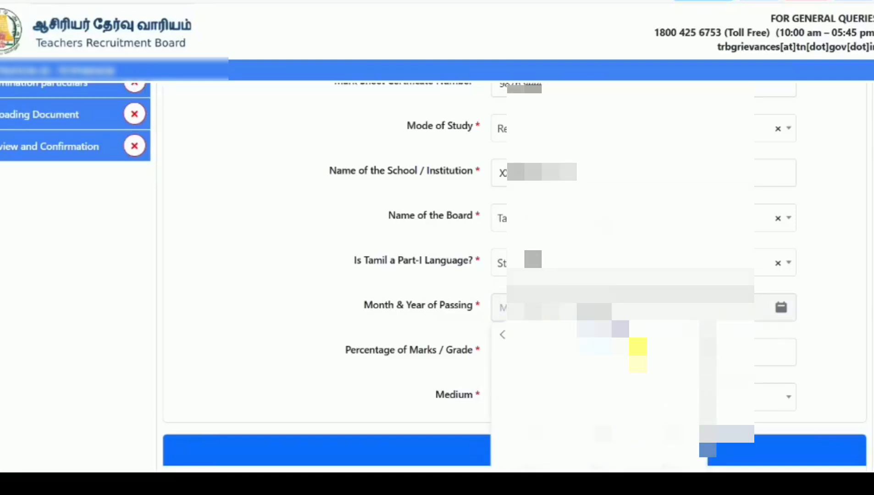
{"action": "left_click", "coordinate": [673, 369]}
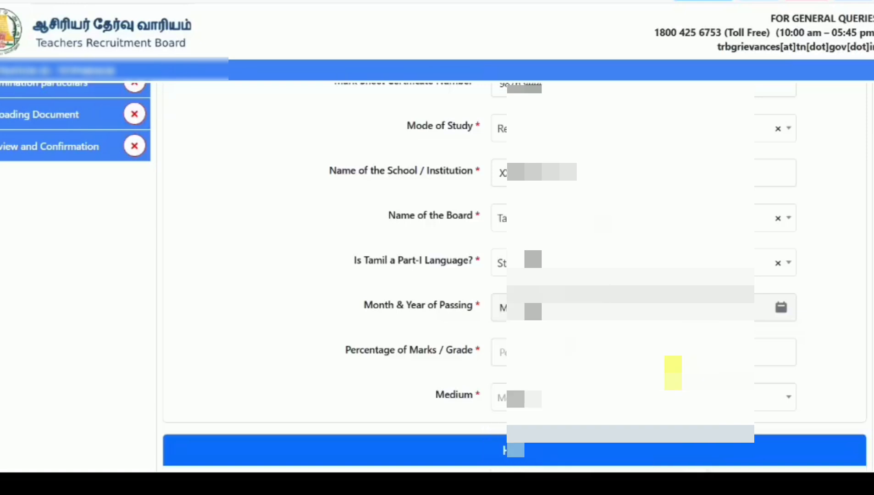
{"action": "left_click", "coordinate": [559, 361]}
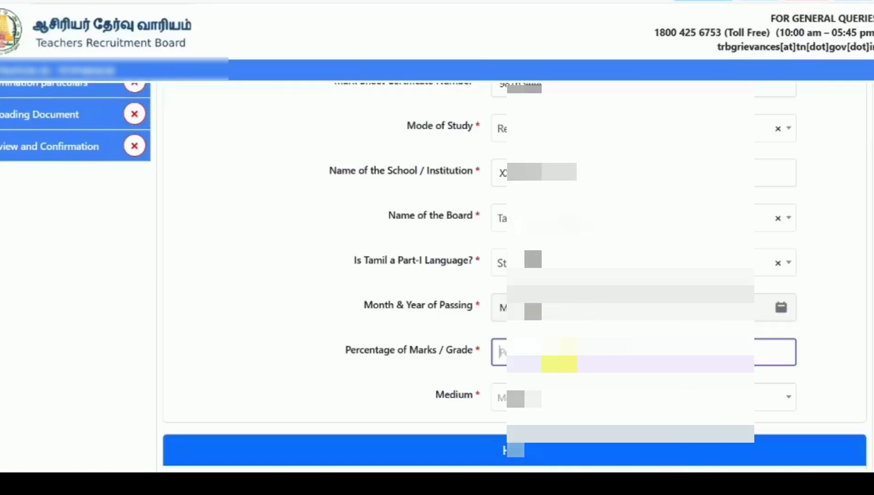
{"action": "type", "text": "81"}
{"action": "left_click", "coordinate": [301, 350]}
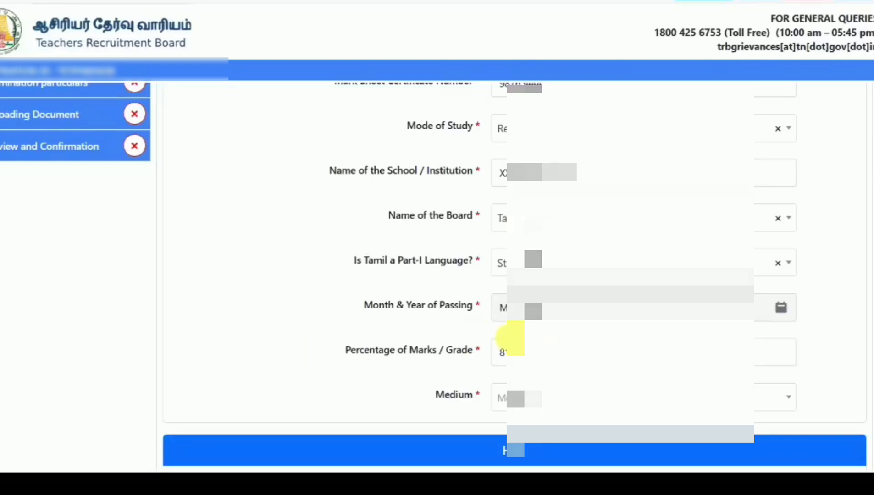
{"action": "left_click", "coordinate": [579, 398]}
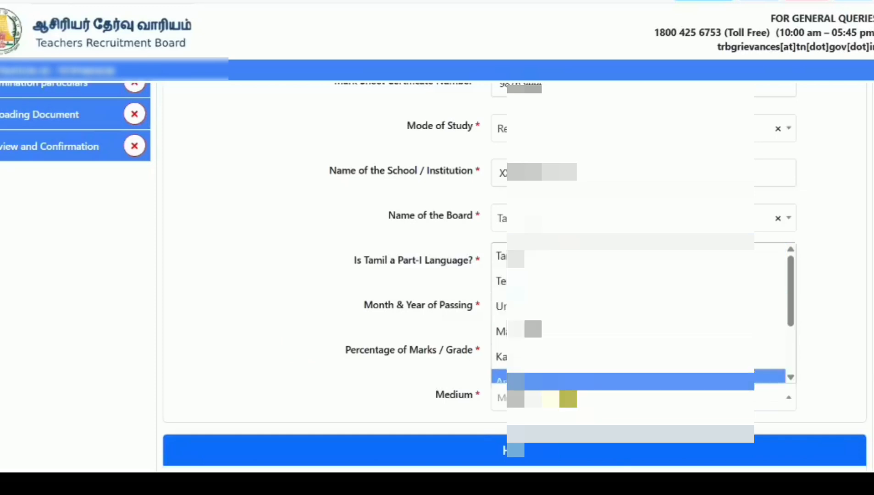
{"action": "left_click", "coordinate": [544, 257]}
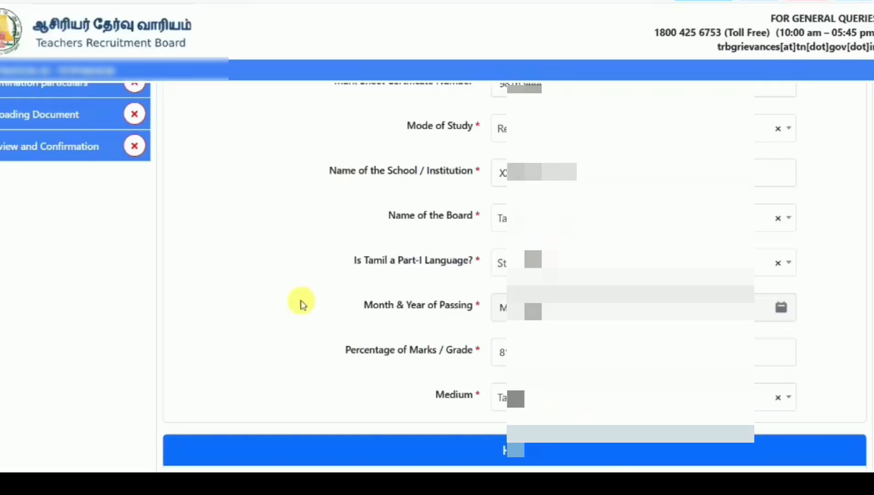
- Enter HSC certificate number 70, the first mode of study, school name 'X', and the first board
{"action": "scroll", "coordinate": [301, 303], "scroll_direction": "down", "scroll_amount": 7}
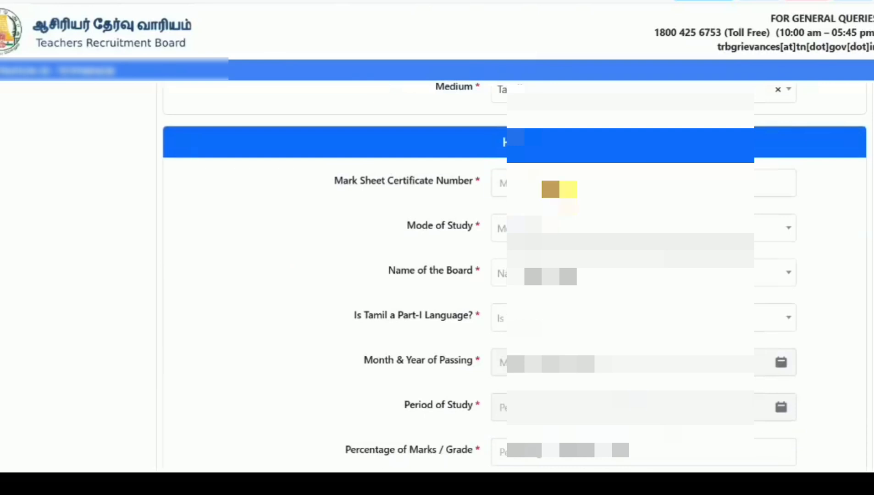
{"action": "left_click", "coordinate": [559, 189]}
{"action": "type", "text": "70"}
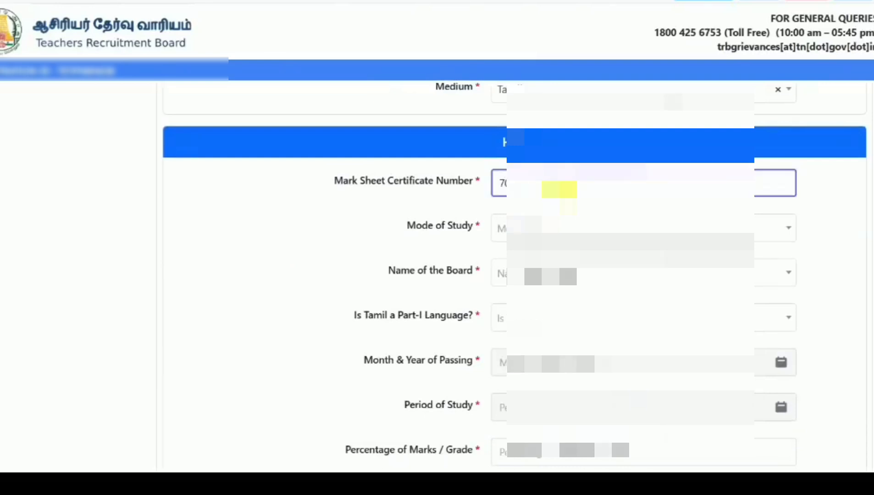
{"action": "left_click", "coordinate": [351, 220]}
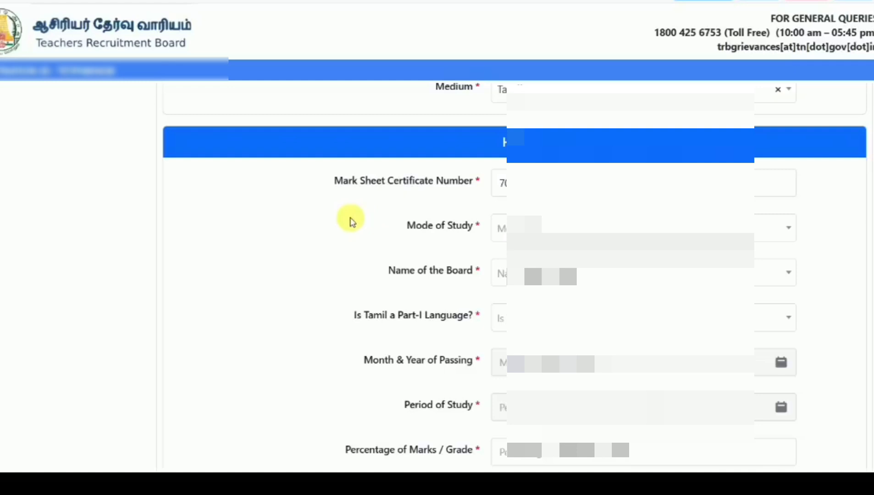
{"action": "left_click", "coordinate": [541, 229]}
{"action": "left_click", "coordinate": [523, 255]}
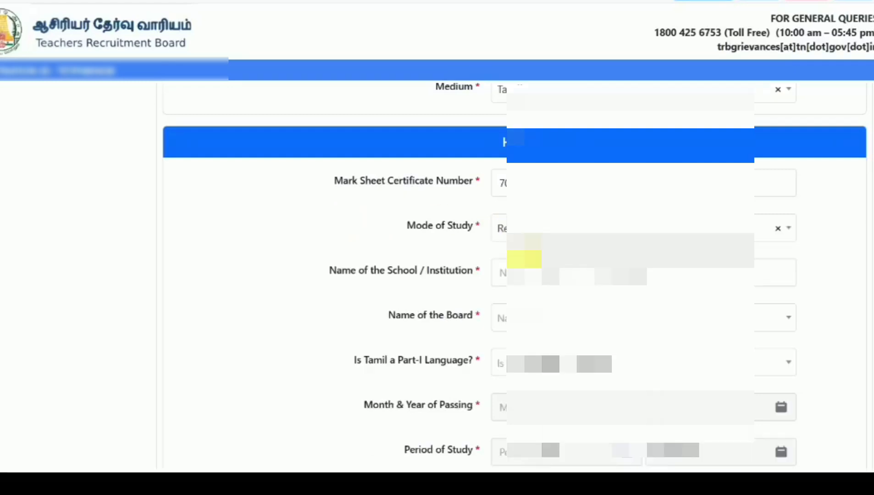
{"action": "left_click", "coordinate": [541, 276]}
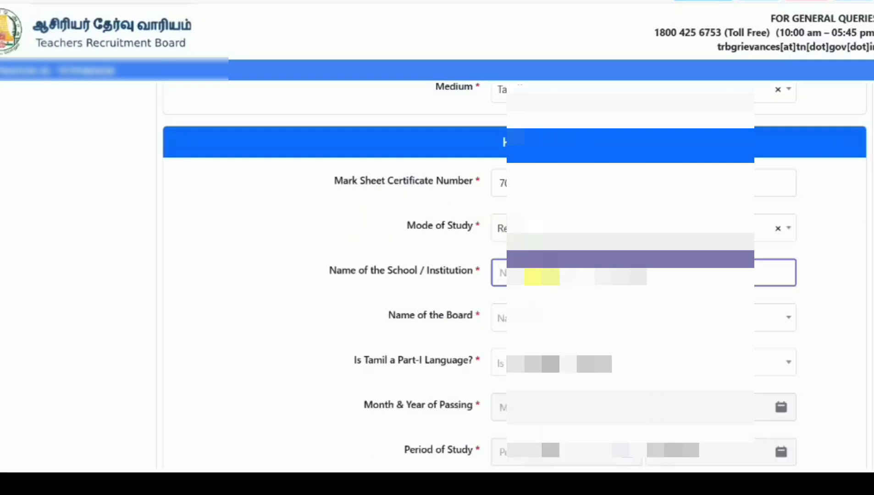
{"action": "type", "text": "X"}
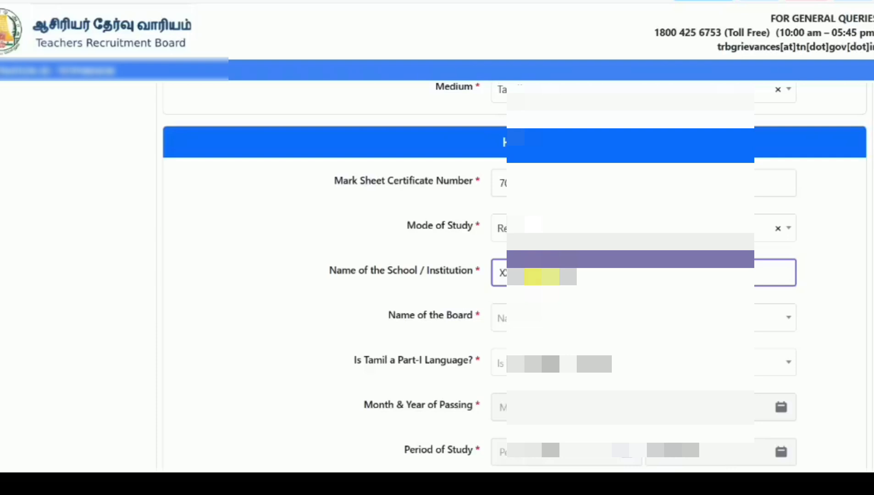
{"action": "left_click", "coordinate": [533, 315]}
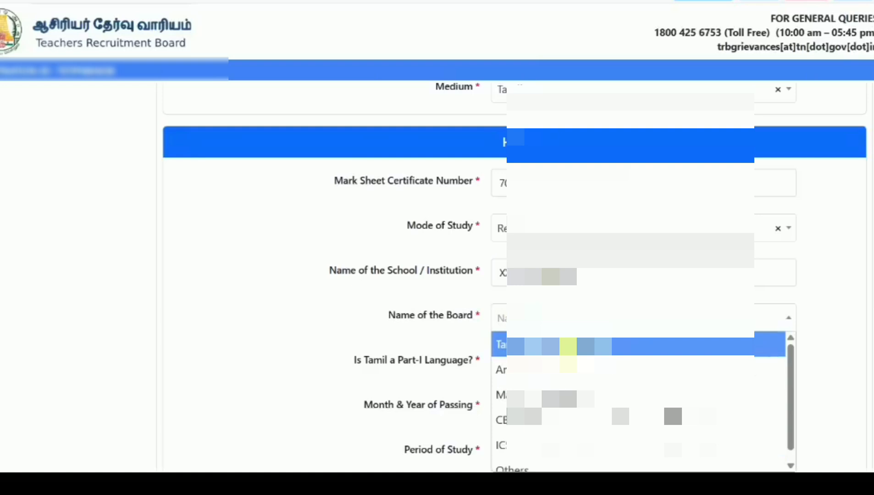
{"action": "left_click", "coordinate": [569, 347]}
- Answer the HSC Tamil Part-I question and set April as the month of passing
{"action": "scroll", "coordinate": [360, 335], "scroll_direction": "down", "scroll_amount": 3}
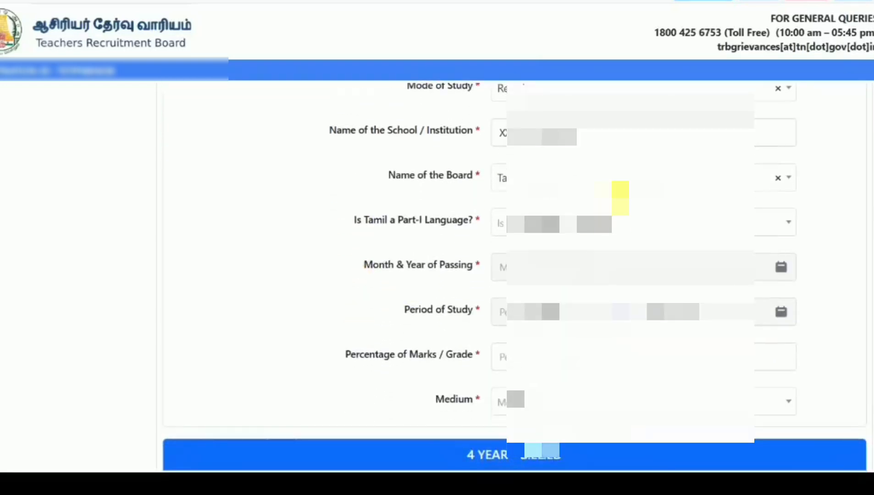
{"action": "left_click", "coordinate": [621, 220]}
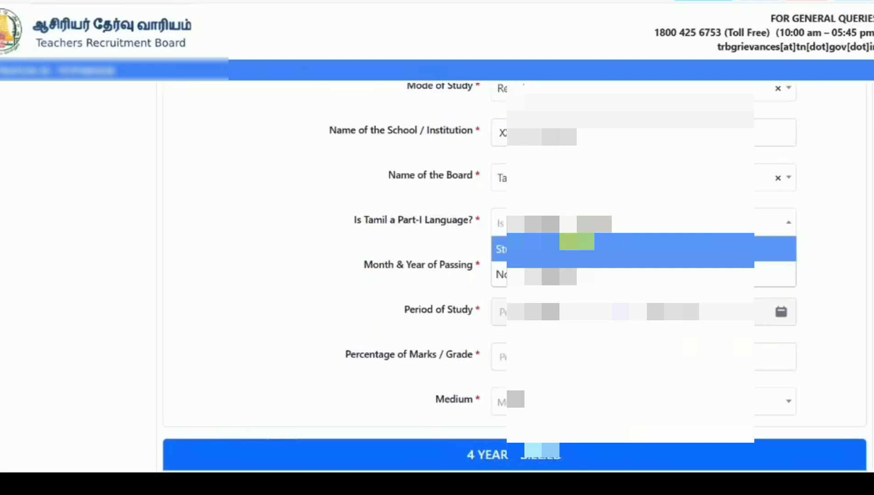
{"action": "left_click", "coordinate": [568, 250]}
{"action": "left_click", "coordinate": [573, 274]}
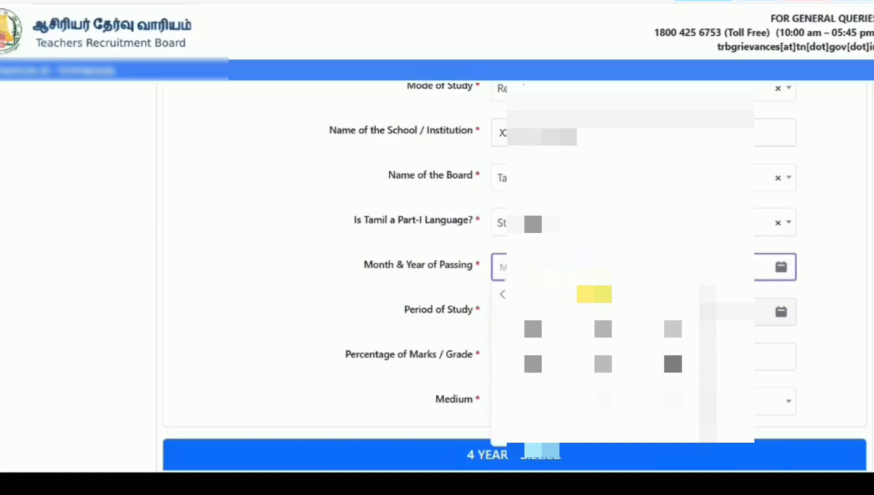
{"action": "left_click", "coordinate": [595, 294]}
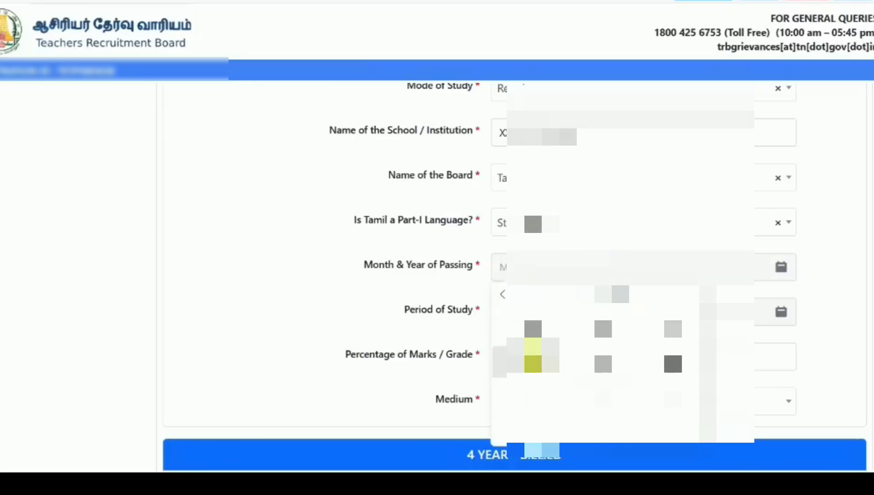
{"action": "left_click", "coordinate": [532, 363]}
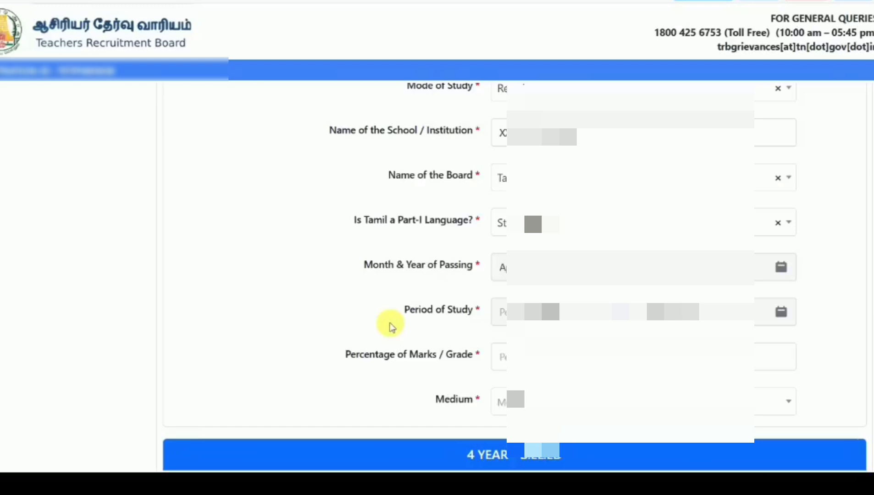
- Set the HSC period of study, with the end month set to April
{"action": "scroll", "coordinate": [390, 325], "scroll_direction": "down", "scroll_amount": 1}
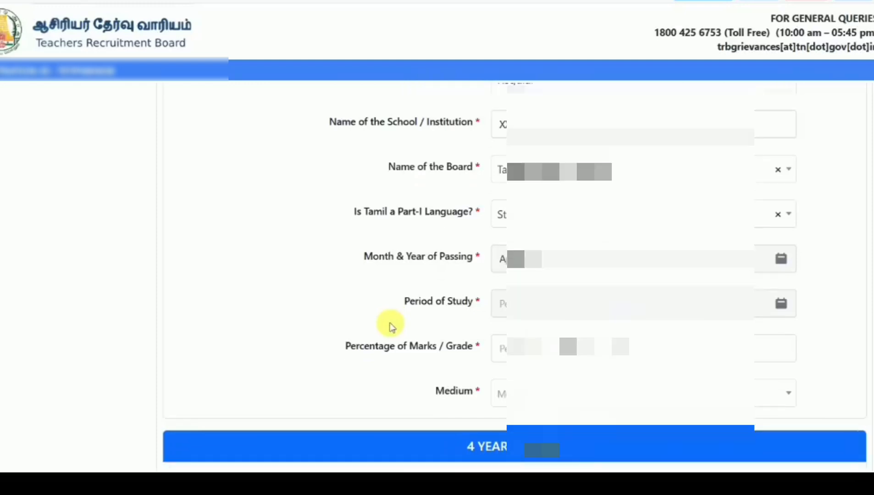
{"action": "left_click", "coordinate": [585, 285]}
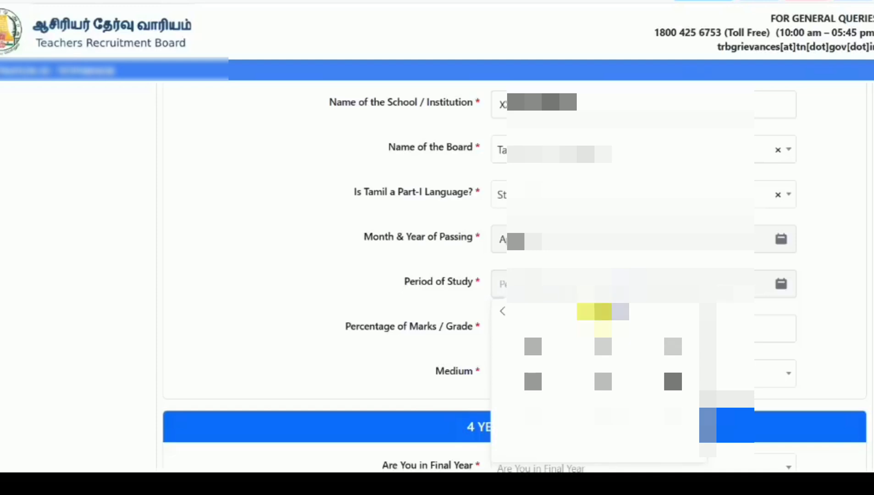
{"action": "left_click", "coordinate": [673, 378]}
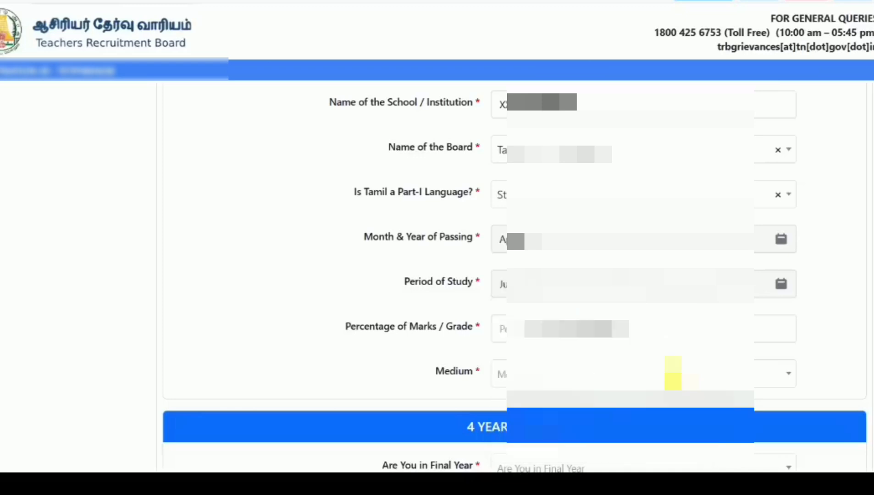
{"action": "left_click", "coordinate": [717, 294]}
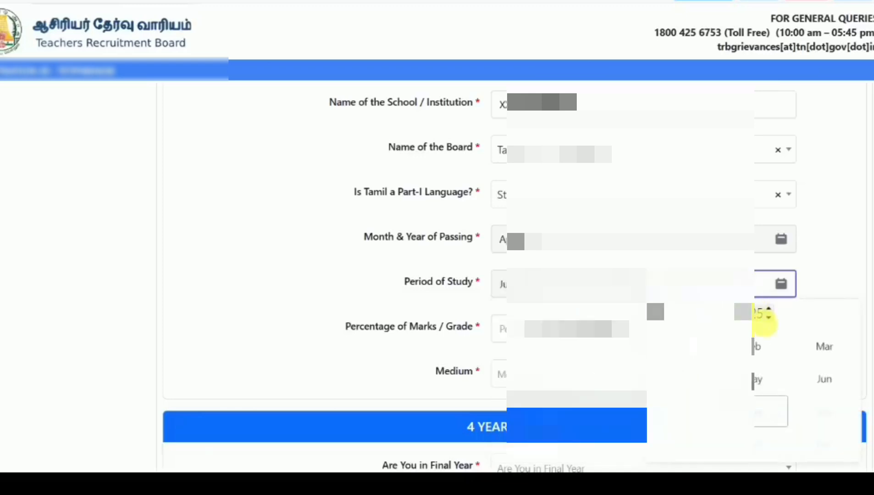
{"action": "left_click", "coordinate": [766, 320]}
{"action": "type", "text": "2016"}
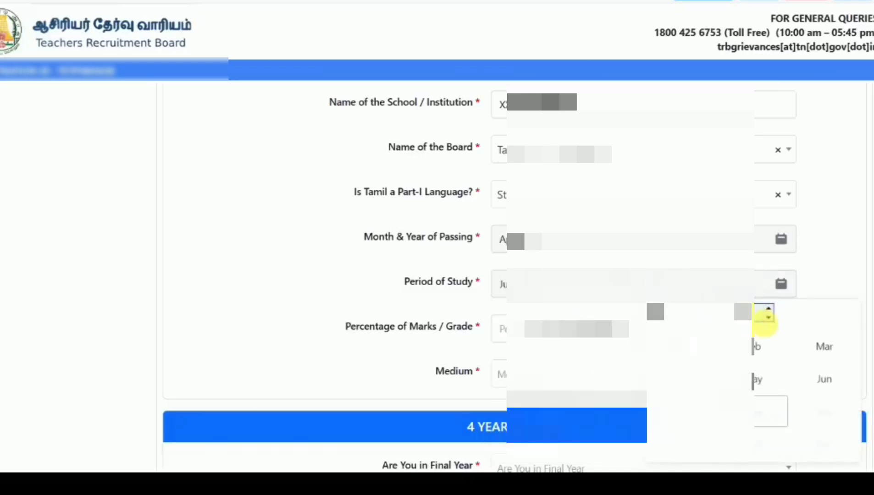
{"action": "left_click", "coordinate": [767, 318]}
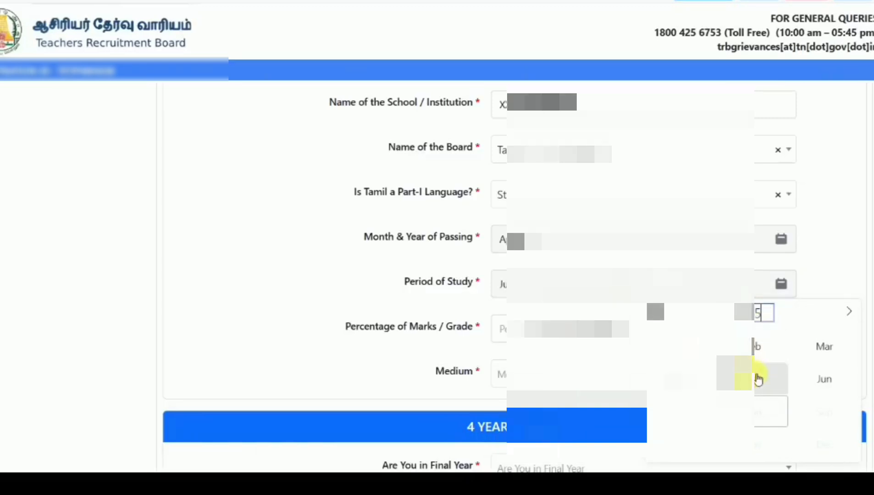
{"action": "left_click", "coordinate": [690, 386]}
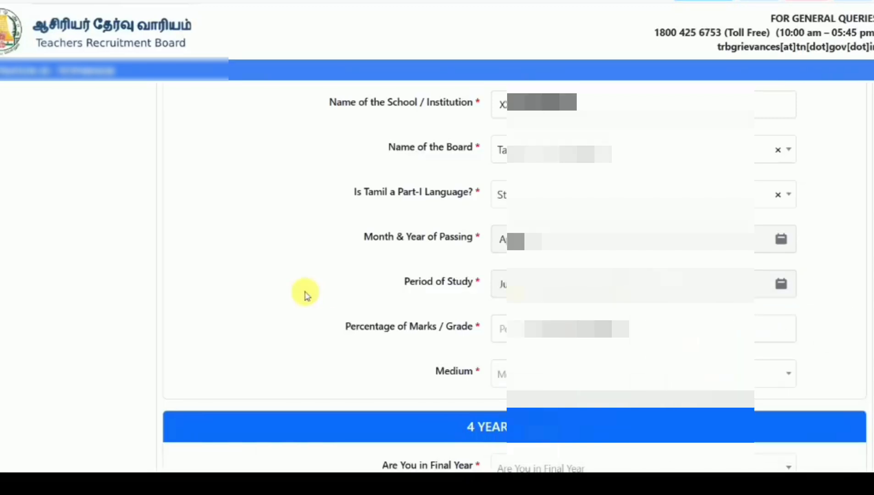
- Enter 8 as the HSC percentage of marks and choose Tamil as the medium
{"action": "left_click", "coordinate": [576, 328]}
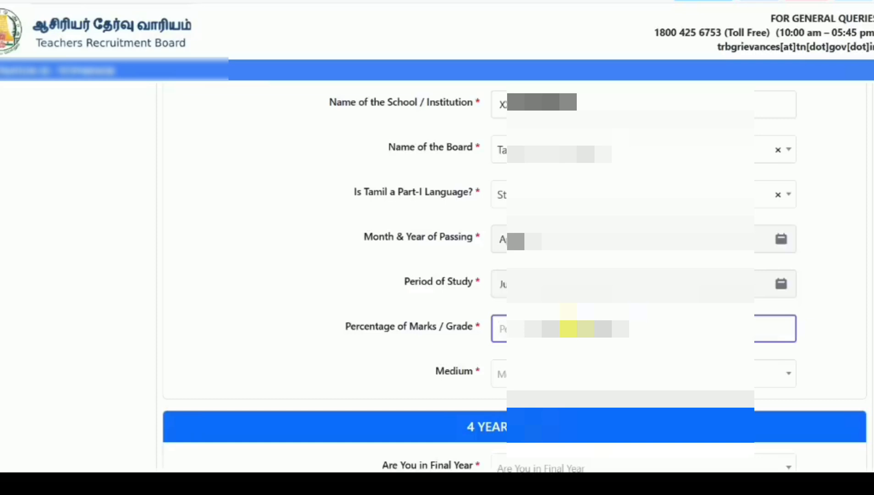
{"action": "type", "text": "80"}
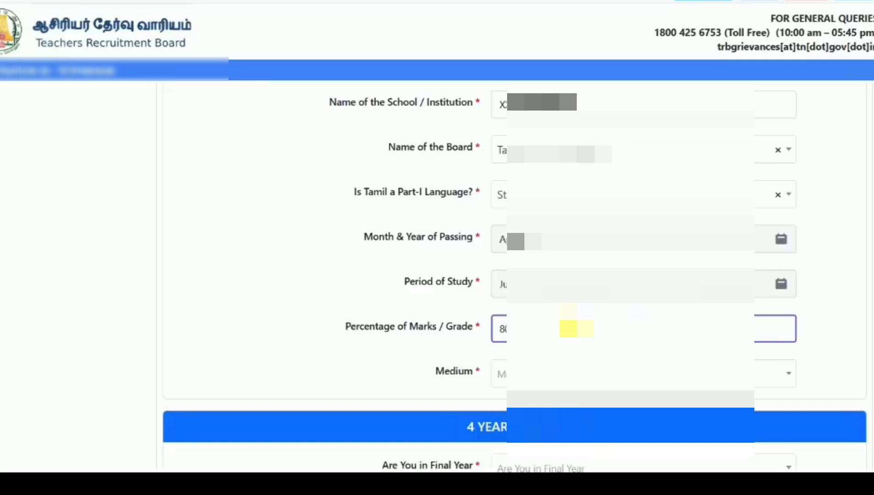
{"action": "left_click", "coordinate": [269, 302]}
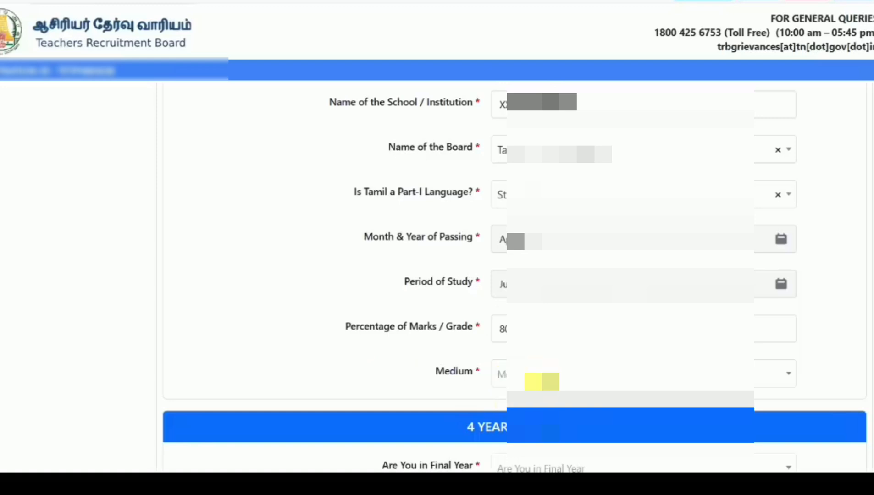
{"action": "left_click", "coordinate": [536, 382]}
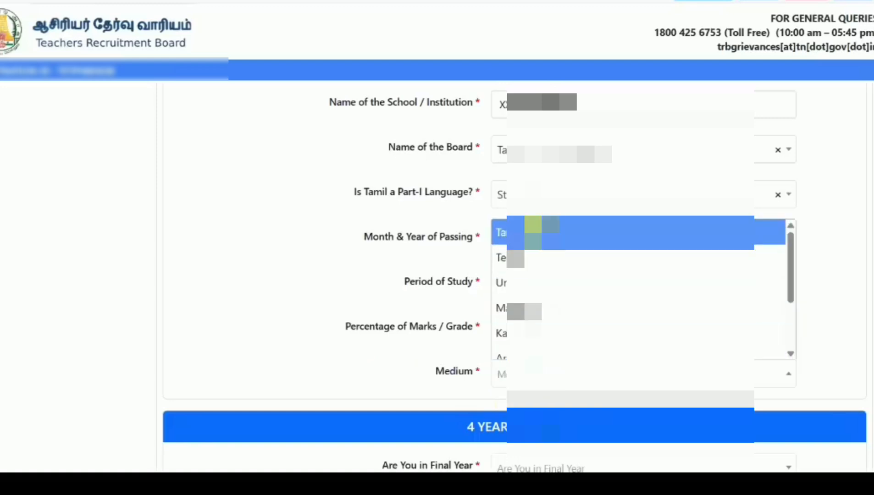
{"action": "left_click", "coordinate": [642, 230]}
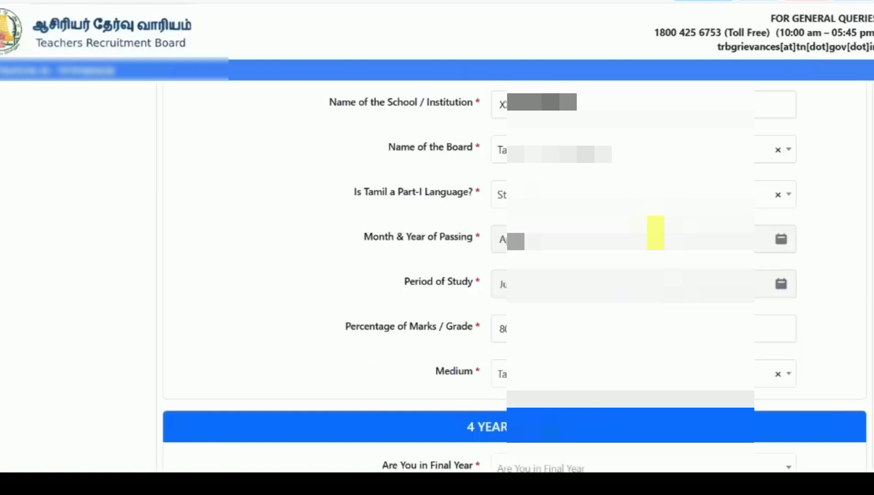
- Answer Yes to final year, choose the bachelor's degree, and enter college name 'XX'
{"action": "scroll", "coordinate": [270, 254], "scroll_direction": "down", "scroll_amount": 7}
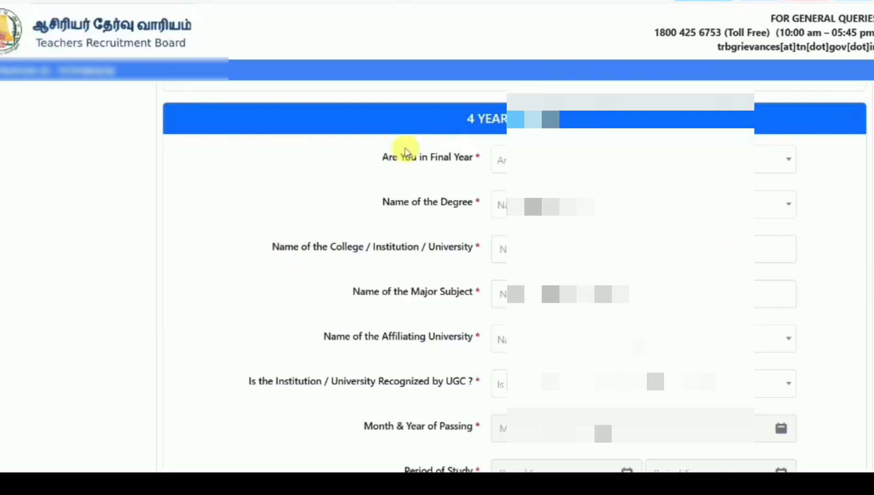
{"action": "left_click", "coordinate": [532, 158]}
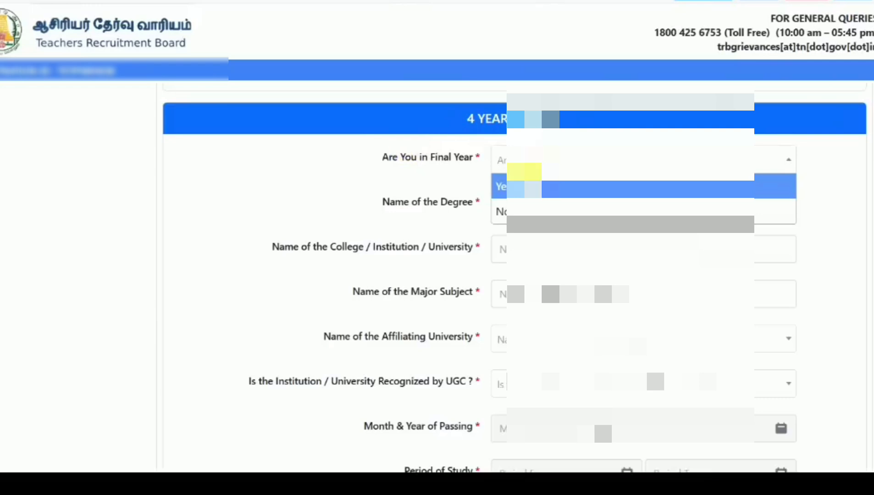
{"action": "left_click", "coordinate": [524, 187]}
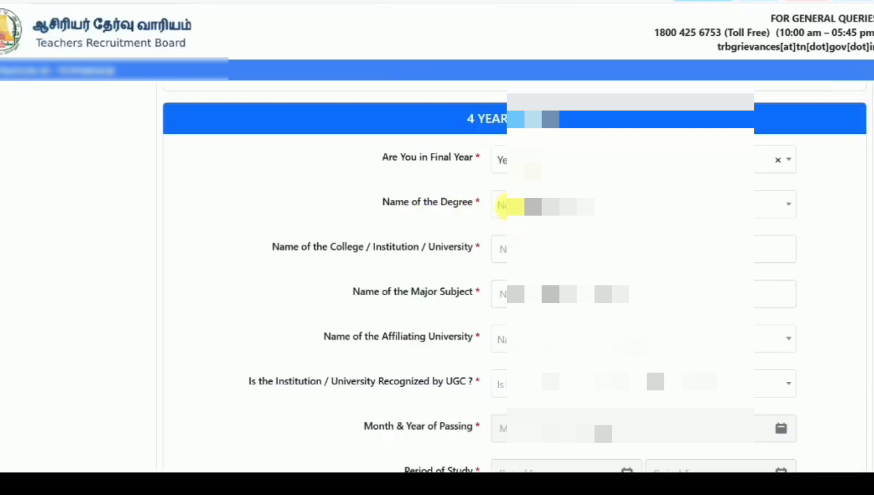
{"action": "left_click", "coordinate": [532, 206]}
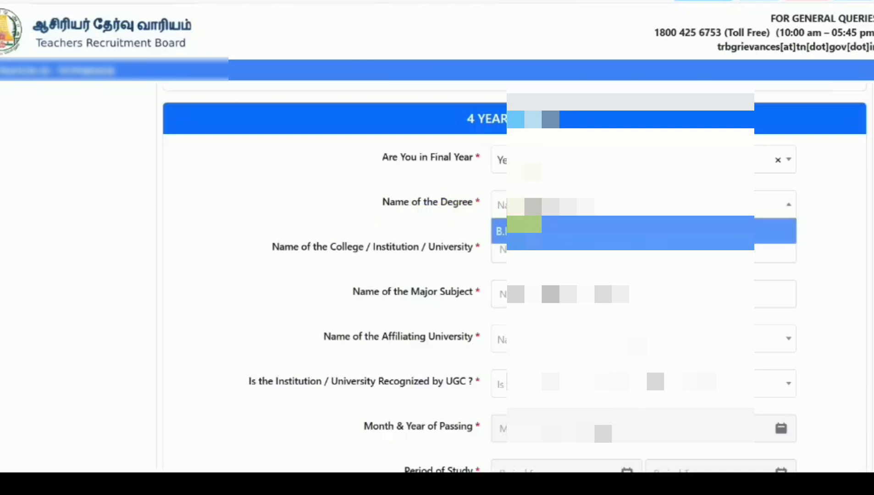
{"action": "left_click", "coordinate": [524, 228]}
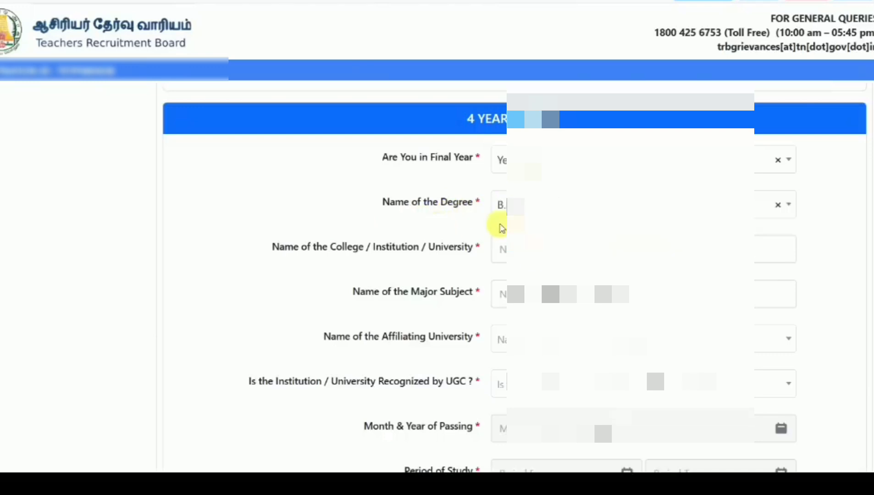
{"action": "left_click", "coordinate": [542, 250]}
{"action": "type", "text": "XX"}
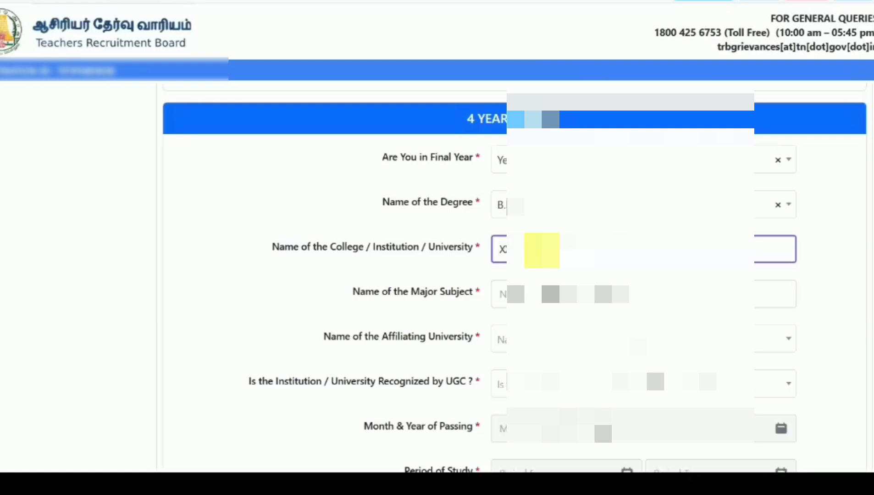
{"action": "left_click", "coordinate": [294, 272]}
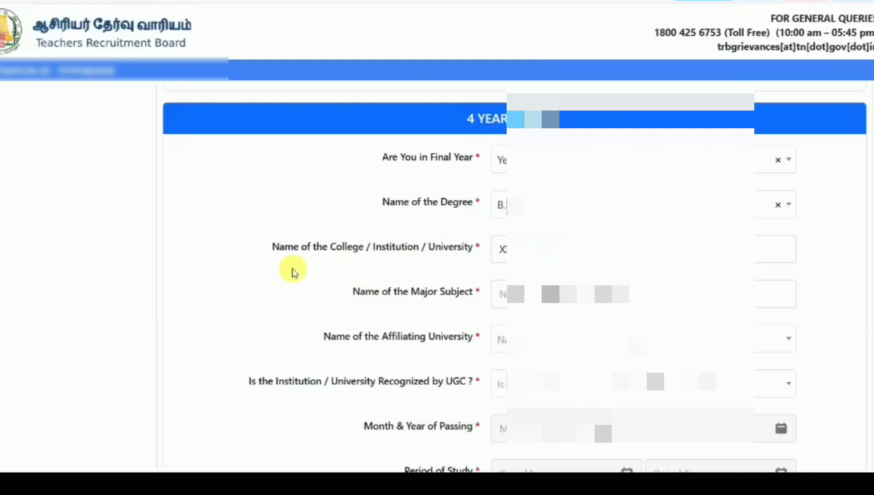
- Enter major subject 'TA', select the affiliating university, and mark the institution UGC recognised
{"action": "scroll", "coordinate": [294, 273], "scroll_direction": "down", "scroll_amount": 1}
{"action": "left_click", "coordinate": [611, 242]}
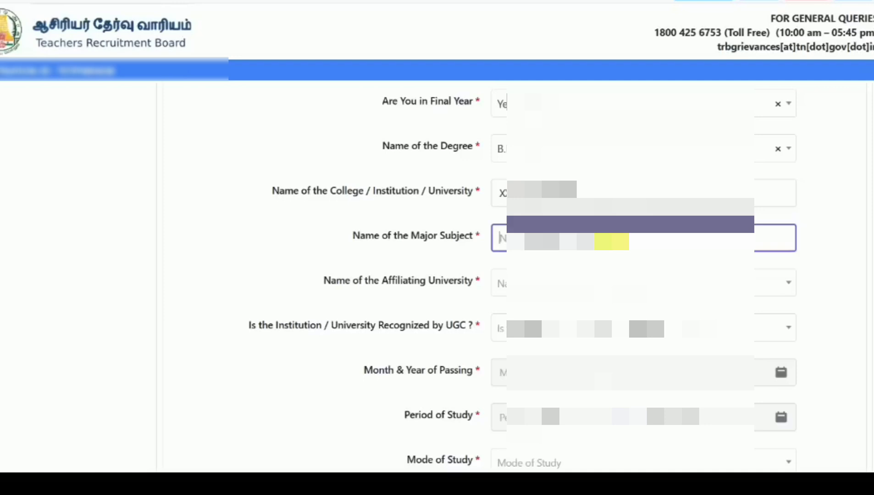
{"action": "type", "text": "TA"}
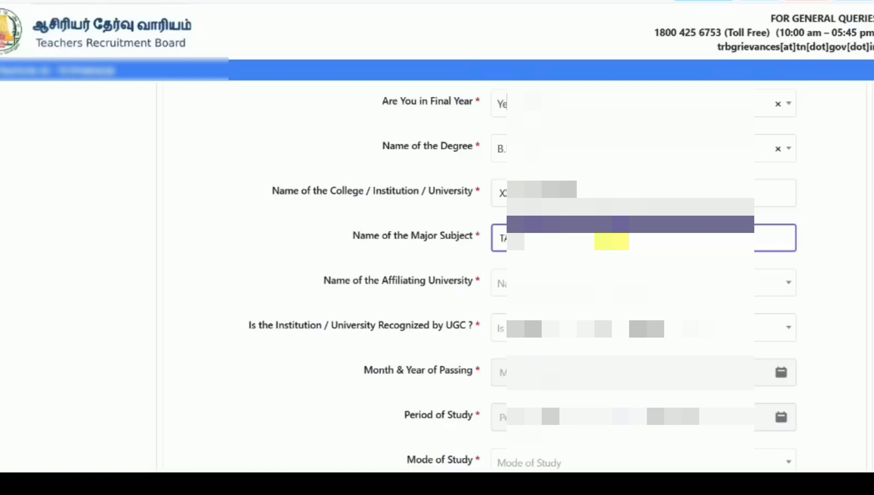
{"action": "left_click", "coordinate": [551, 278]}
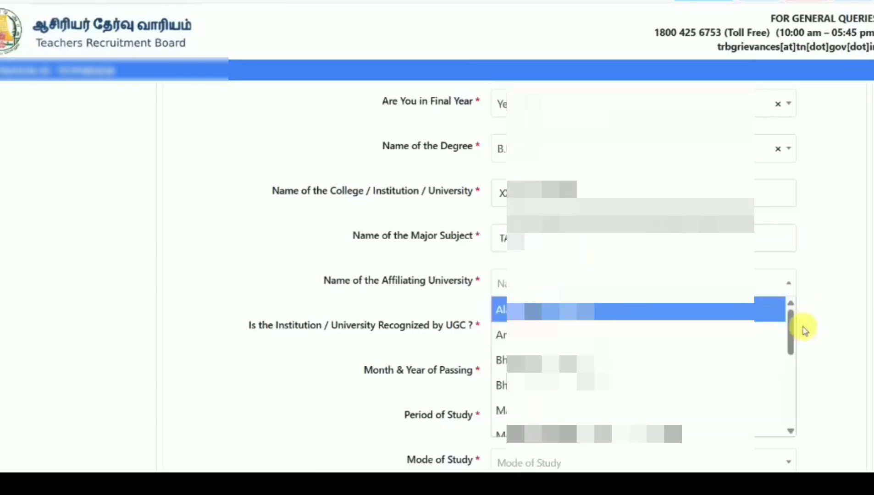
{"action": "left_click_drag", "start_coordinate": [789, 338], "coordinate": [795, 453]}
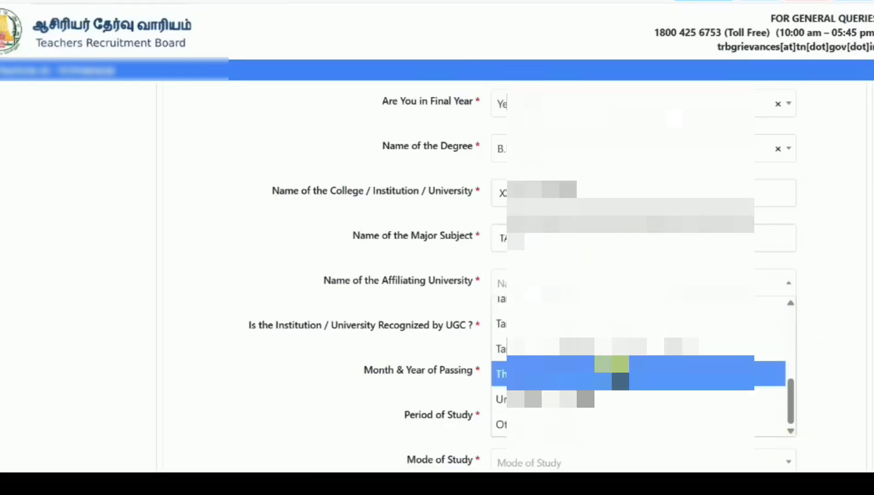
{"action": "left_click", "coordinate": [603, 373]}
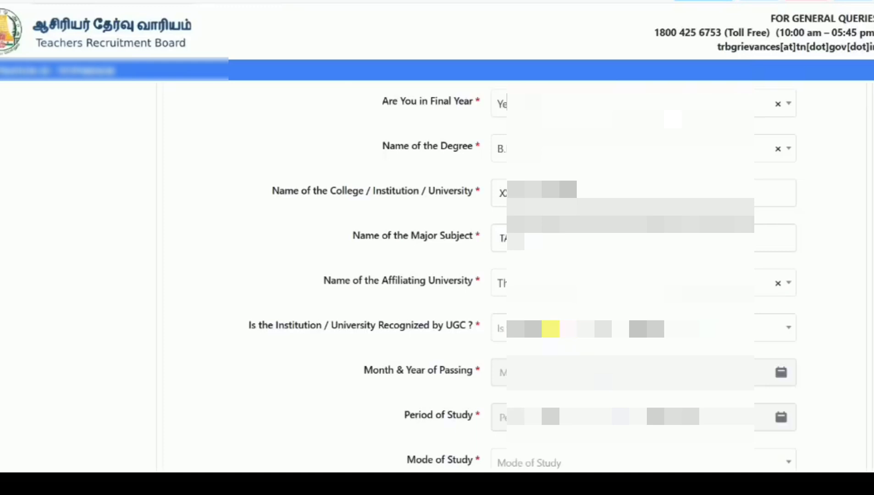
{"action": "left_click", "coordinate": [550, 329]}
{"action": "left_click", "coordinate": [509, 355]}
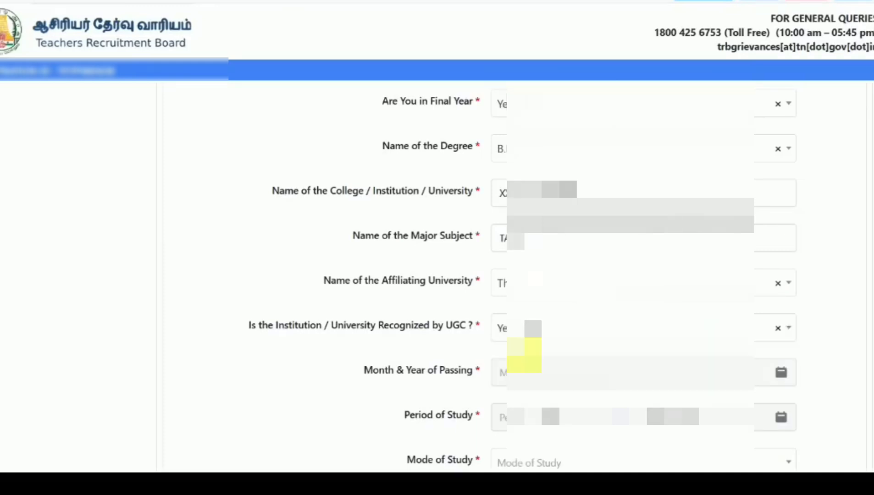
- Pick the degree's month and year of passing
{"action": "scroll", "coordinate": [317, 369], "scroll_direction": "down", "scroll_amount": 1}
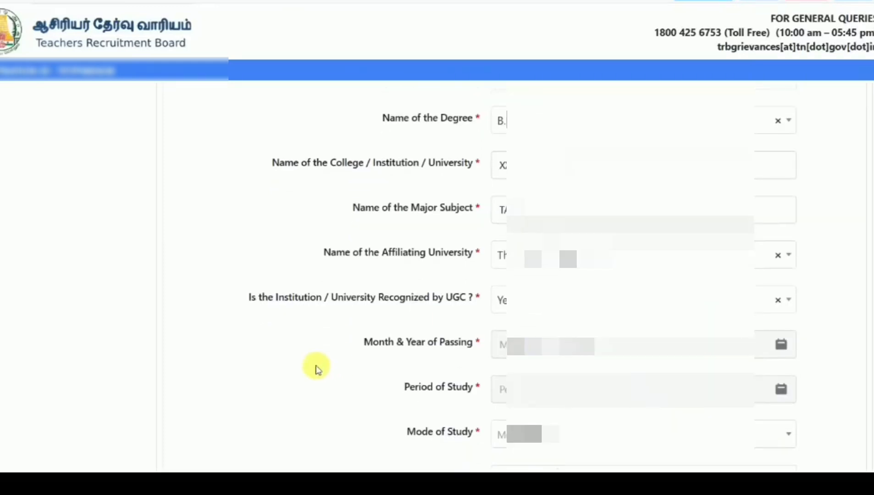
{"action": "left_click", "coordinate": [595, 352]}
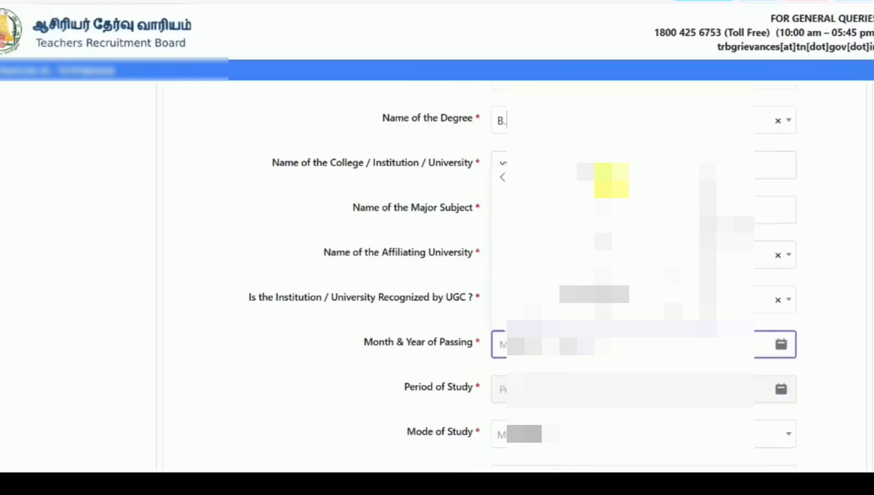
{"action": "left_click", "coordinate": [601, 183]}
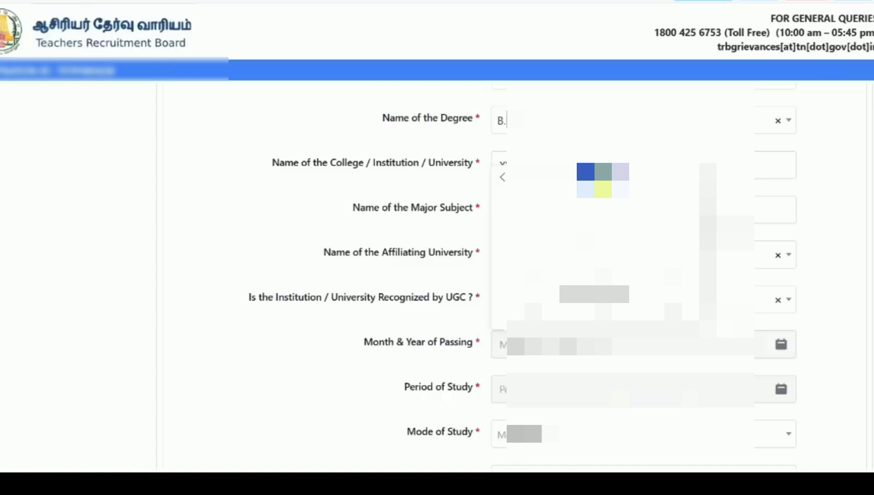
{"action": "left_click", "coordinate": [369, 352]}
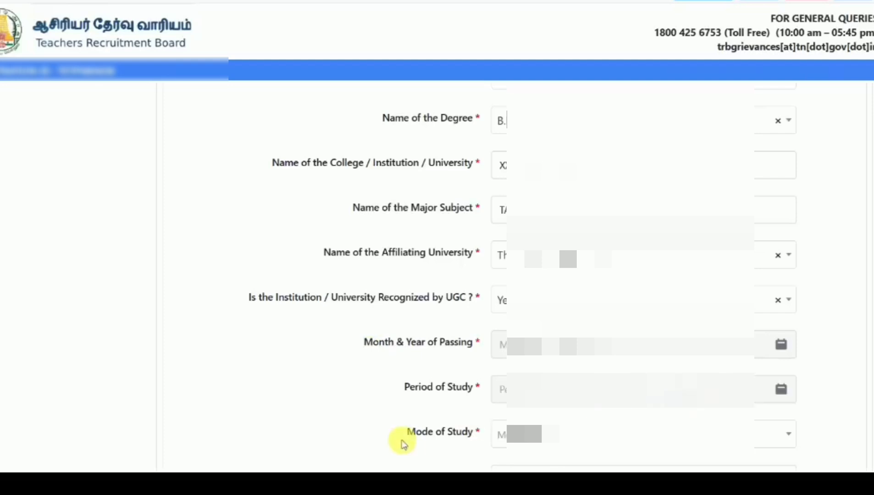
- Choose Regular as the degree's mode of study and enter 75 percent marks
{"action": "scroll", "coordinate": [397, 442], "scroll_direction": "down", "scroll_amount": 2}
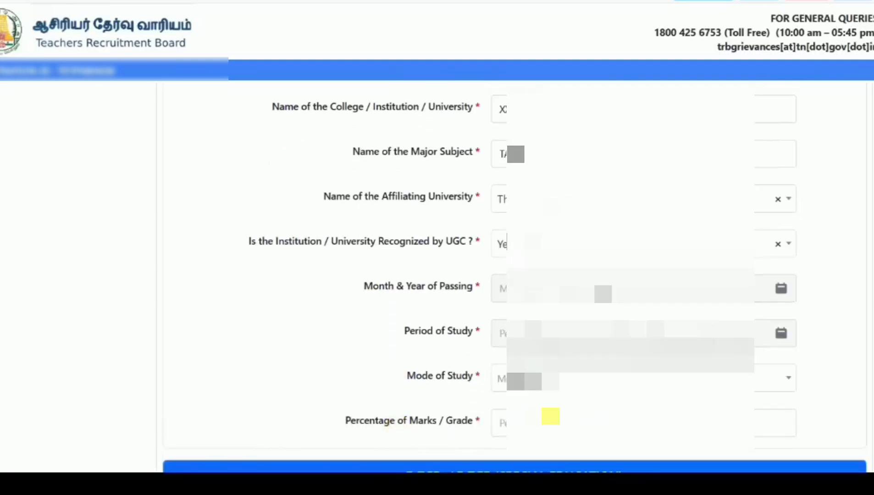
{"action": "left_click", "coordinate": [567, 382]}
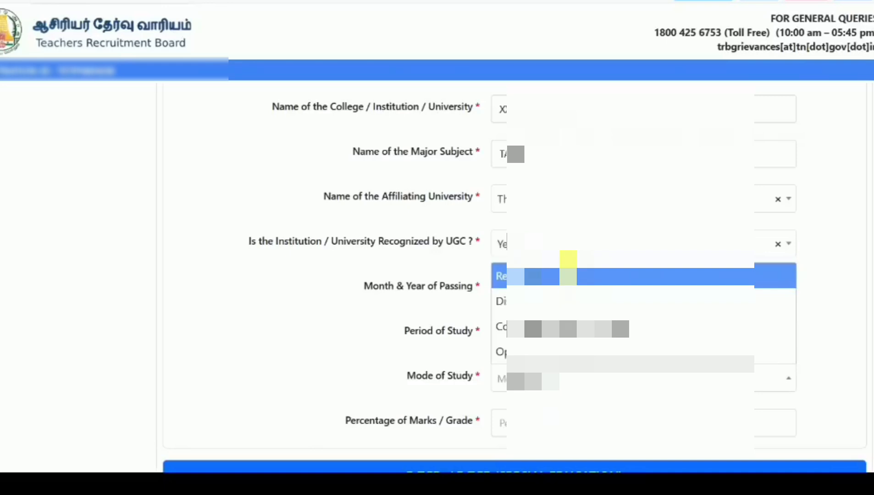
{"action": "left_click", "coordinate": [568, 275]}
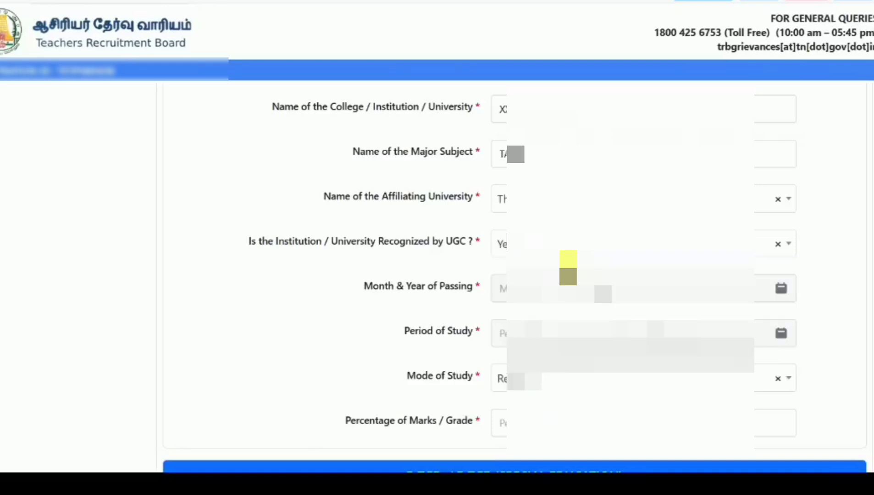
{"action": "left_click", "coordinate": [533, 432]}
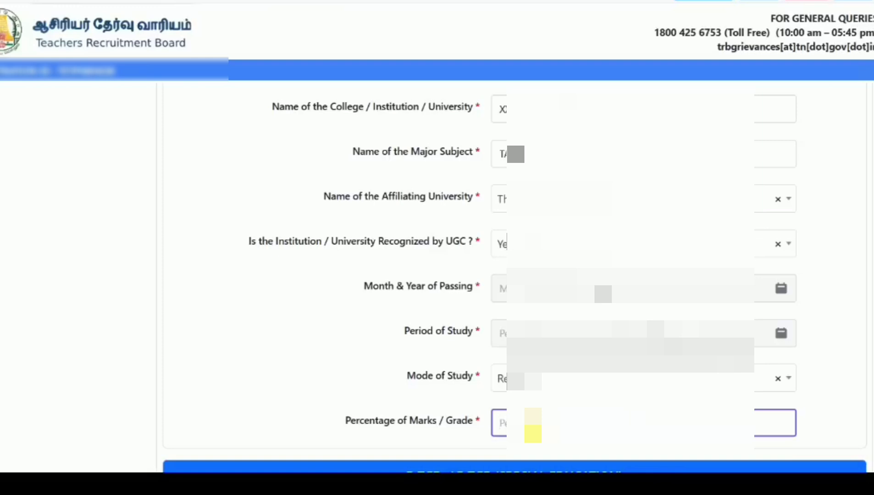
{"action": "type", "text": "75"}
{"action": "left_click", "coordinate": [360, 369]}
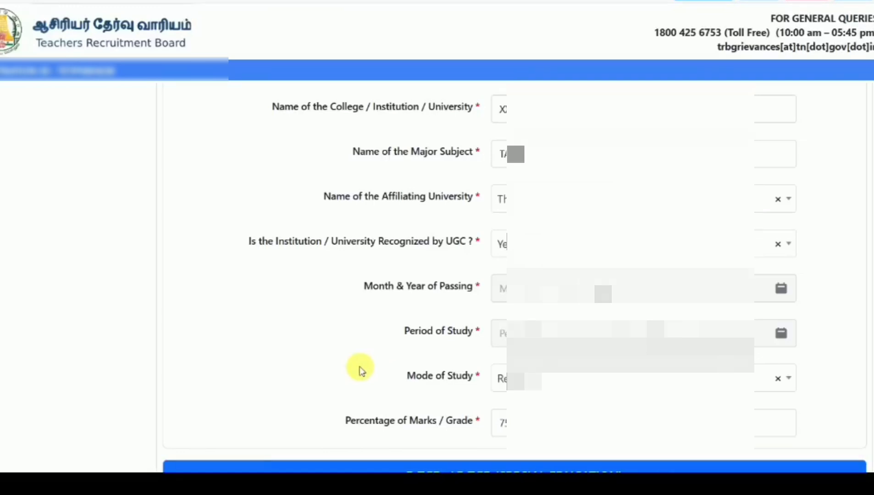
{"action": "scroll", "coordinate": [382, 362], "scroll_direction": "up", "scroll_amount": 1}
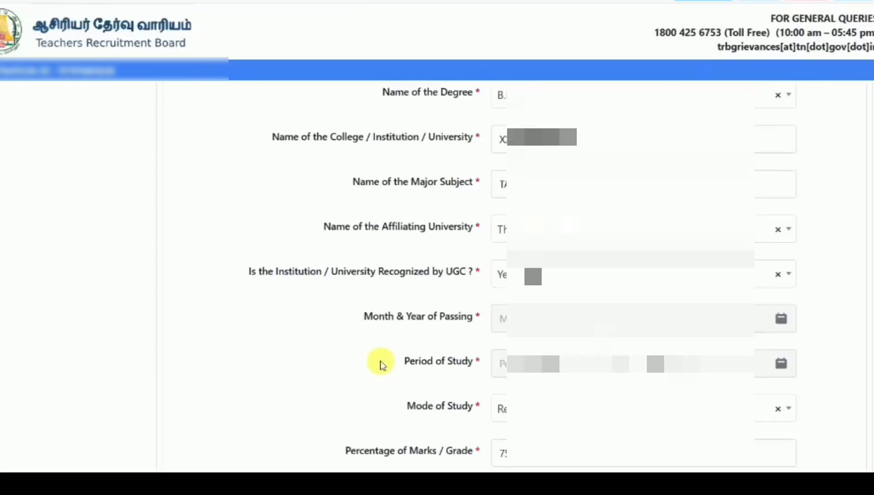
{"action": "scroll", "coordinate": [381, 364], "scroll_direction": "up", "scroll_amount": 3}
- Change the degree final-year answer to No, then set D.T.Ed. final year Yes and choose the first course
{"action": "left_click", "coordinate": [560, 137]}
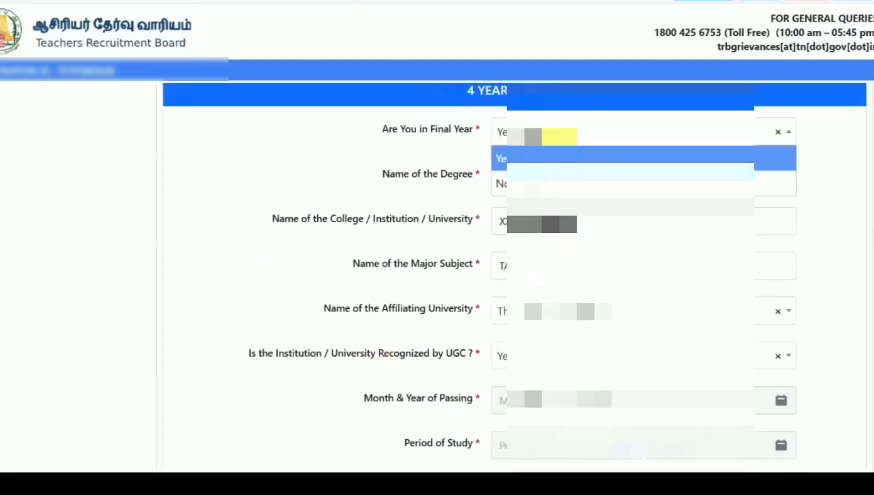
{"action": "left_click", "coordinate": [535, 182]}
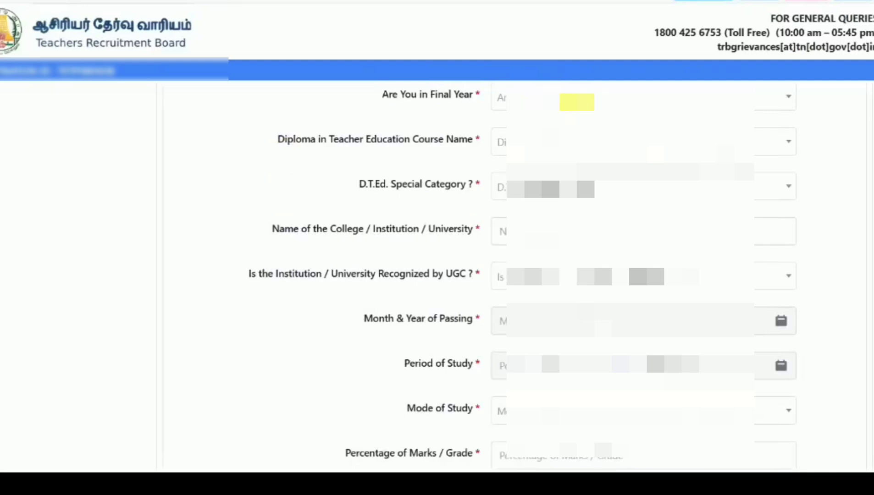
{"action": "left_click", "coordinate": [576, 99]}
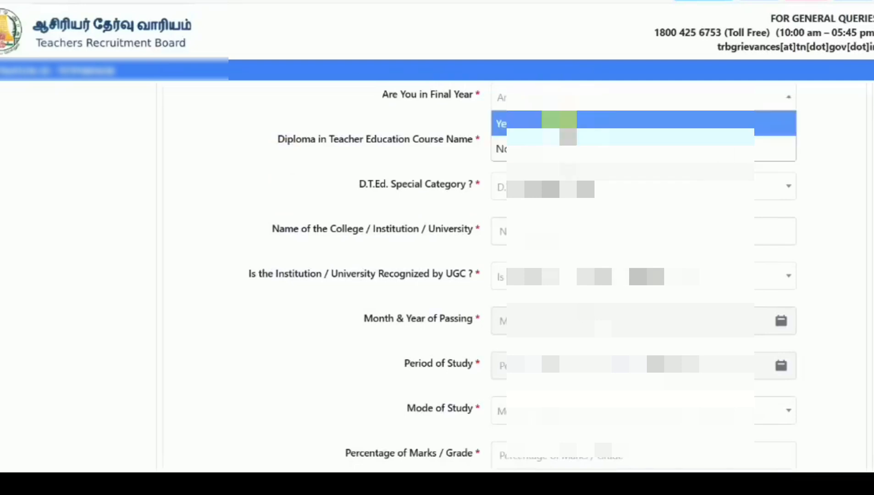
{"action": "left_click", "coordinate": [560, 122]}
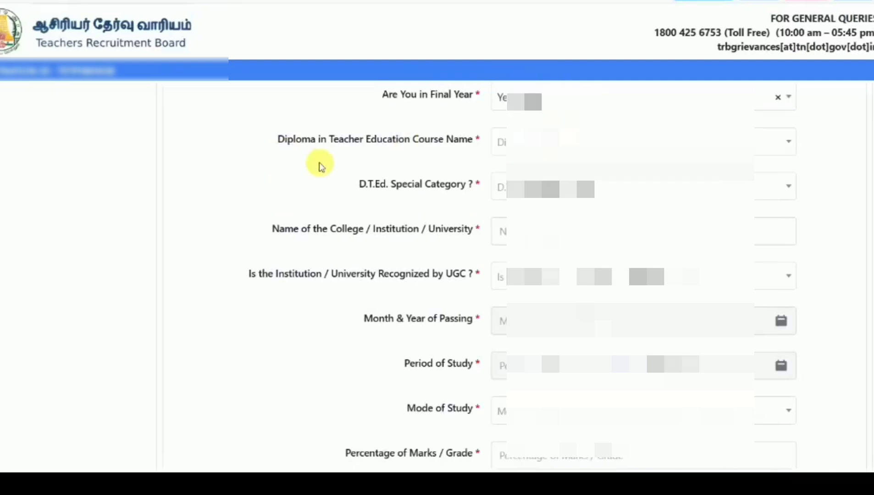
{"action": "left_click", "coordinate": [585, 138]}
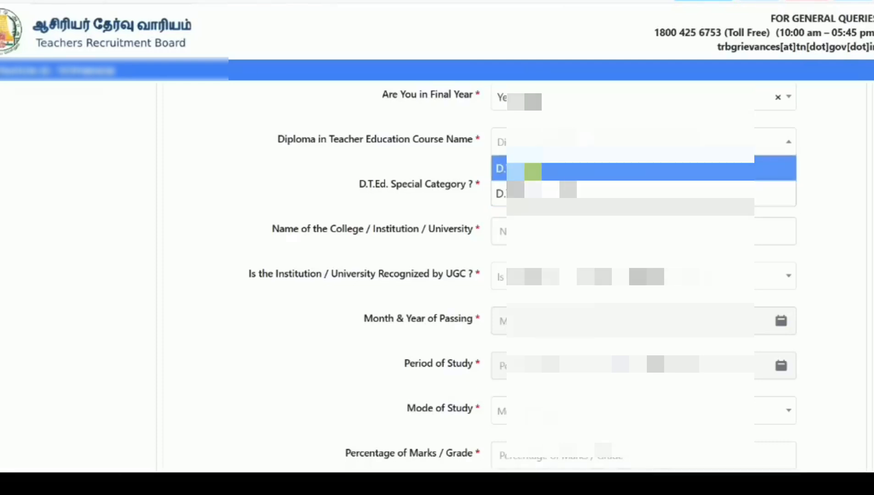
{"action": "left_click", "coordinate": [528, 170]}
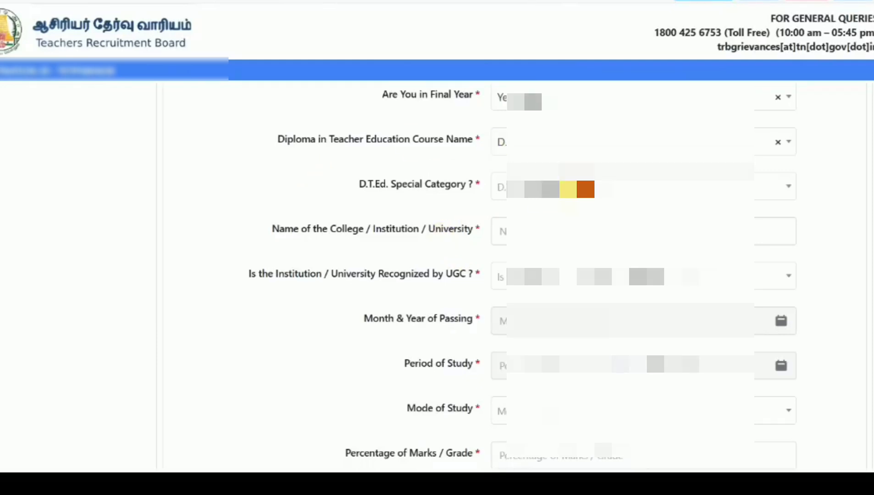
- Set the D.T.Ed. special category to Not Applicable, enter the college name, and mark it UGC recognised
{"action": "left_click", "coordinate": [586, 189]}
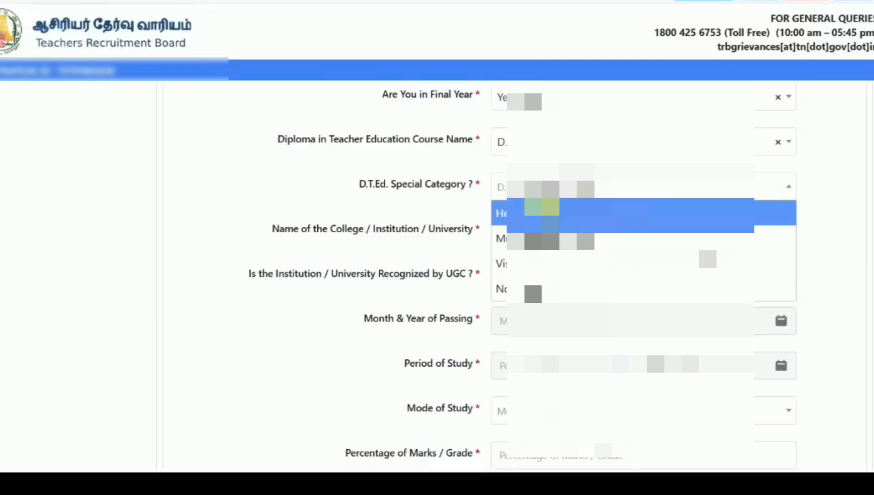
{"action": "left_click", "coordinate": [553, 294]}
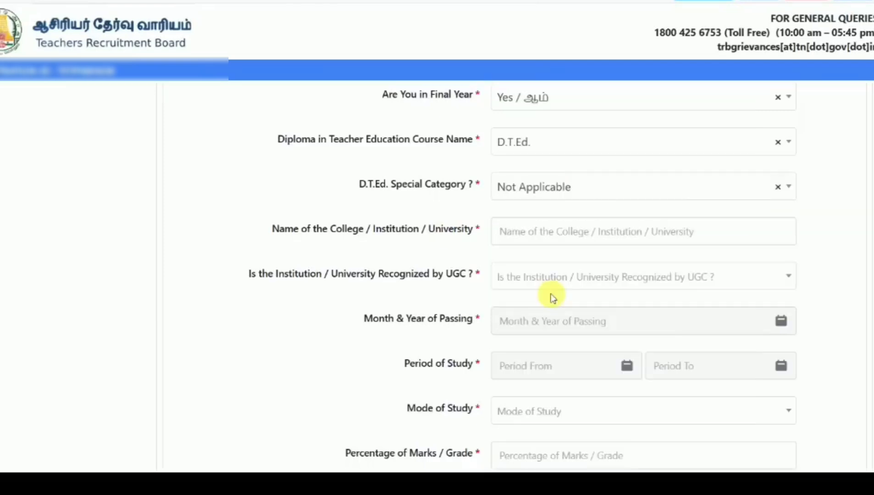
{"action": "left_click", "coordinate": [560, 242]}
{"action": "type", "text": "XXXXXXXXXXX"}
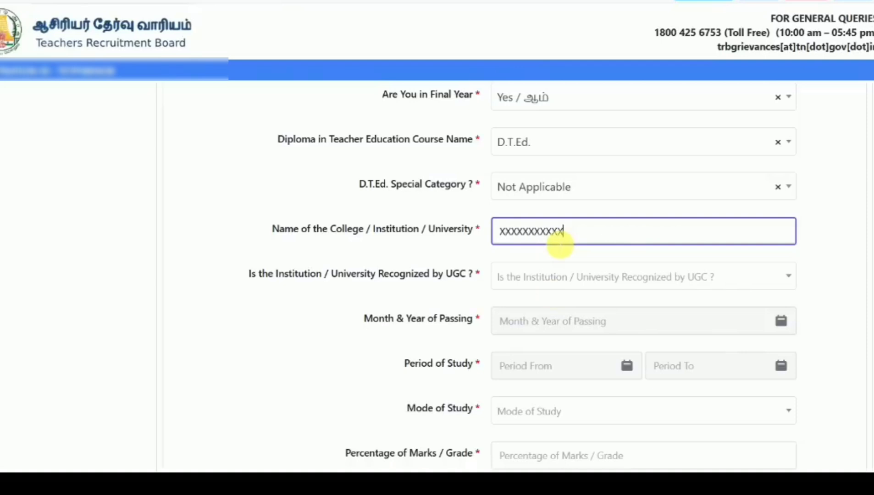
{"action": "left_click", "coordinate": [583, 273]}
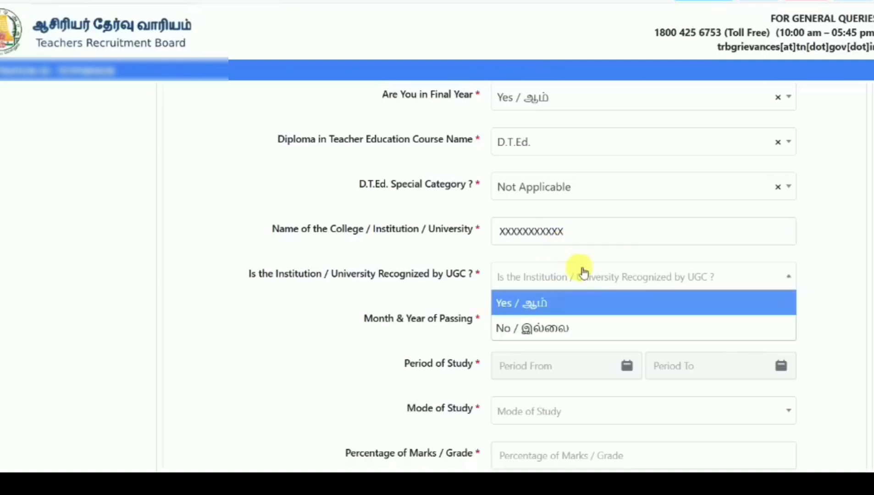
{"action": "left_click", "coordinate": [540, 302]}
- Set D.T.Ed. passing to February 2025 and the study period to March 2023–February 2025
{"action": "scroll", "coordinate": [328, 341], "scroll_direction": "down", "scroll_amount": 3}
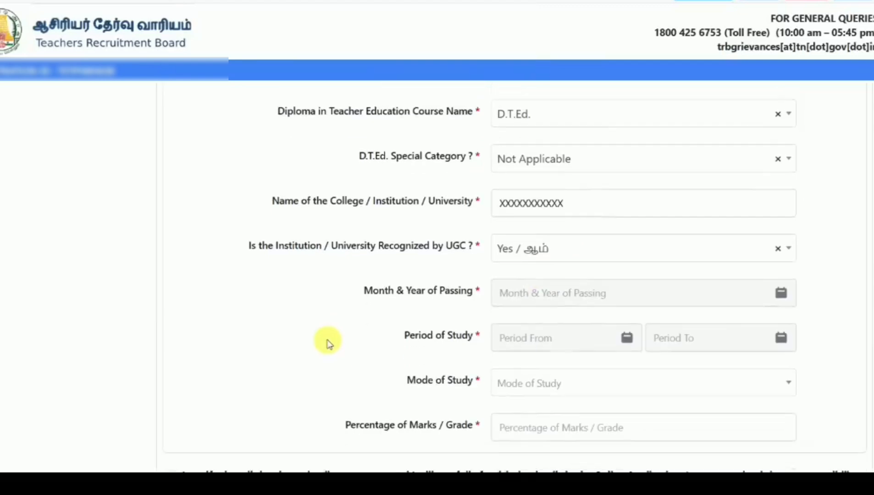
{"action": "left_click", "coordinate": [596, 211]}
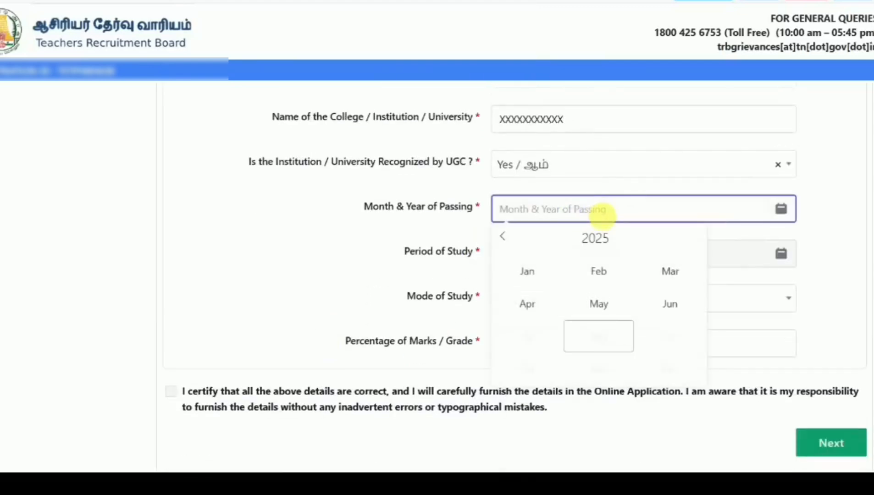
{"action": "left_click", "coordinate": [600, 239]}
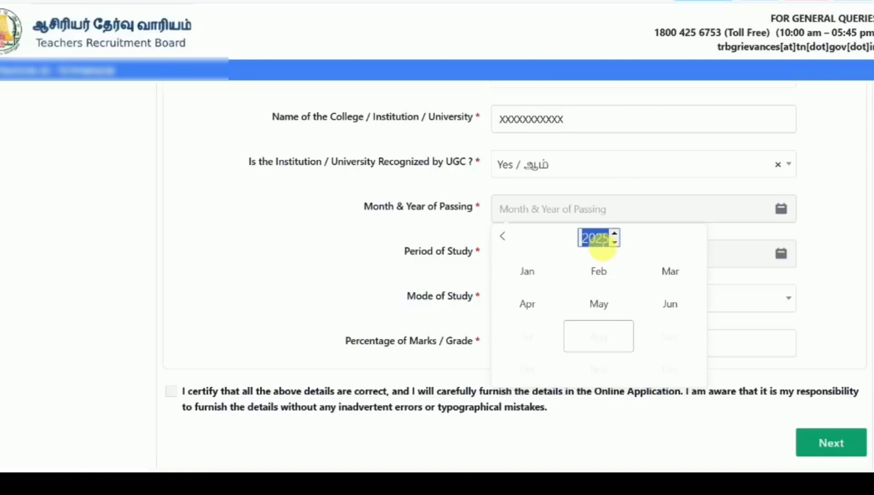
{"action": "left_click", "coordinate": [603, 268]}
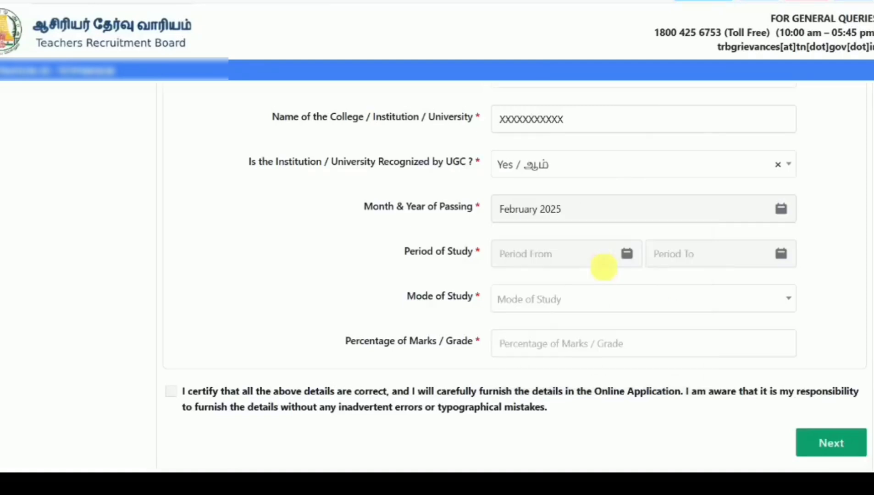
{"action": "left_click", "coordinate": [576, 258]}
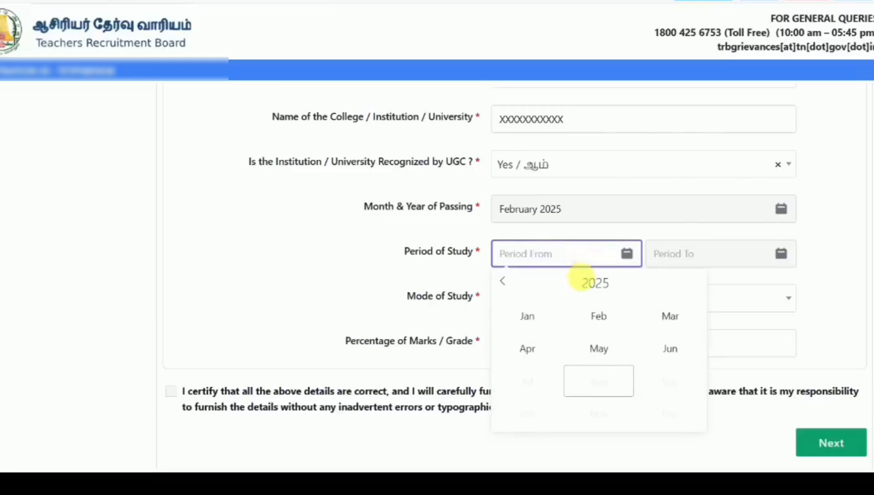
{"action": "left_click", "coordinate": [595, 283]}
{"action": "type", "text": "2023"}
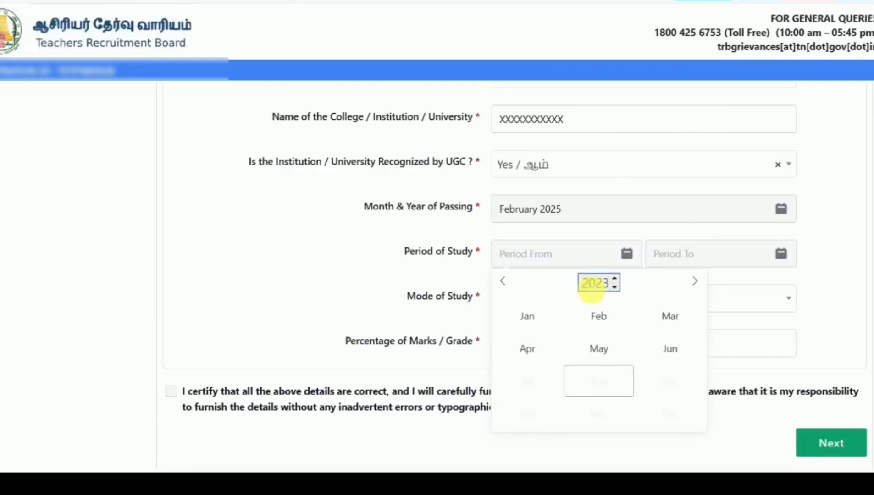
{"action": "left_click", "coordinate": [670, 316]}
{"action": "left_click", "coordinate": [718, 255]}
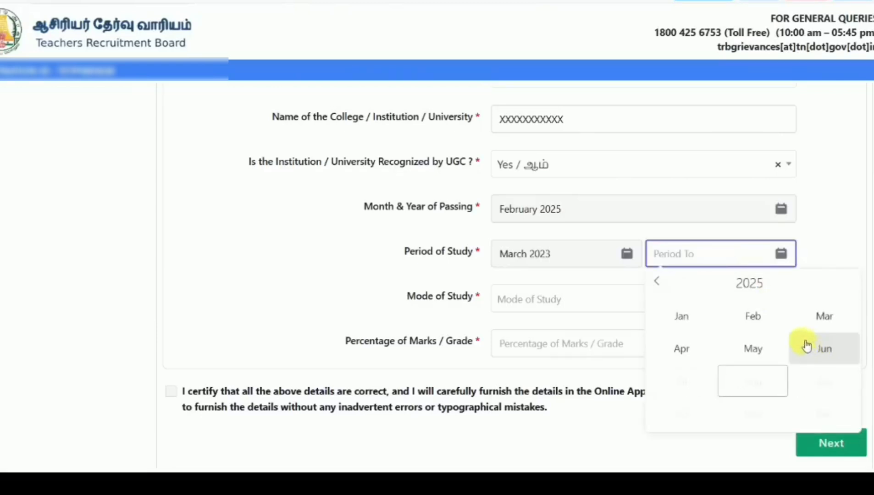
{"action": "left_click", "coordinate": [750, 320]}
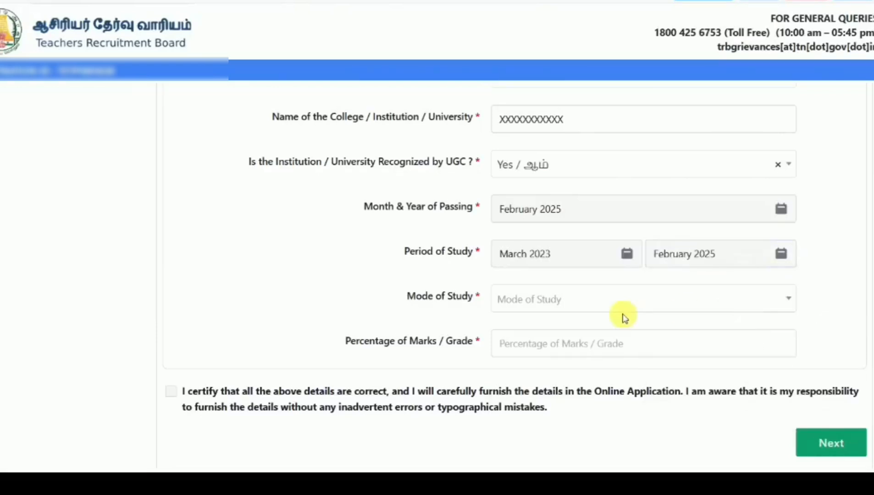
- Choose Regular mode of study and enter 70 as the D.T.Ed. percentage
{"action": "left_click", "coordinate": [608, 306]}
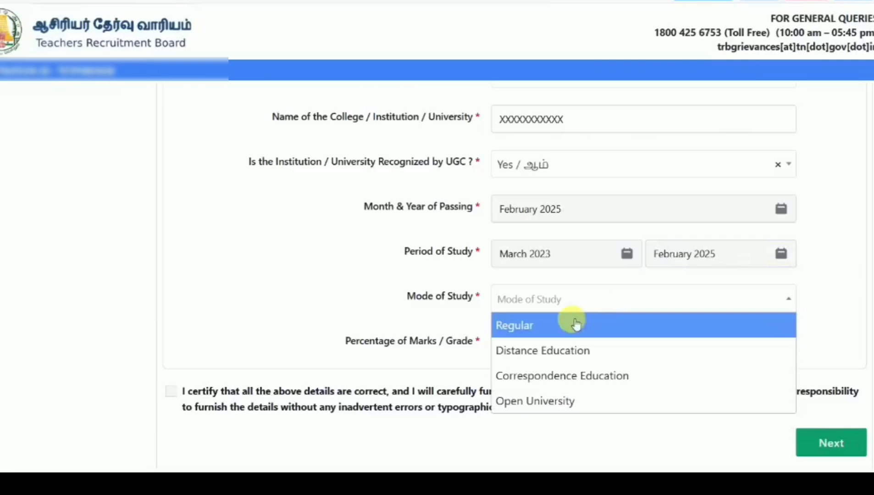
{"action": "left_click", "coordinate": [541, 327]}
{"action": "left_click", "coordinate": [536, 344]}
{"action": "type", "text": "70"}
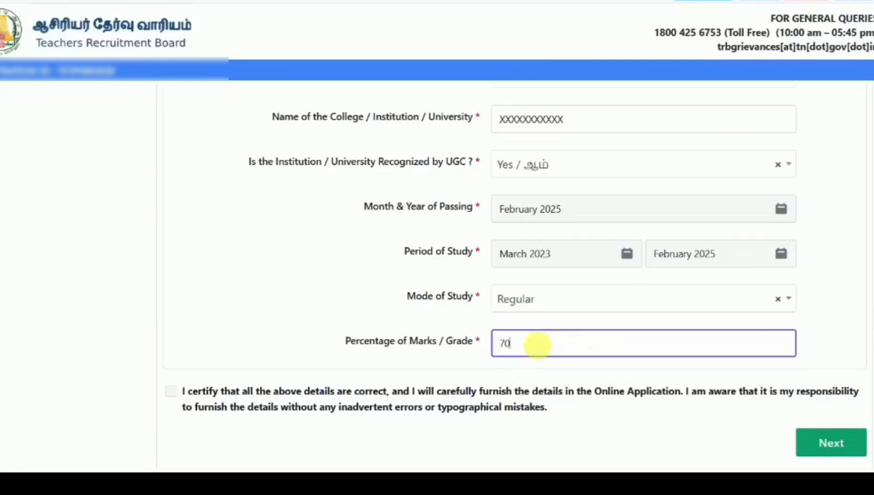
{"action": "left_click", "coordinate": [324, 343]}
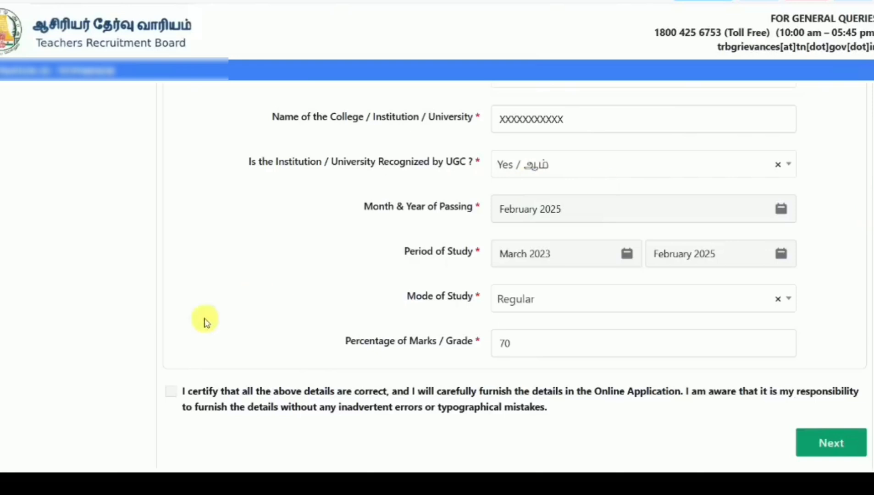
- Certify the educational details and choose Thiruvannamalai as the preferred exam district
{"action": "left_click", "coordinate": [171, 392]}
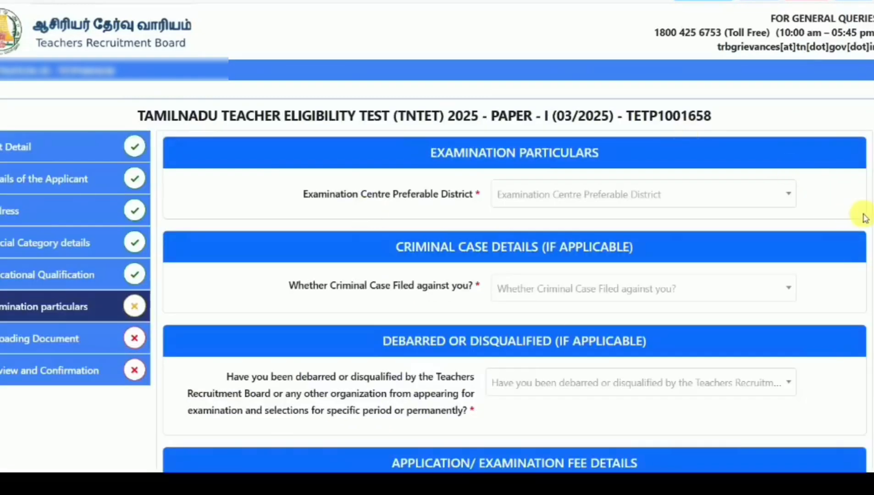
{"action": "scroll", "coordinate": [862, 216], "scroll_direction": "down", "scroll_amount": 1}
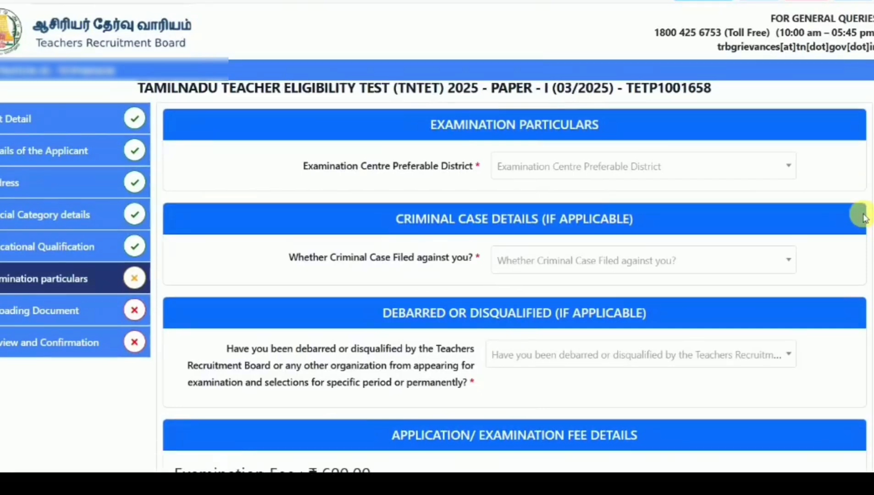
{"action": "left_click", "coordinate": [694, 164]}
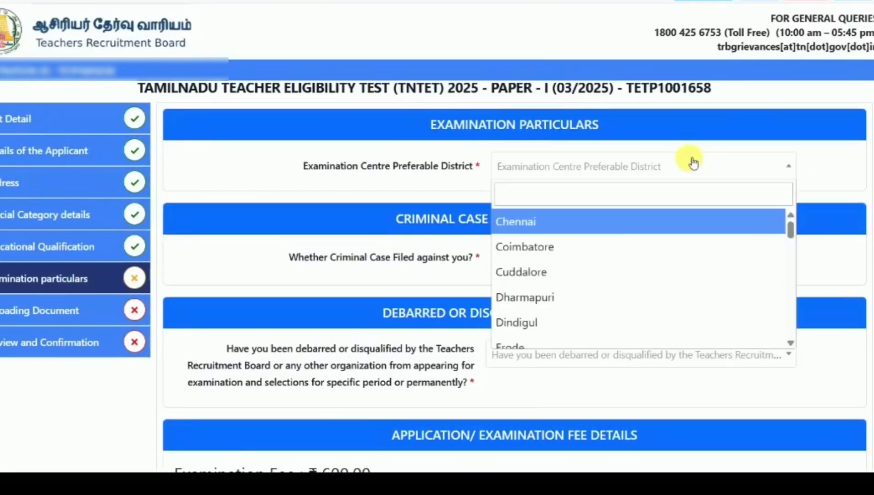
{"action": "left_click_drag", "start_coordinate": [791, 231], "coordinate": [795, 296]}
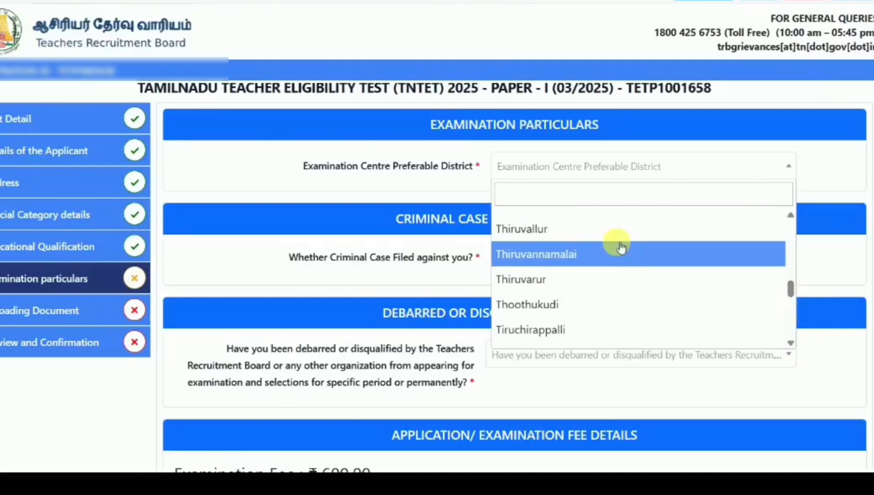
{"action": "left_click", "coordinate": [605, 253]}
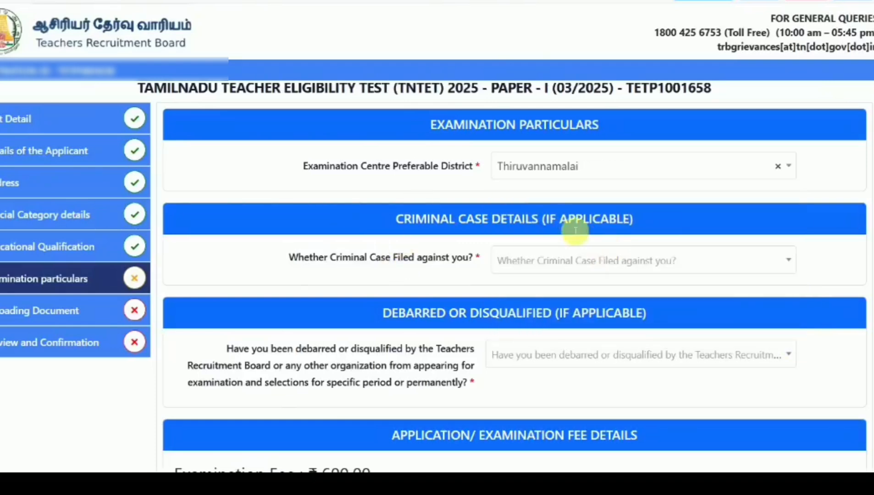
- Answer No to criminal case and debarment, then certify the examination particulars
{"action": "left_click", "coordinate": [581, 264]}
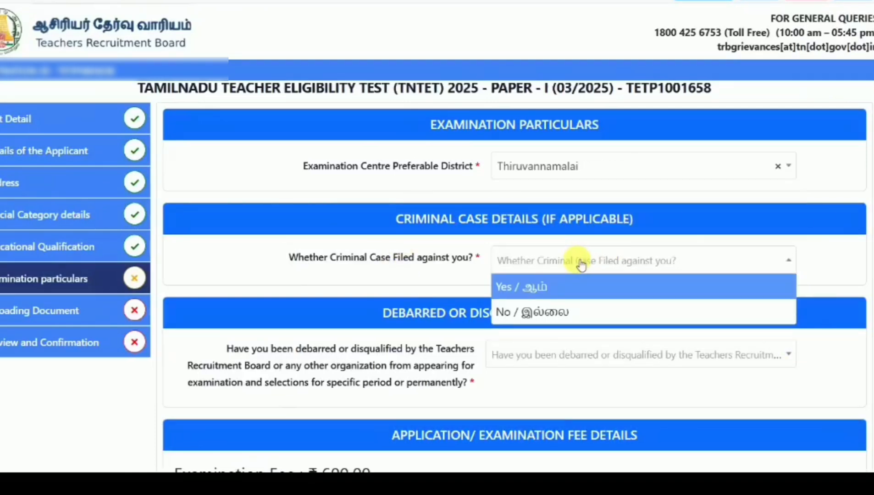
{"action": "left_click", "coordinate": [539, 313]}
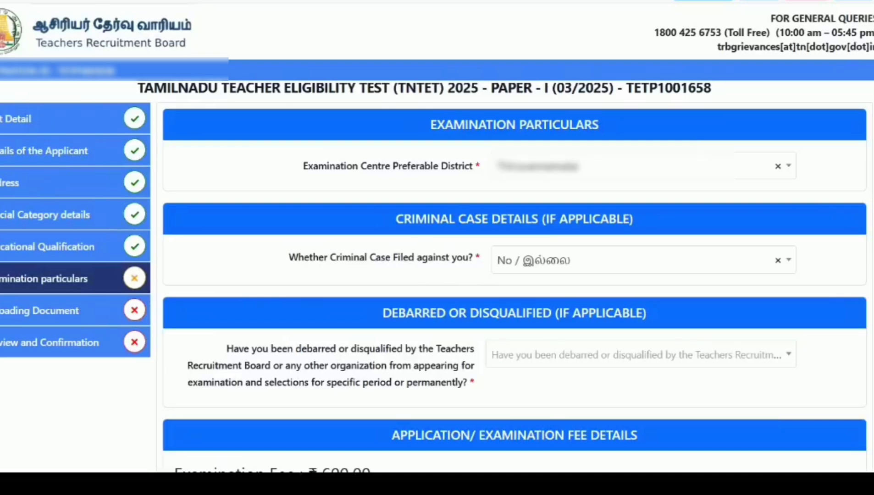
{"action": "scroll", "coordinate": [705, 266], "scroll_direction": "down", "scroll_amount": 3}
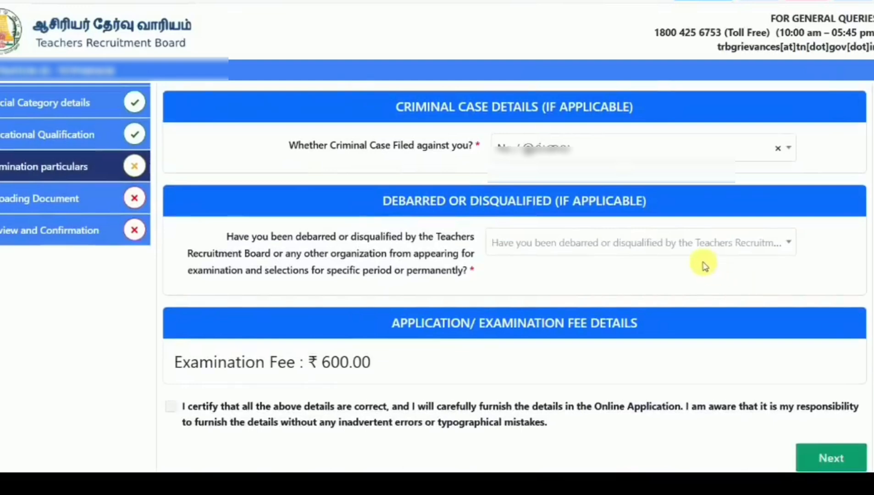
{"action": "left_click", "coordinate": [682, 252]}
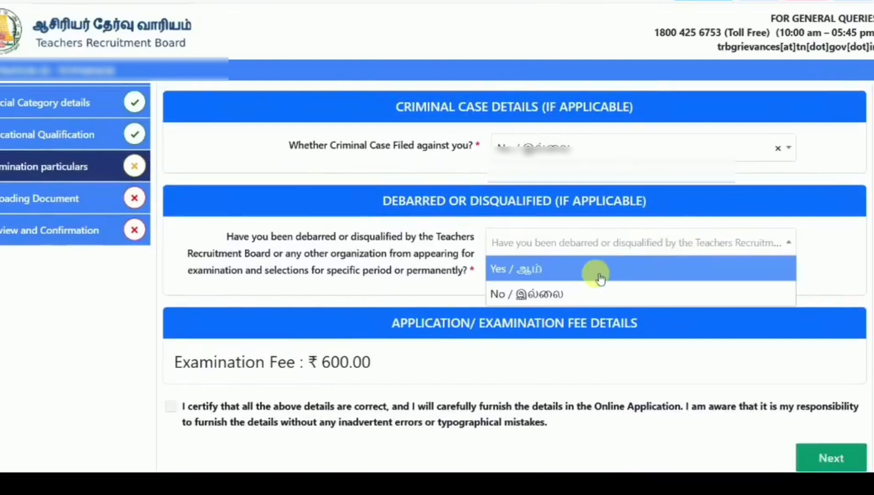
{"action": "left_click", "coordinate": [574, 291]}
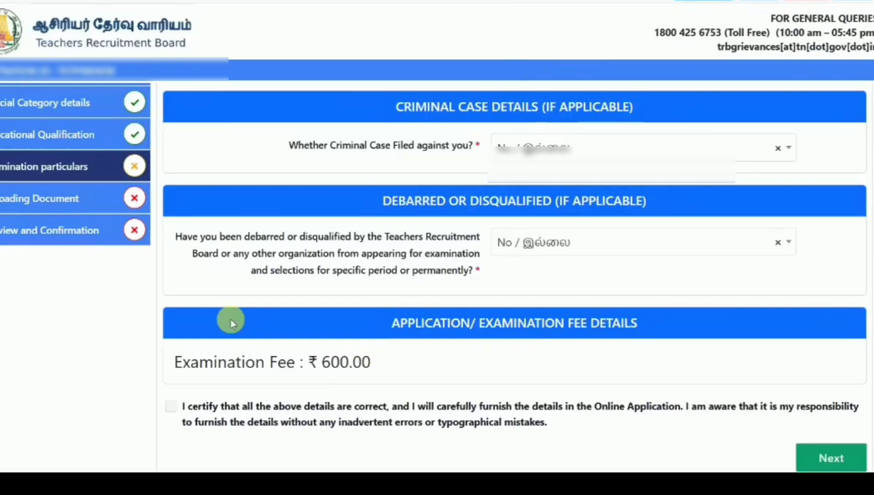
{"action": "left_click", "coordinate": [173, 407]}
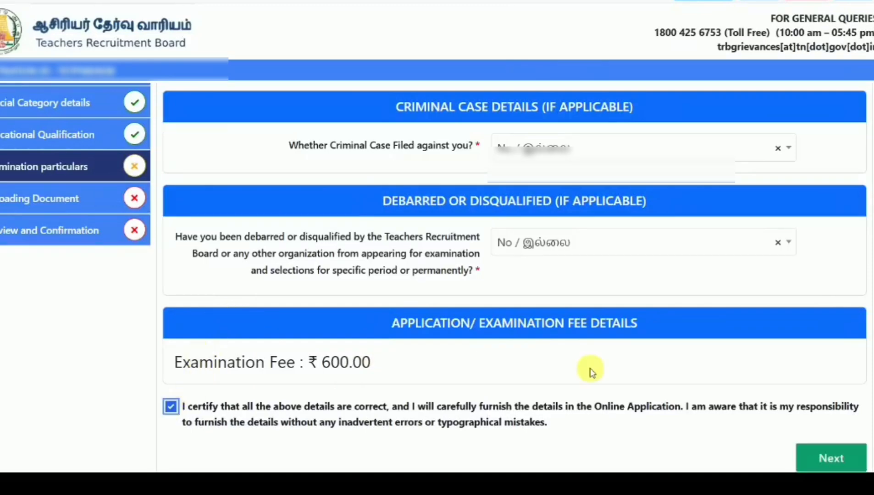
- Save the examination particulars and continue to the document upload page
{"action": "left_click", "coordinate": [836, 456]}
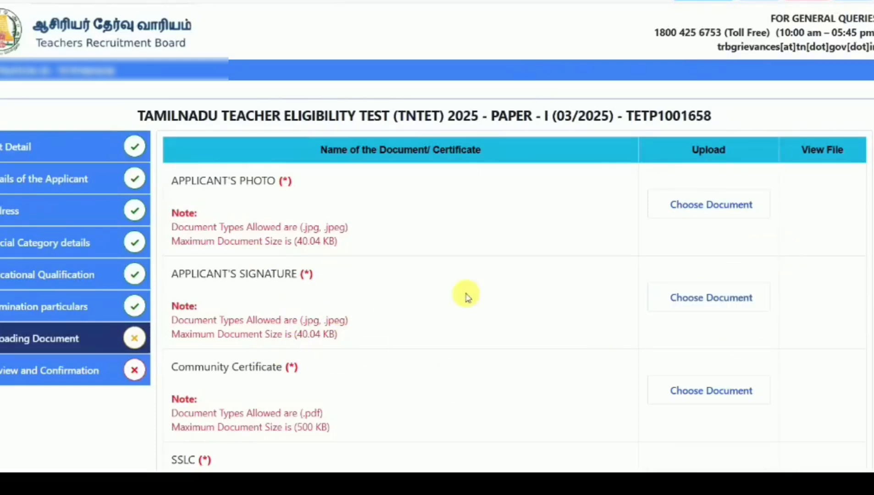
{"action": "scroll", "coordinate": [467, 296], "scroll_direction": "down", "scroll_amount": 4}
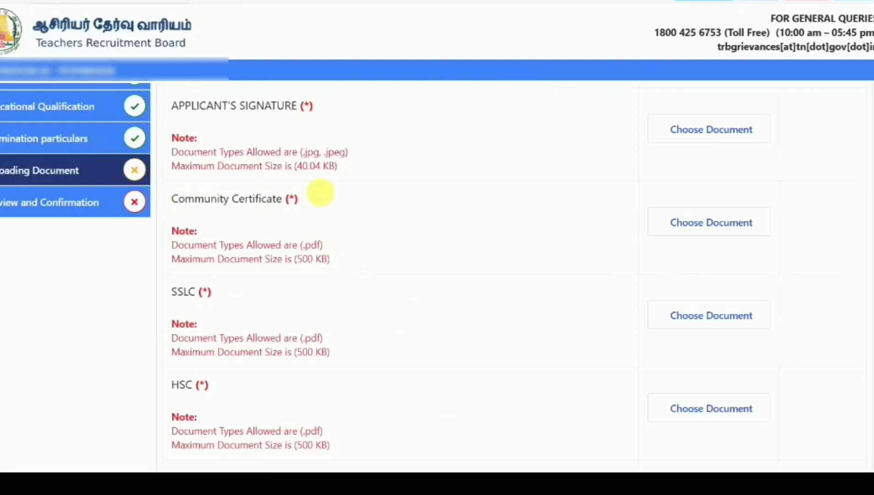
{"action": "scroll", "coordinate": [375, 213], "scroll_direction": "down", "scroll_amount": 2}
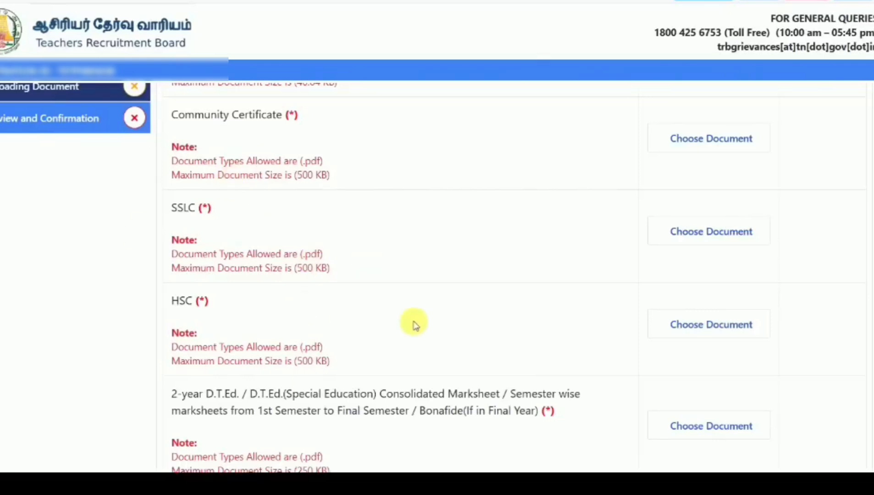
{"action": "scroll", "coordinate": [415, 325], "scroll_direction": "down", "scroll_amount": 2}
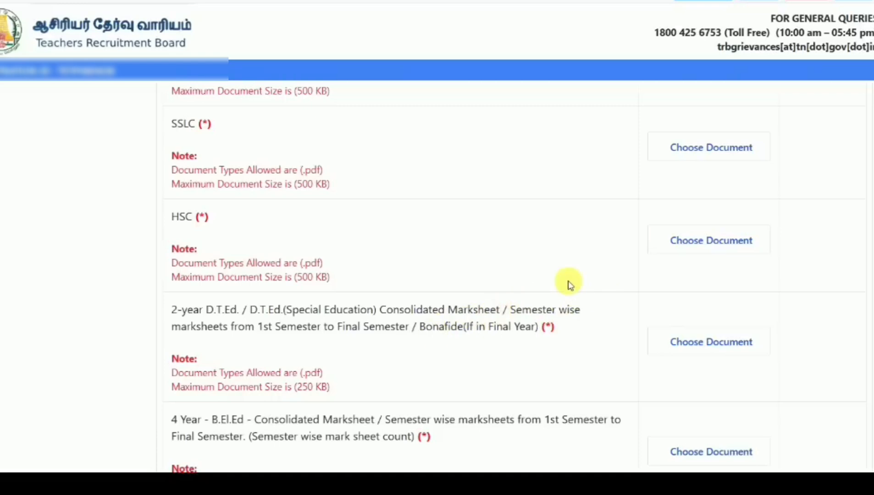
- Certify that all the above details are correct and proceed to the application preview
{"action": "scroll", "coordinate": [549, 347], "scroll_direction": "down", "scroll_amount": 5}
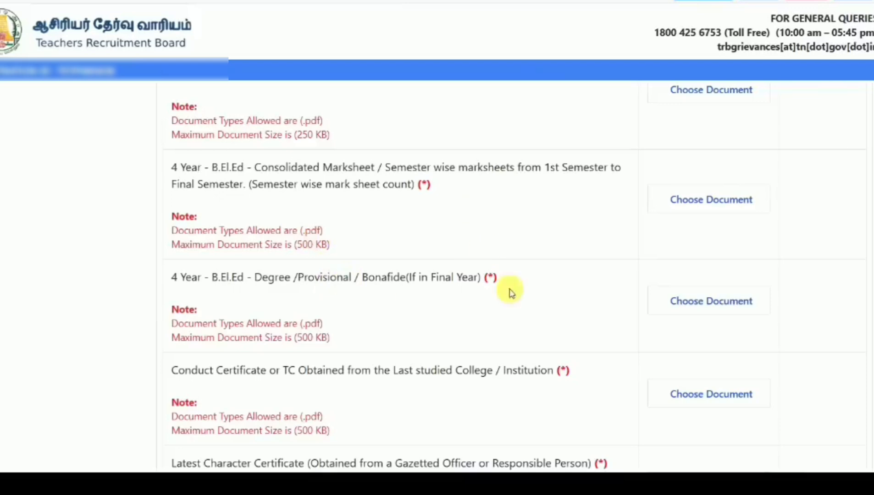
{"action": "scroll", "coordinate": [576, 279], "scroll_direction": "down", "scroll_amount": 4}
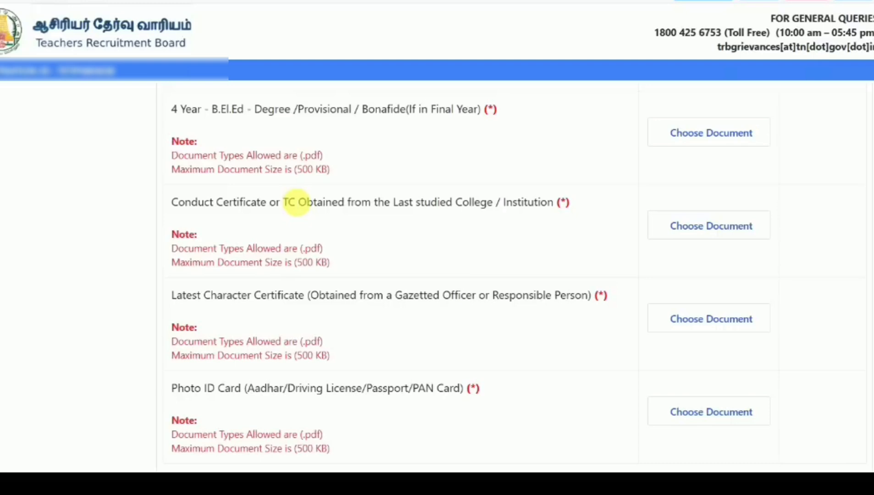
{"action": "scroll", "coordinate": [296, 202], "scroll_direction": "down", "scroll_amount": 2}
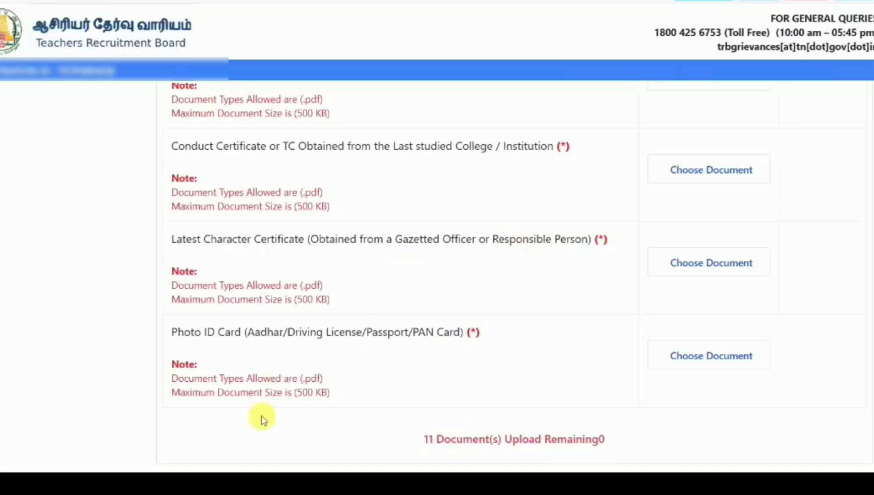
{"action": "scroll", "coordinate": [514, 275], "scroll_direction": "down", "scroll_amount": 3}
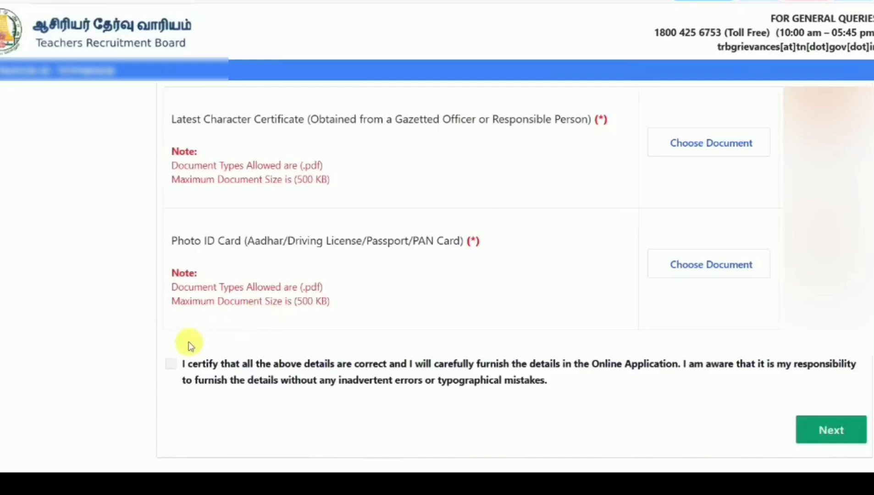
{"action": "left_click", "coordinate": [171, 364]}
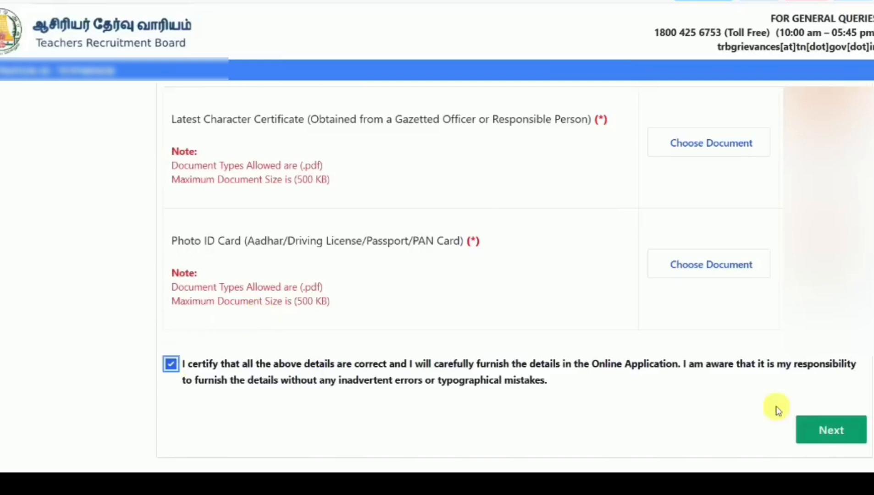
{"action": "left_click", "coordinate": [823, 438]}
- Scroll the application preview down to the numbered English and Tamil declarations
{"action": "scroll", "coordinate": [839, 356], "scroll_direction": "down", "scroll_amount": 10}
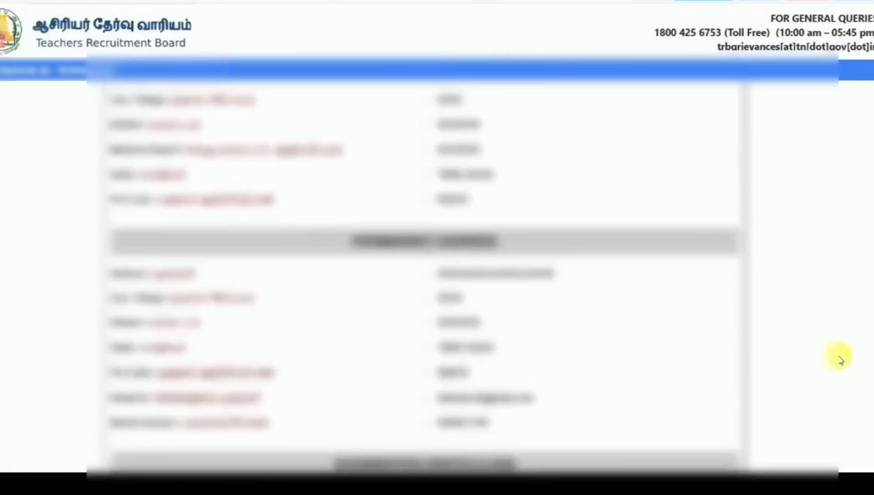
{"action": "scroll", "coordinate": [839, 357], "scroll_direction": "down", "scroll_amount": 10}
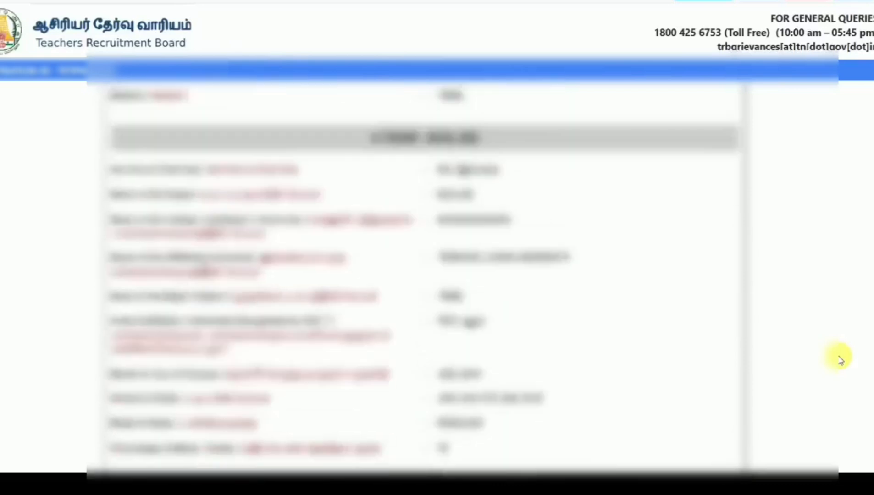
{"action": "scroll", "coordinate": [839, 356], "scroll_direction": "down", "scroll_amount": 10}
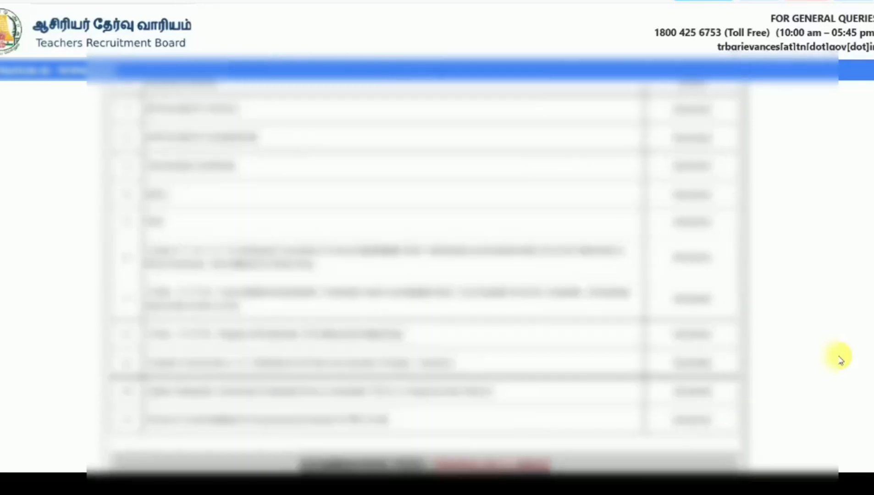
{"action": "scroll", "coordinate": [839, 357], "scroll_direction": "down", "scroll_amount": 10}
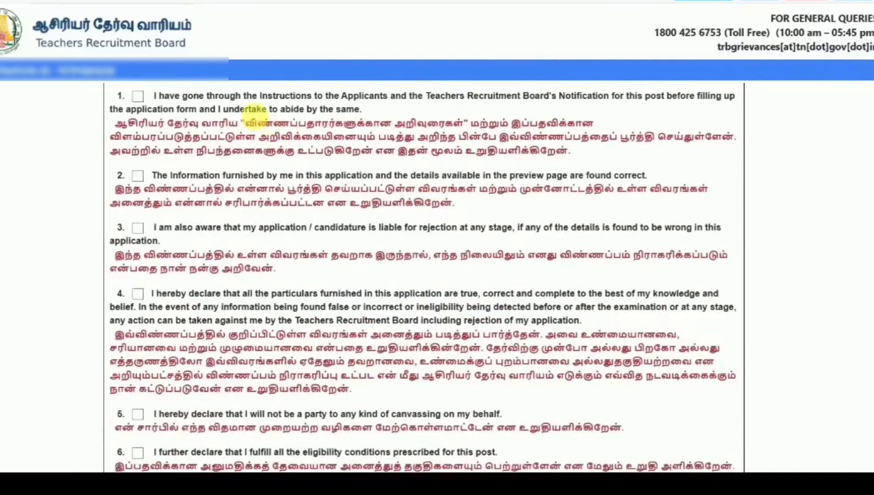
- Tick declarations 1–5, from reading the instructions through no canvassing
{"action": "left_click", "coordinate": [137, 97]}
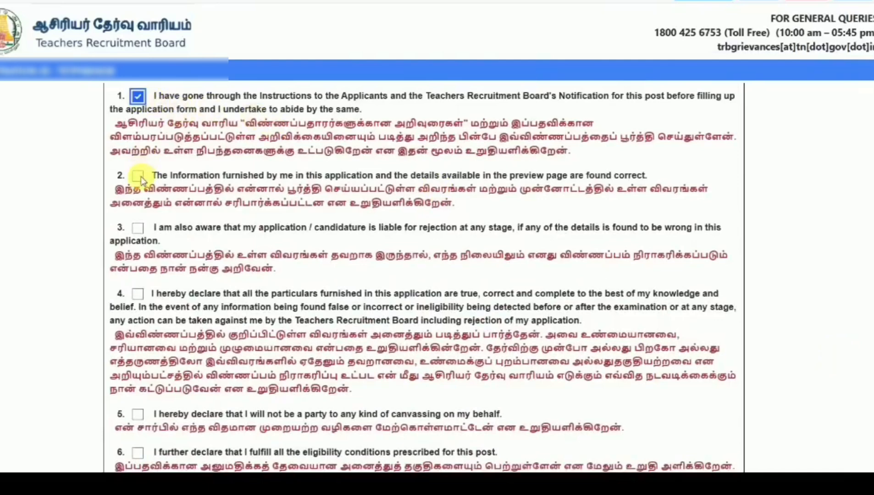
{"action": "left_click", "coordinate": [138, 175]}
{"action": "left_click", "coordinate": [138, 228]}
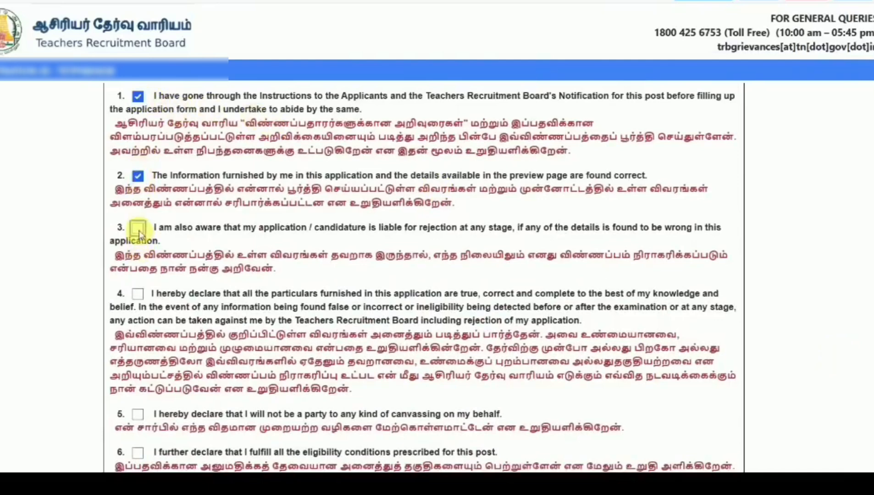
{"action": "left_click", "coordinate": [138, 294]}
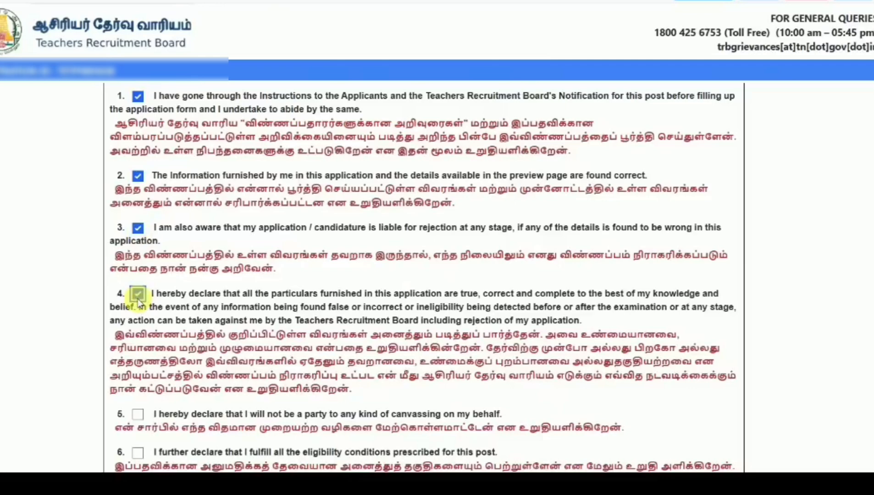
{"action": "left_click", "coordinate": [137, 414]}
- Tick declarations 6–11, from eligibility through SMS and E-Mail communication terms
{"action": "scroll", "coordinate": [220, 395], "scroll_direction": "down", "scroll_amount": 7}
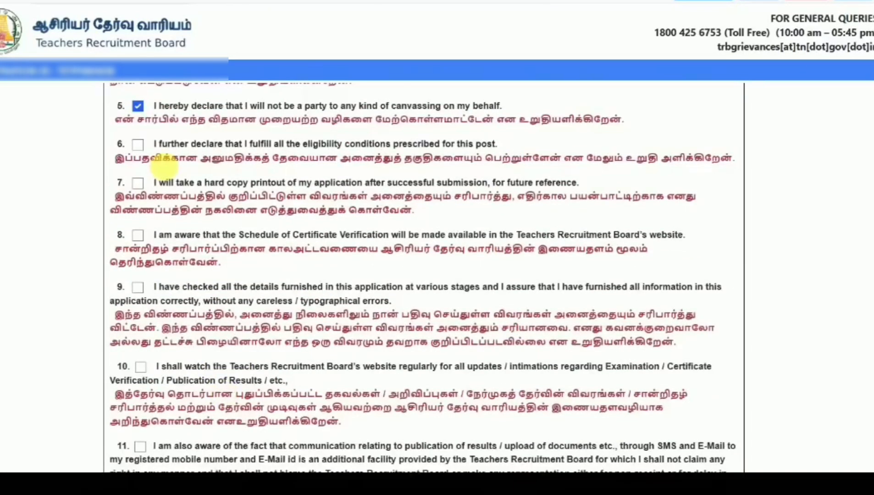
{"action": "left_click", "coordinate": [138, 145]}
{"action": "left_click", "coordinate": [138, 184]}
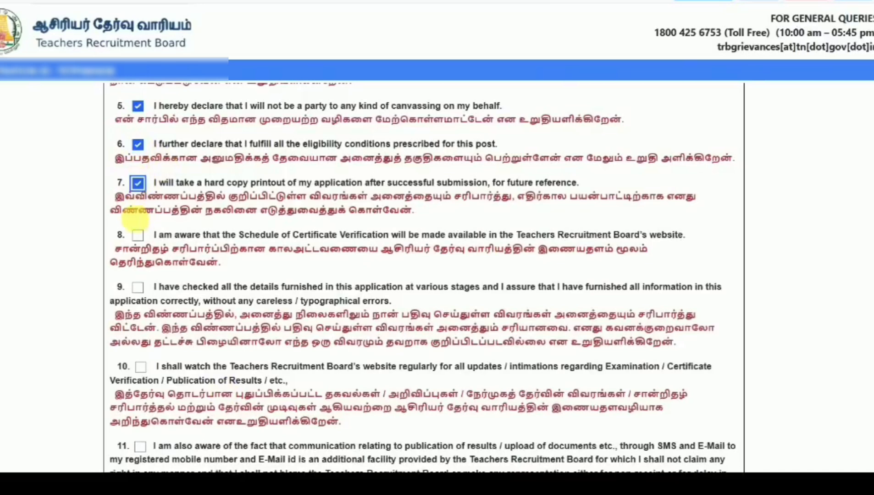
{"action": "left_click", "coordinate": [138, 235]}
{"action": "left_click", "coordinate": [138, 288]}
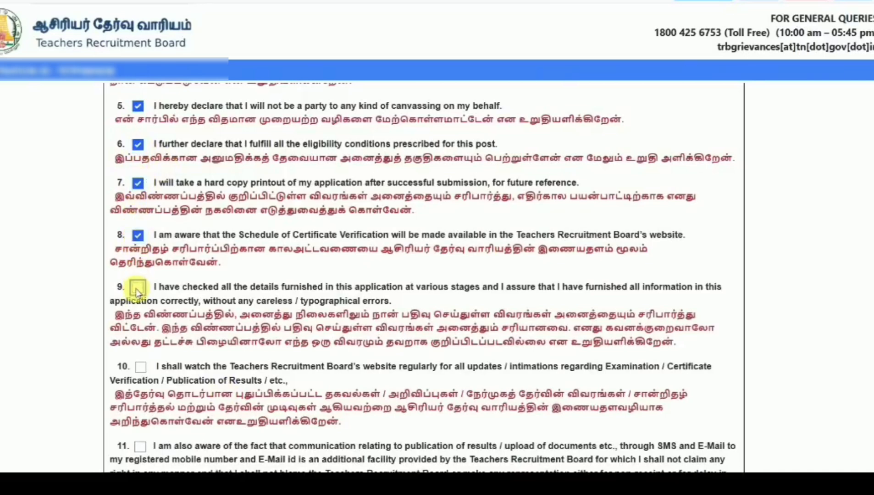
{"action": "left_click", "coordinate": [141, 366]}
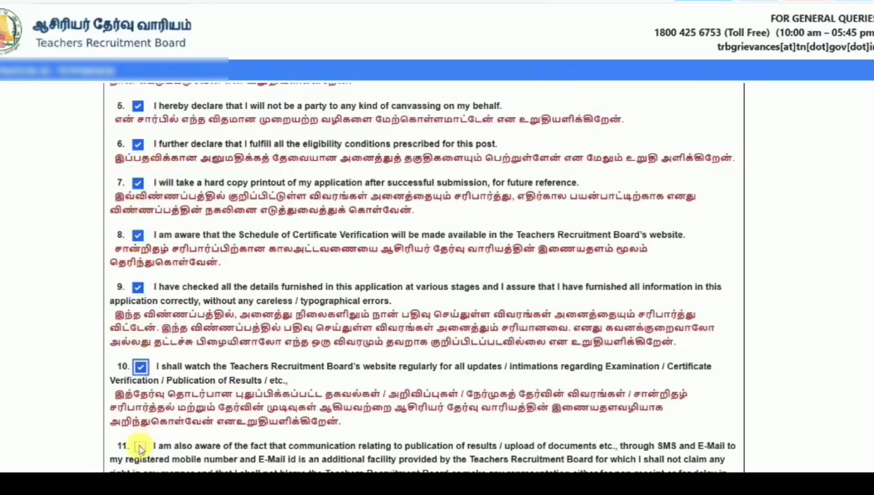
{"action": "left_click", "coordinate": [140, 447]}
- Tick 'I CONFIRM THE ABOVE' and accept both the no-edits and printout notes
{"action": "scroll", "coordinate": [302, 384], "scroll_direction": "down", "scroll_amount": 5}
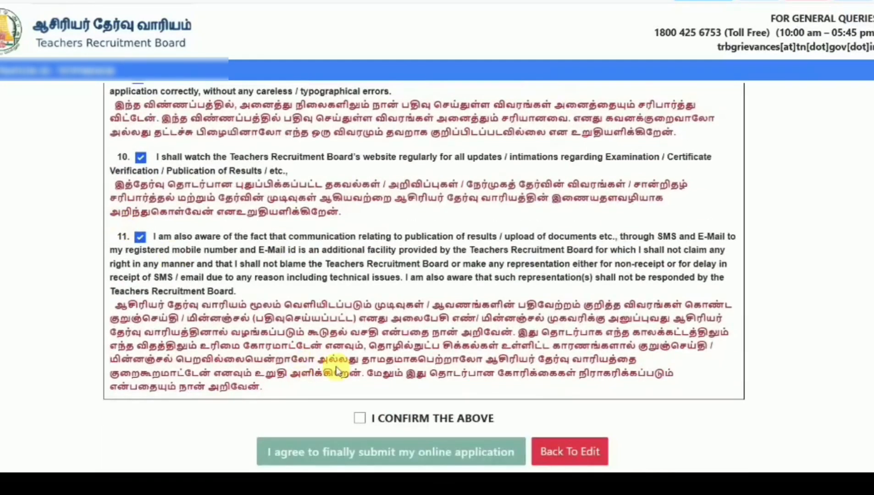
{"action": "left_click", "coordinate": [360, 418]}
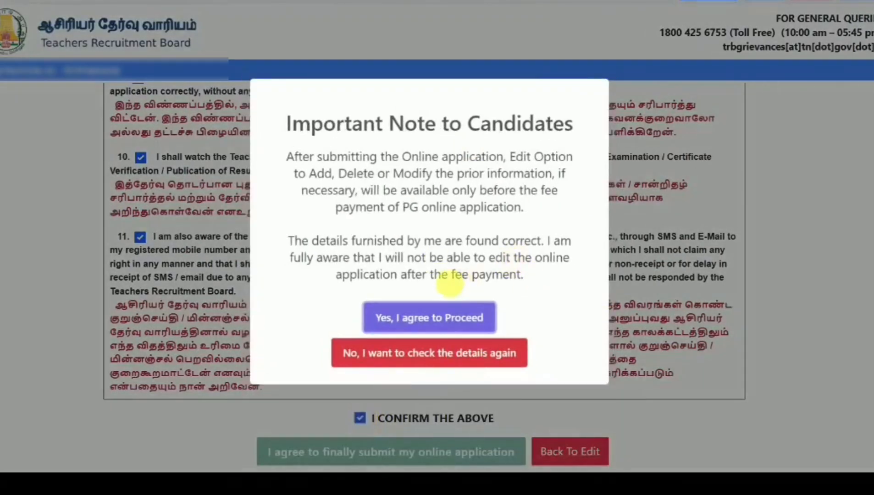
{"action": "left_click", "coordinate": [435, 315]}
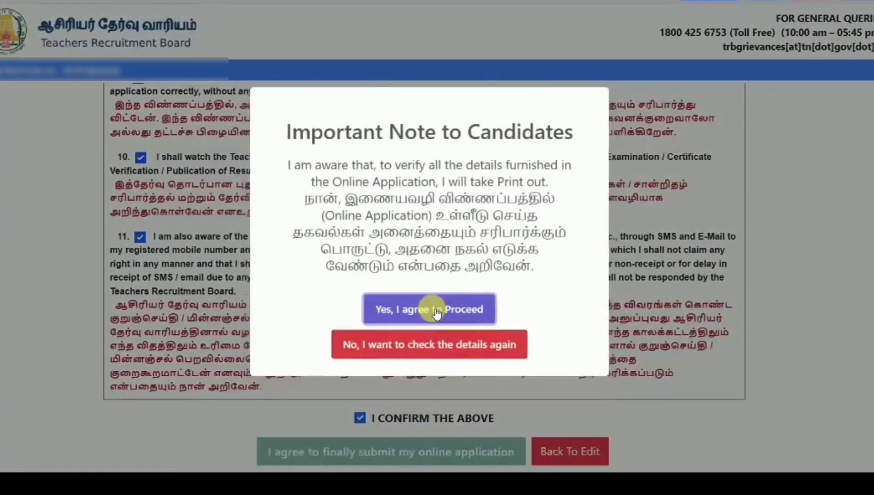
{"action": "left_click", "coordinate": [434, 310]}
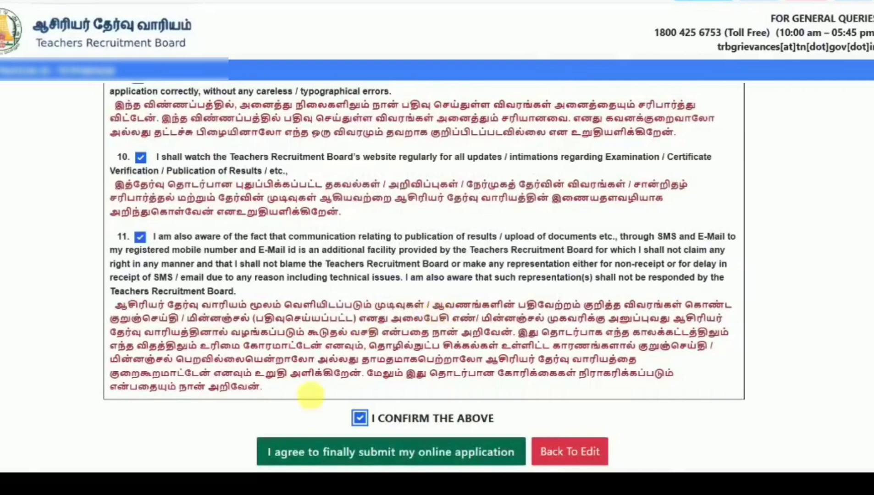
{"action": "scroll", "coordinate": [311, 396], "scroll_direction": "up", "scroll_amount": 10}
{"action": "scroll", "coordinate": [431, 275], "scroll_direction": "down", "scroll_amount": 7}
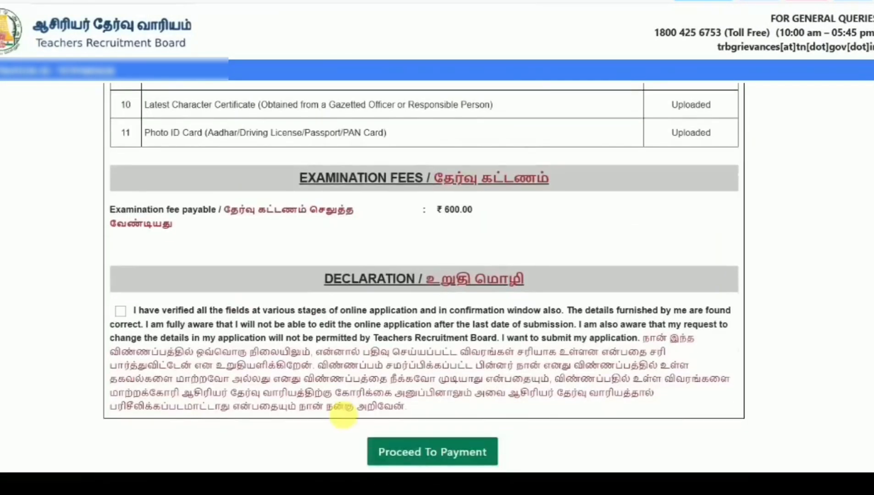
- Accept the final declaration, proceed to payment, and select PAYMENTGATEWAY as the gateway
{"action": "left_click", "coordinate": [120, 311]}
{"action": "left_click", "coordinate": [435, 451]}
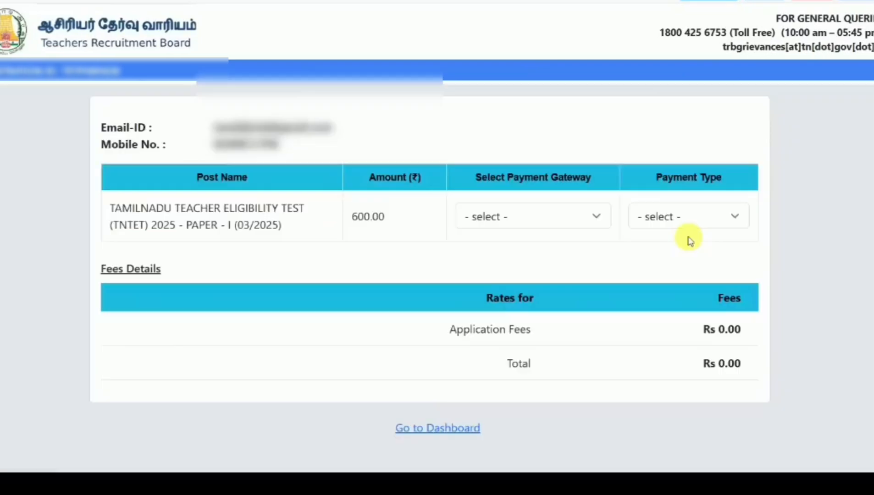
{"action": "left_click", "coordinate": [541, 213]}
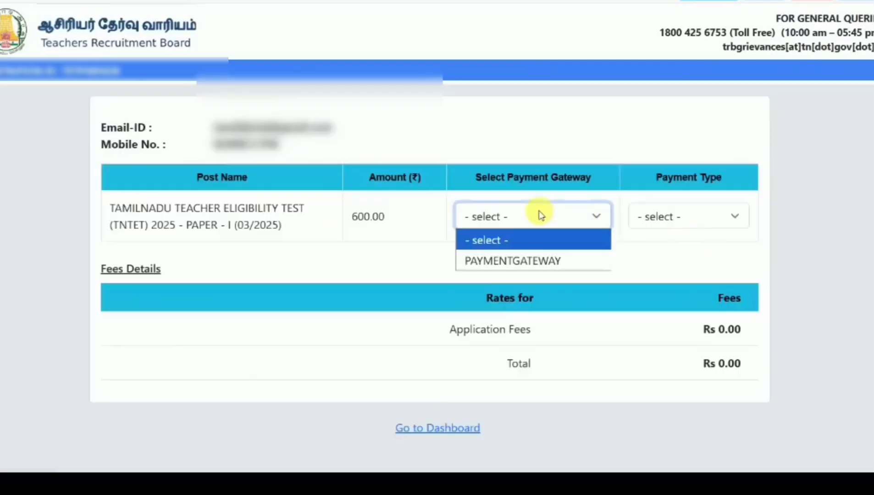
{"action": "left_click", "coordinate": [512, 260]}
- Set the payment type to ONLINE and choose Debit Card for the Rs. 625.00 fee
{"action": "left_click", "coordinate": [696, 216]}
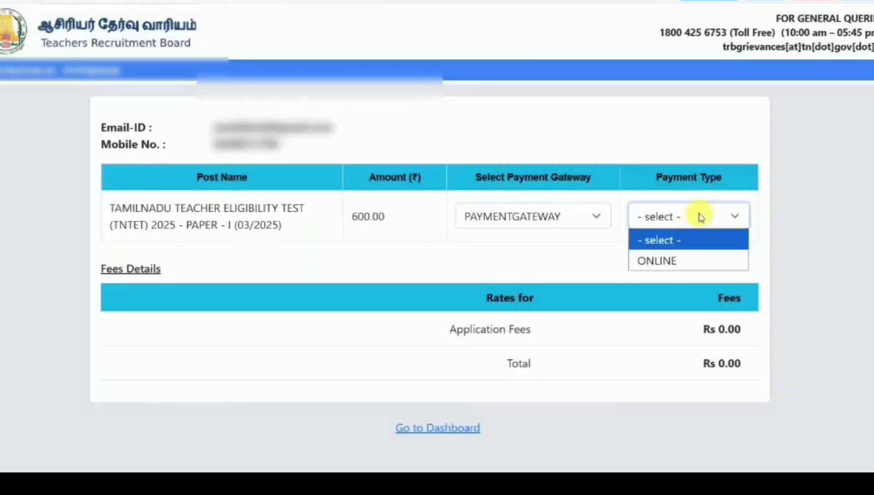
{"action": "left_click", "coordinate": [674, 258]}
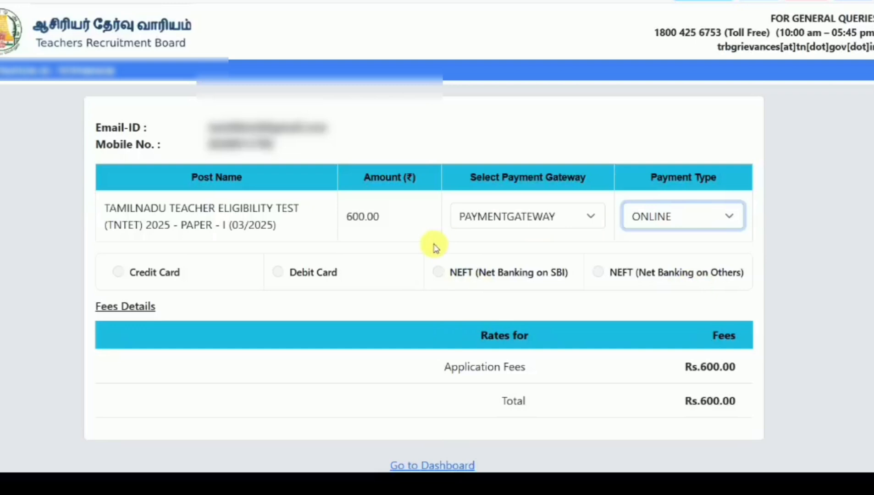
{"action": "left_click", "coordinate": [446, 275]}
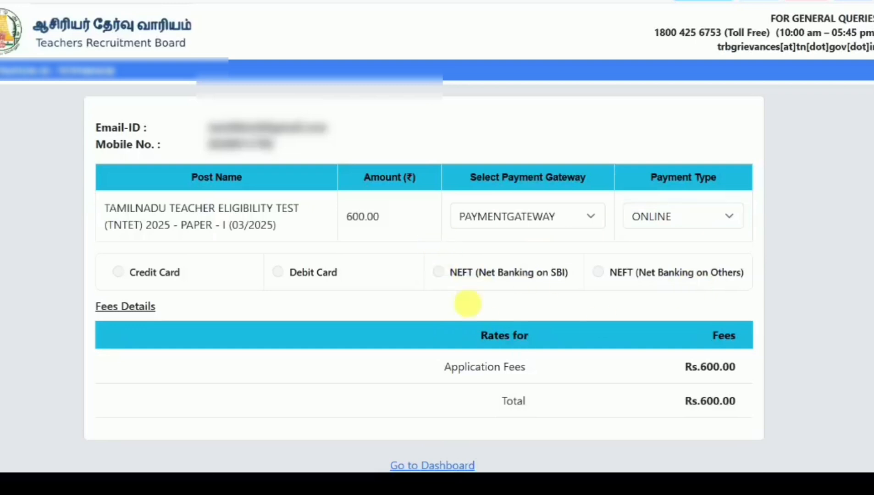
{"action": "left_click", "coordinate": [278, 271]}
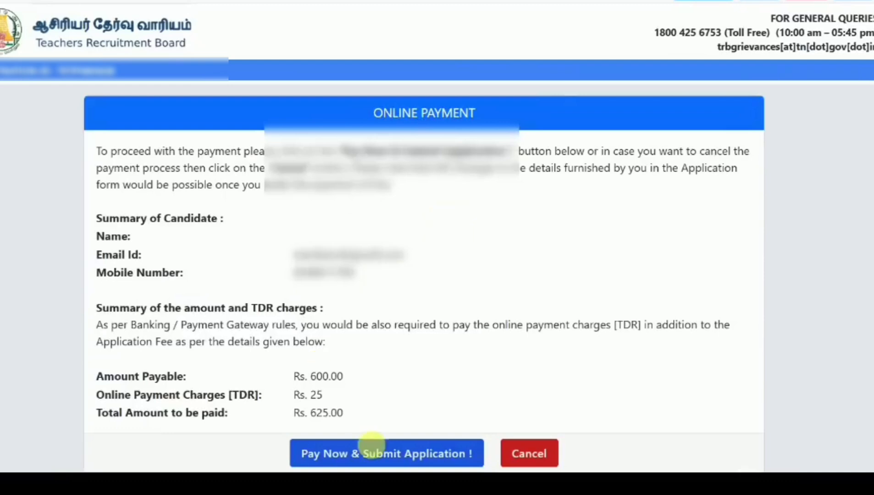
- Start the fee checkout with Pay Now & Submit Application
{"action": "left_click", "coordinate": [391, 452]}
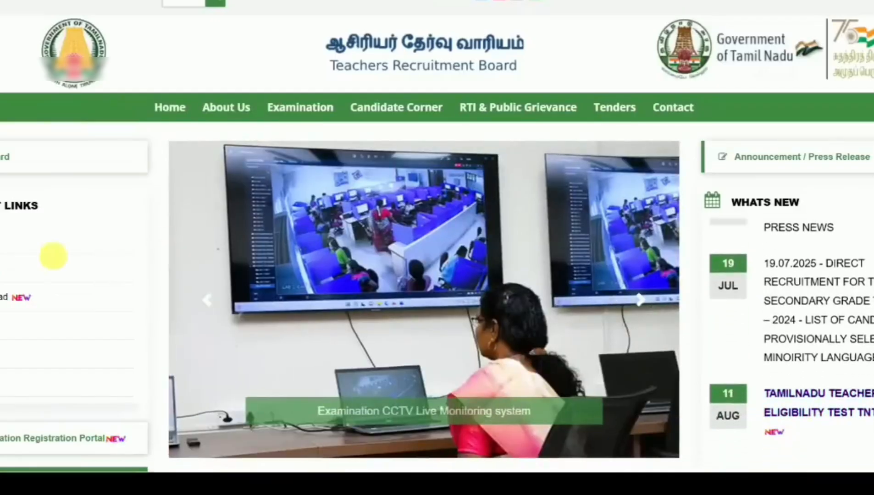
- Open the Candidate Dashboard from the candidate application portal quick link
{"action": "left_click", "coordinate": [53, 256]}
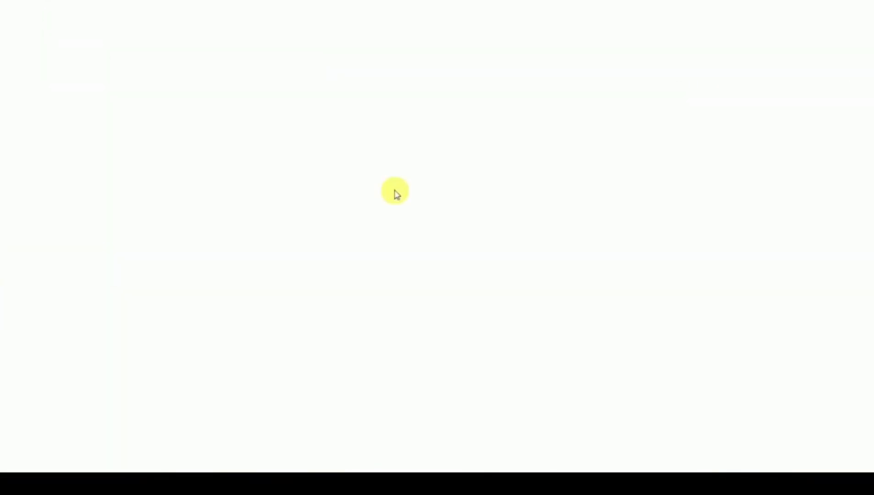